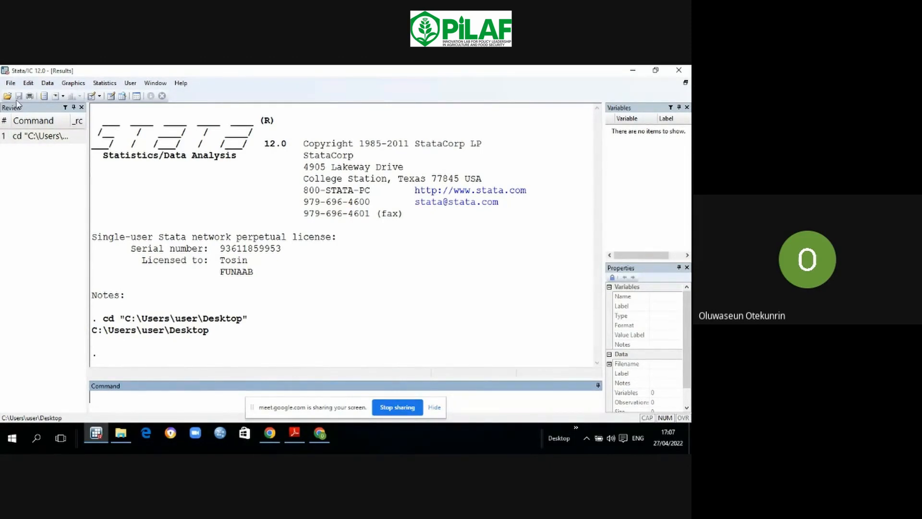
Step: Load the auto.dta example dataset installed with Stata and close the help viewer
click(10, 84)
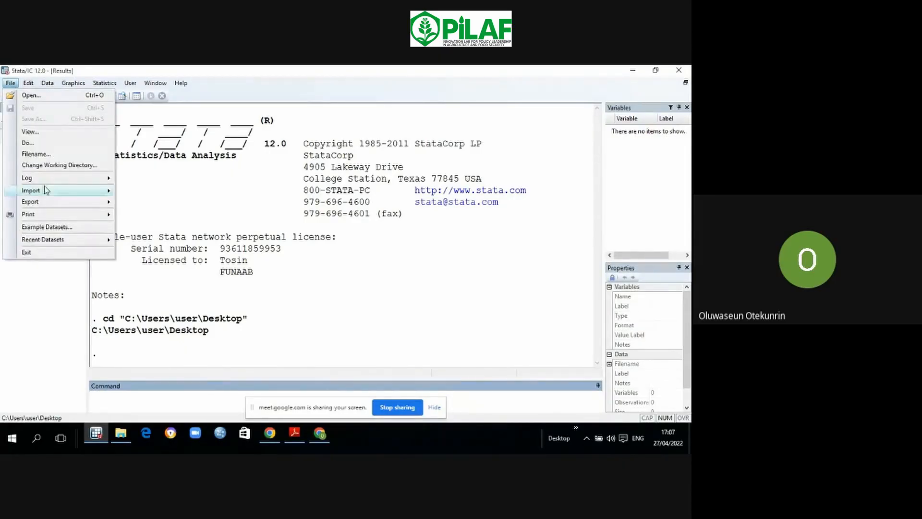
click(50, 226)
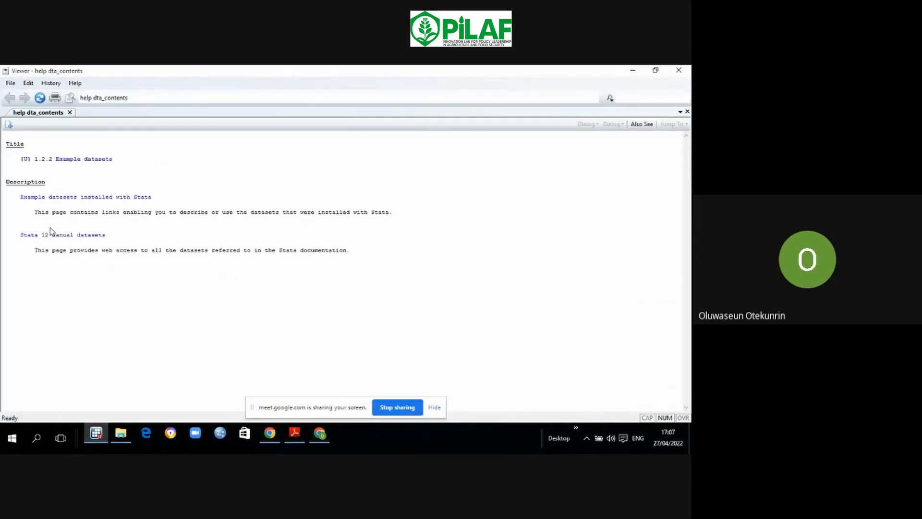
click(69, 199)
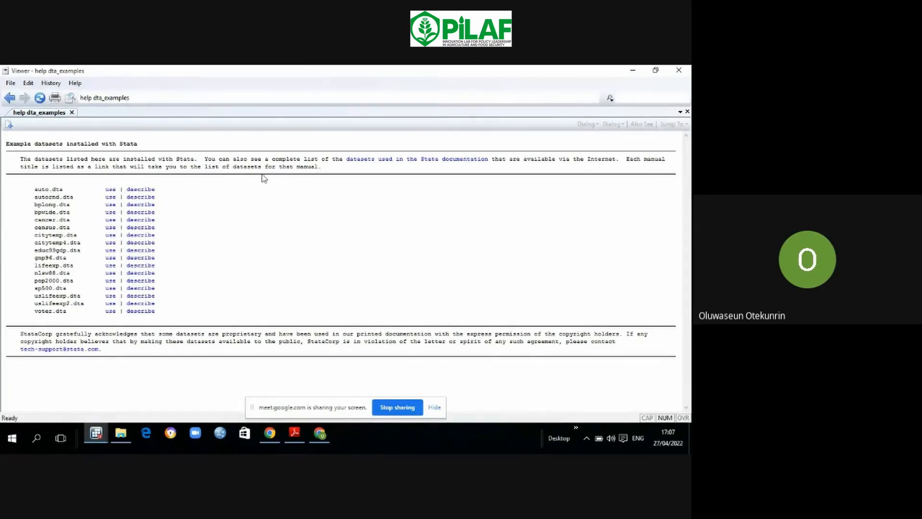
click(678, 71)
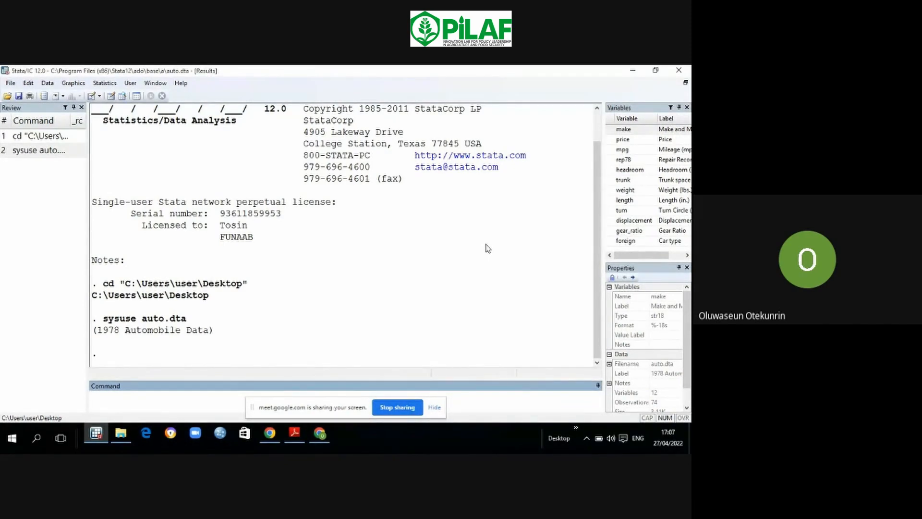
Step: Examine the variables and observations of the auto dataset in the Data Editor, and close it
key(ctrl+8)
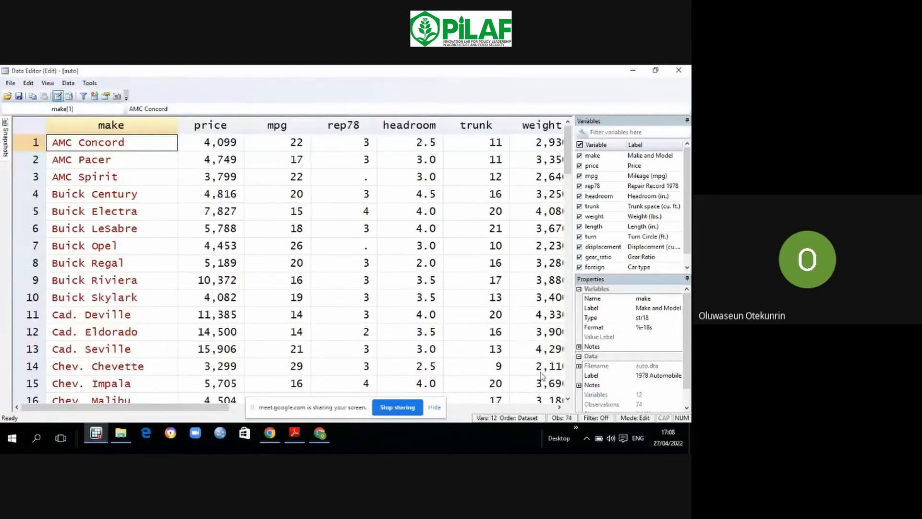
click(559, 407)
click(559, 407)
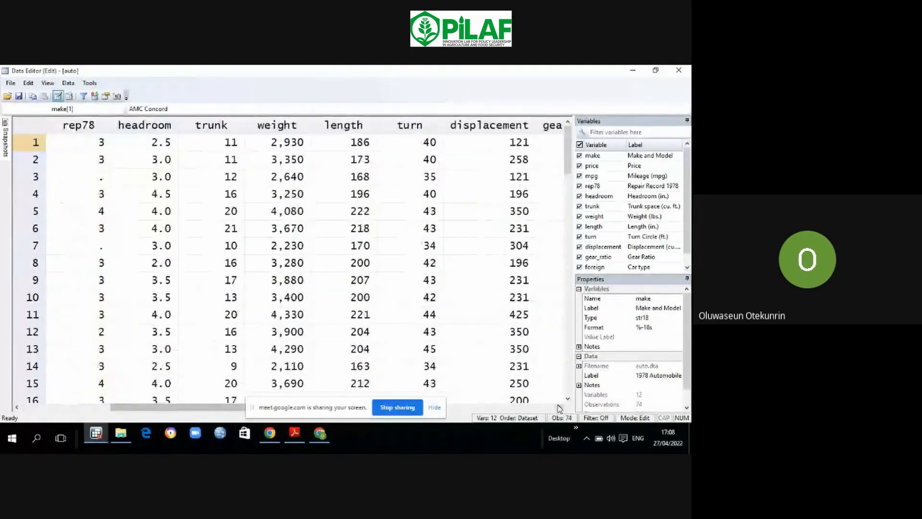
click(559, 407)
click(559, 407)
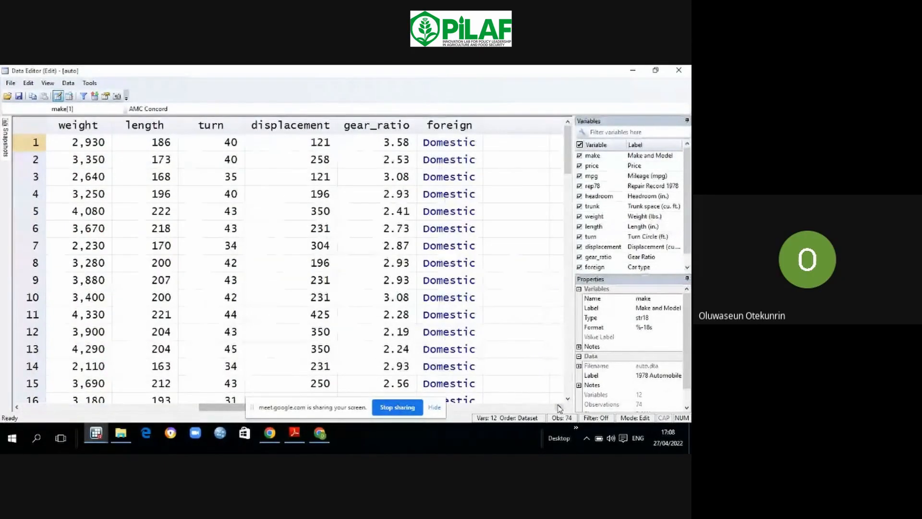
click(568, 398)
drag(568, 398, 567, 398)
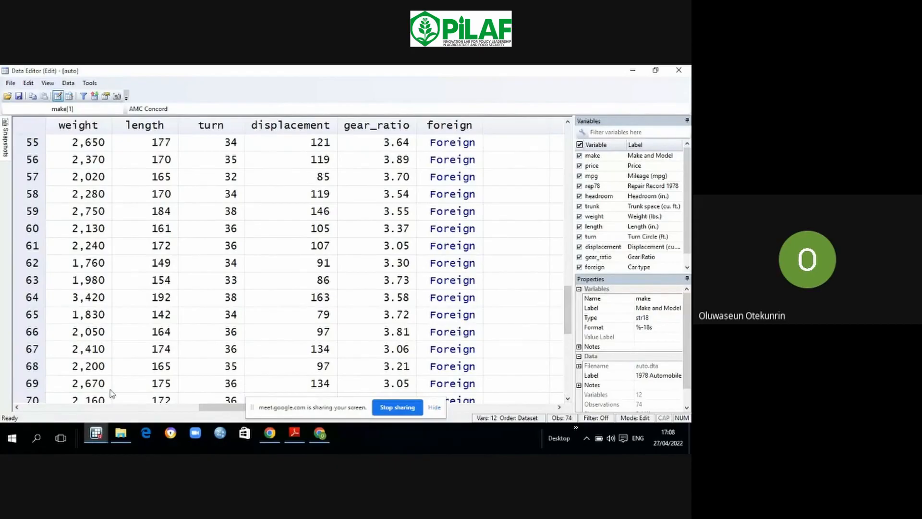
drag(19, 407, 19, 407)
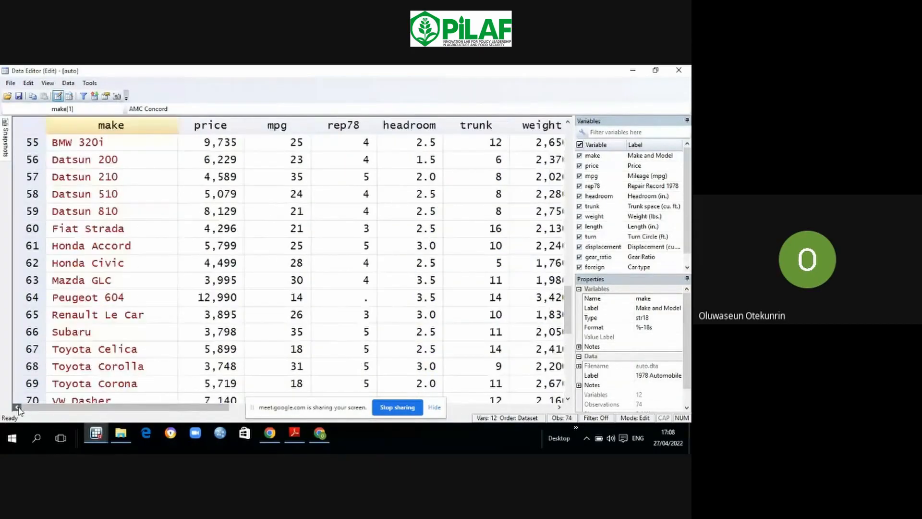
click(678, 70)
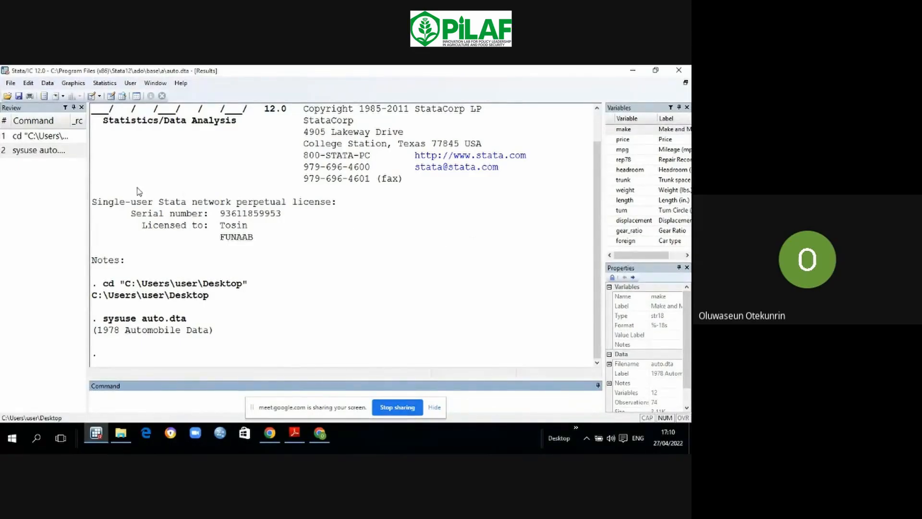
Step: Plot a histogram of the continuous variable mpg with density on the Y axis, and minimize the graph
click(74, 83)
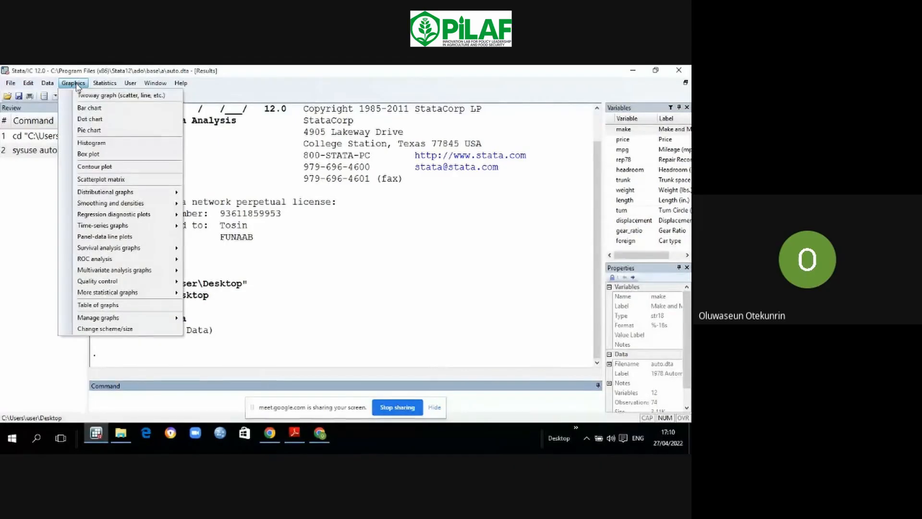
click(87, 144)
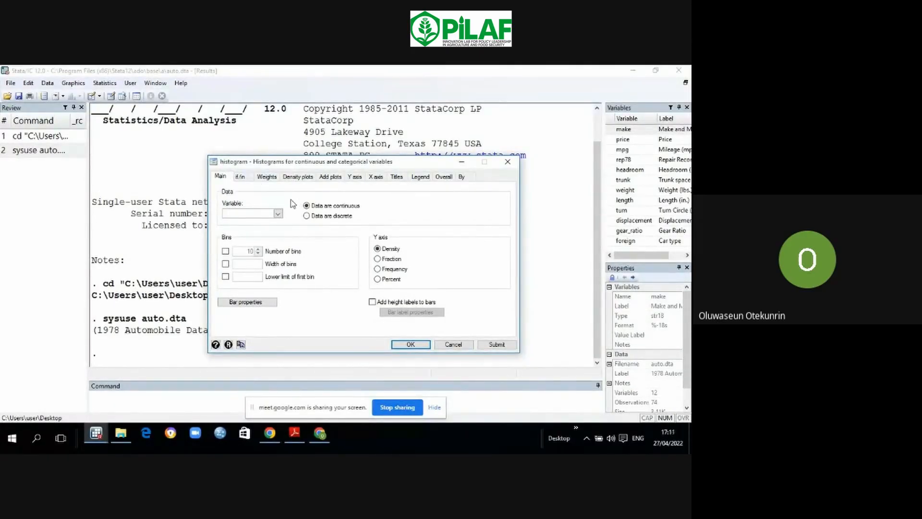
click(278, 213)
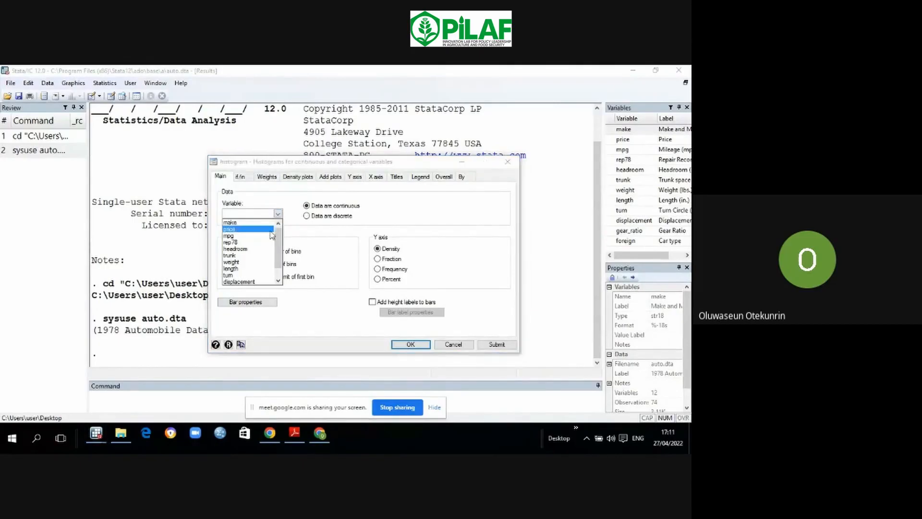
click(267, 235)
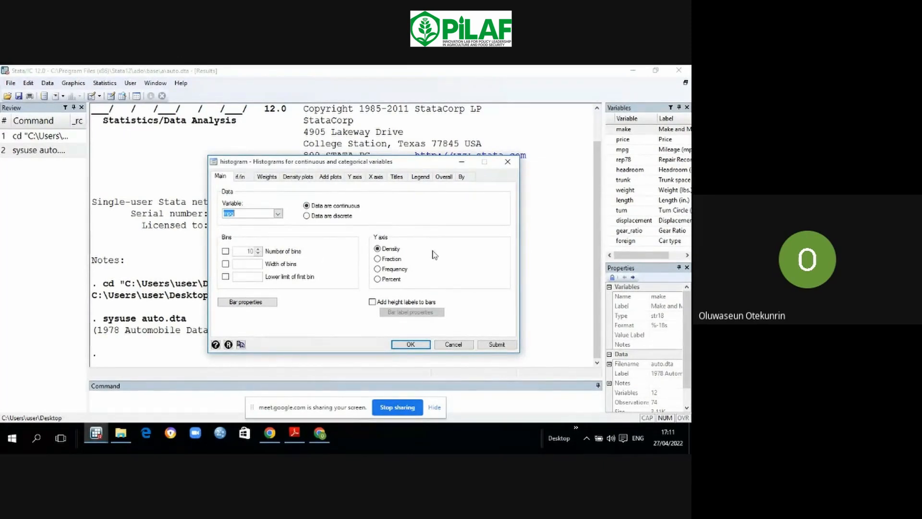
click(502, 345)
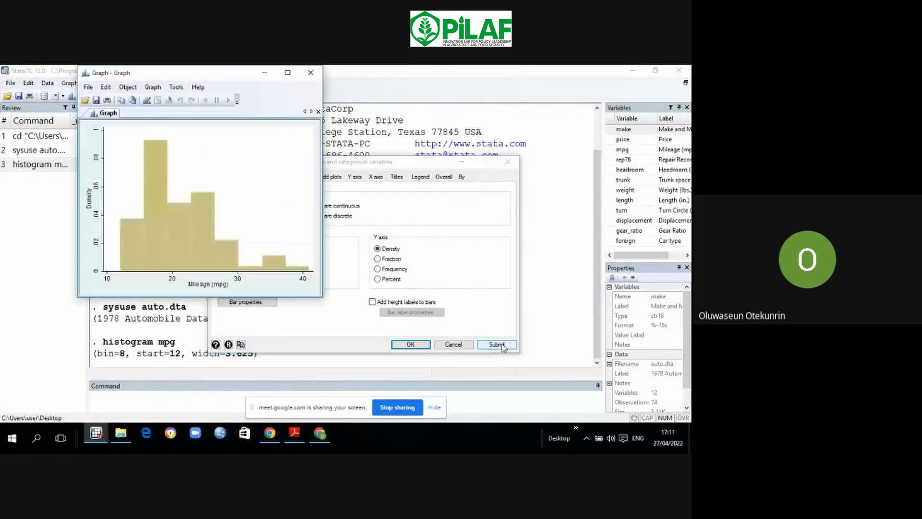
click(501, 345)
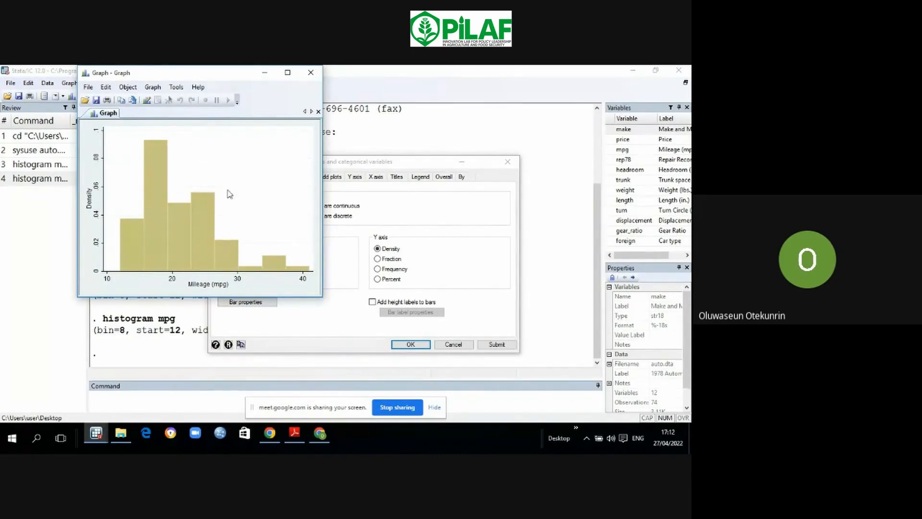
click(264, 75)
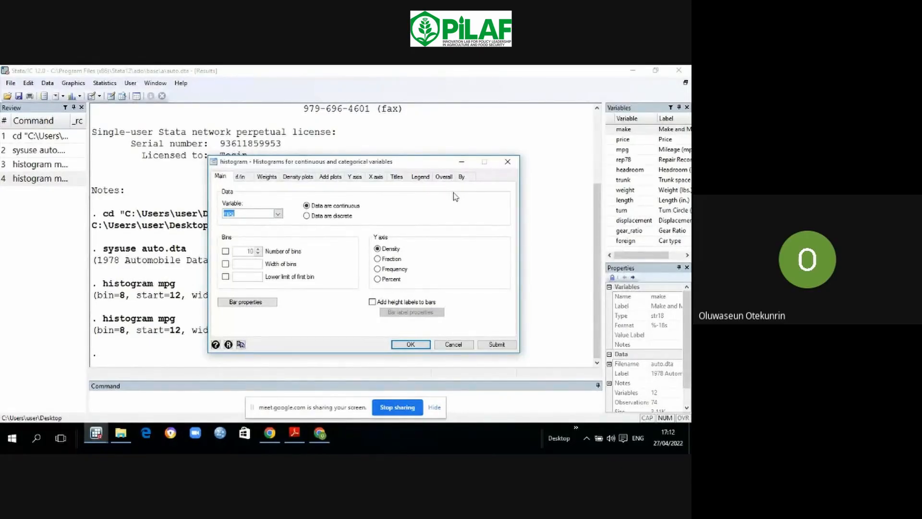
Step: Redraw the mpg histogram with 3 bins, frequency on the Y axis and height labels on the bars
click(226, 251)
click(257, 253)
click(258, 254)
click(378, 269)
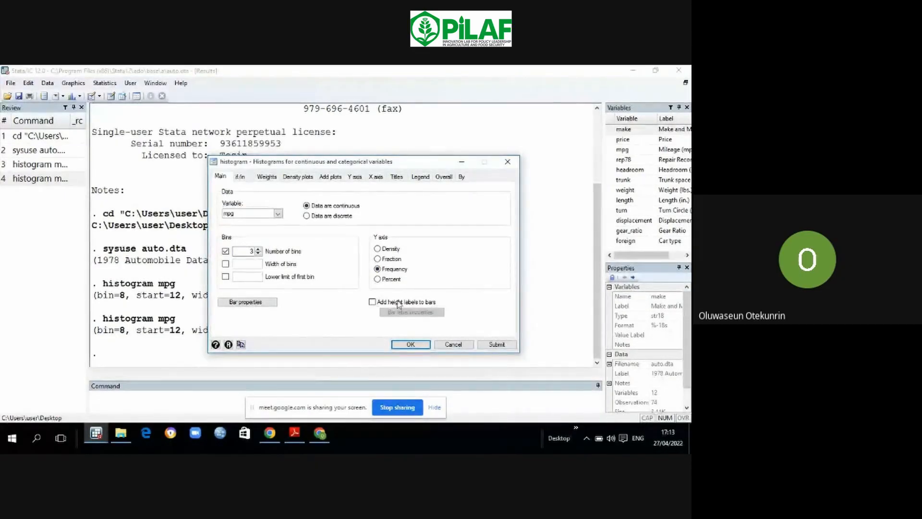
click(372, 302)
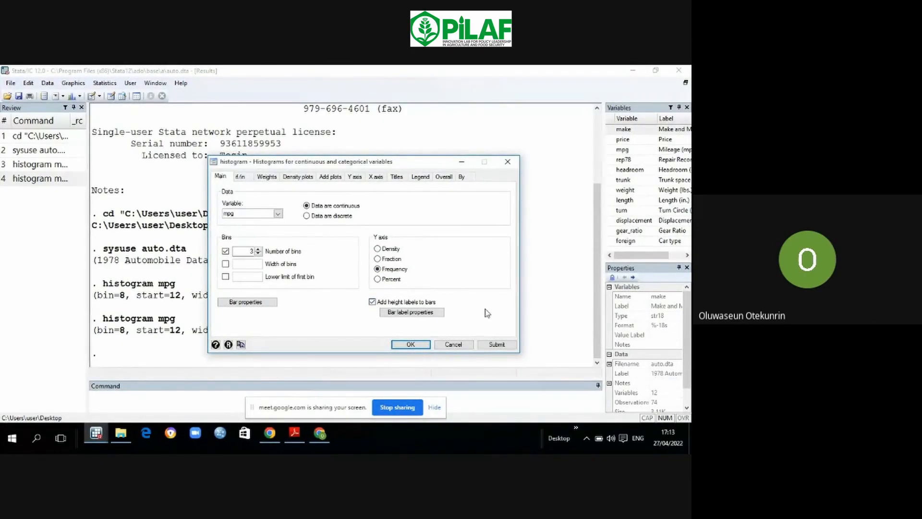
click(496, 345)
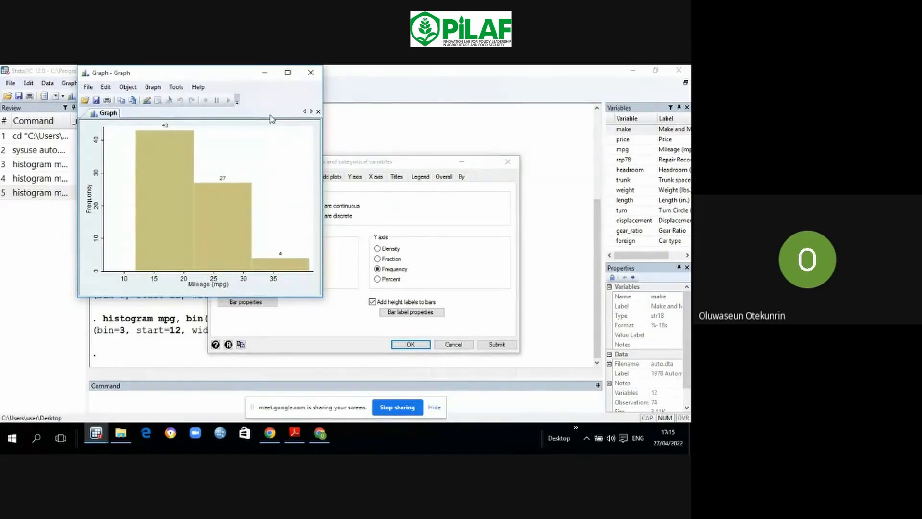
click(265, 73)
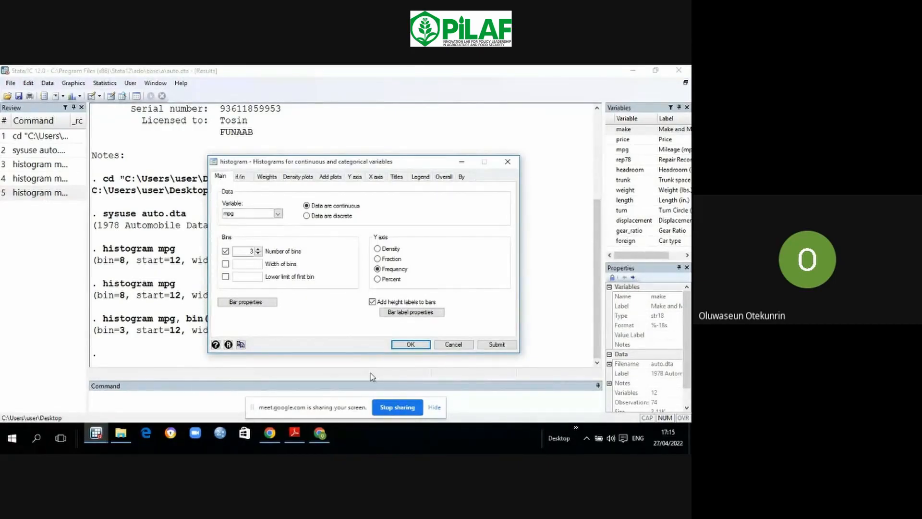
Step: Add the title "Mileage Graph" and the note "Source: Example Datasets" to the histogram and redraw it
click(397, 179)
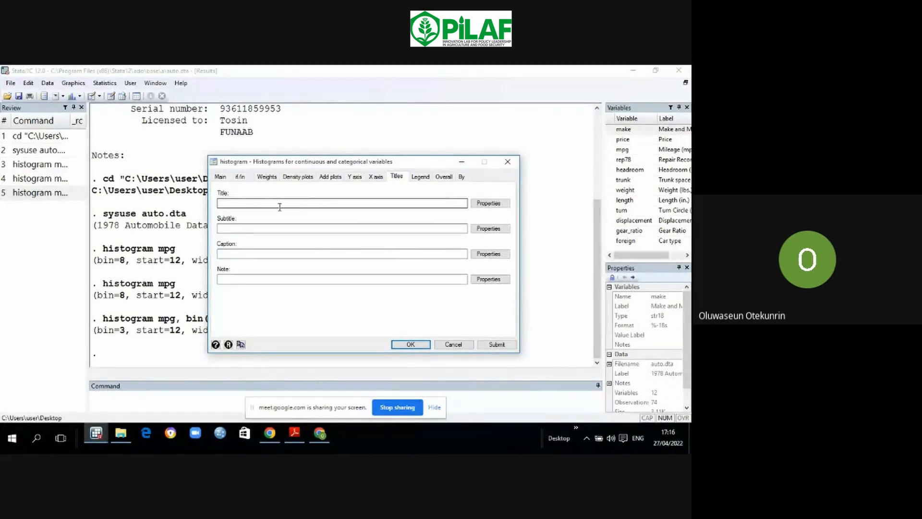
click(241, 204)
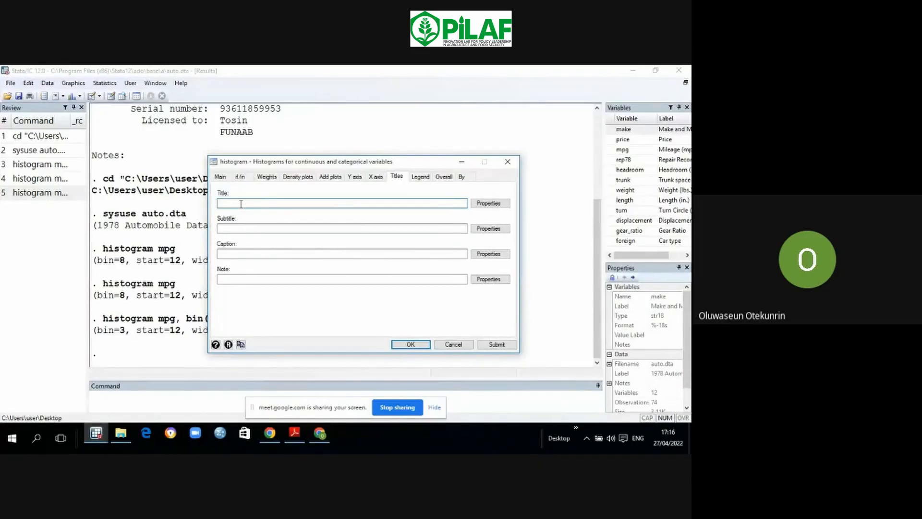
text(Mileage Graph)
click(239, 281)
text(S)
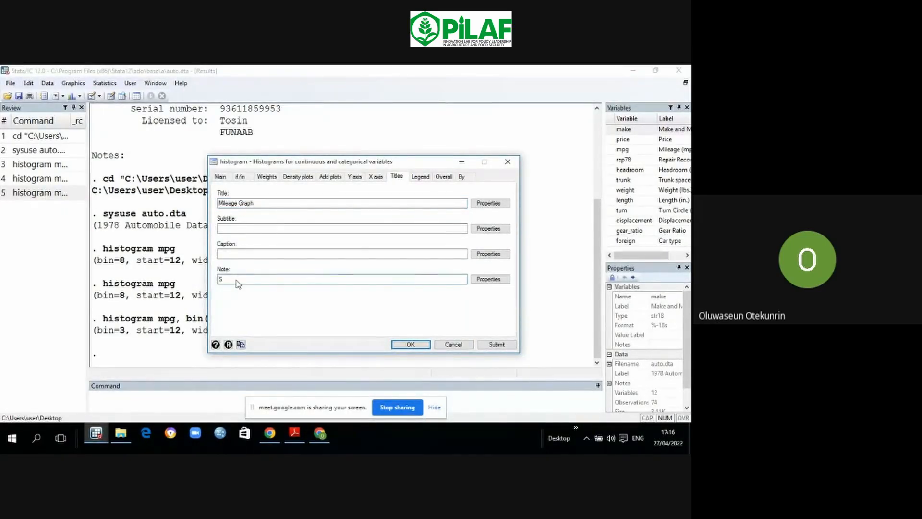
text(ource: example Datasets)
click(497, 345)
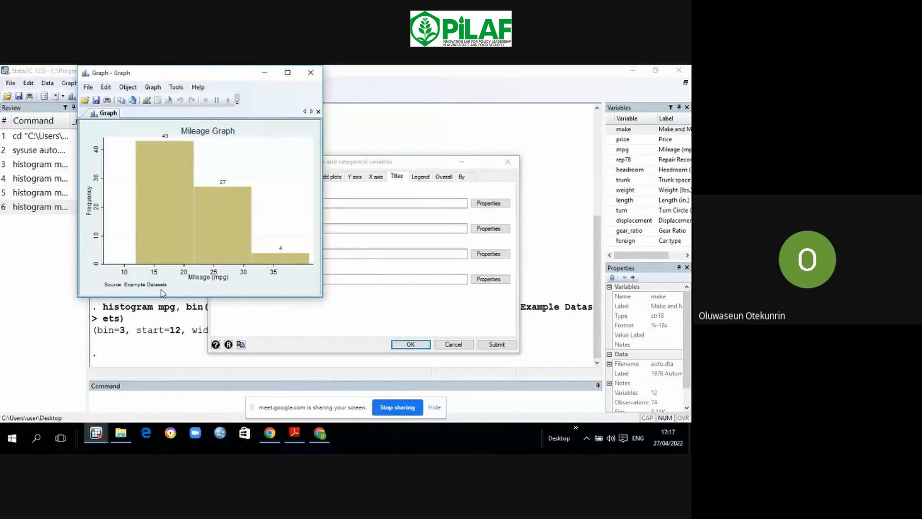
click(264, 76)
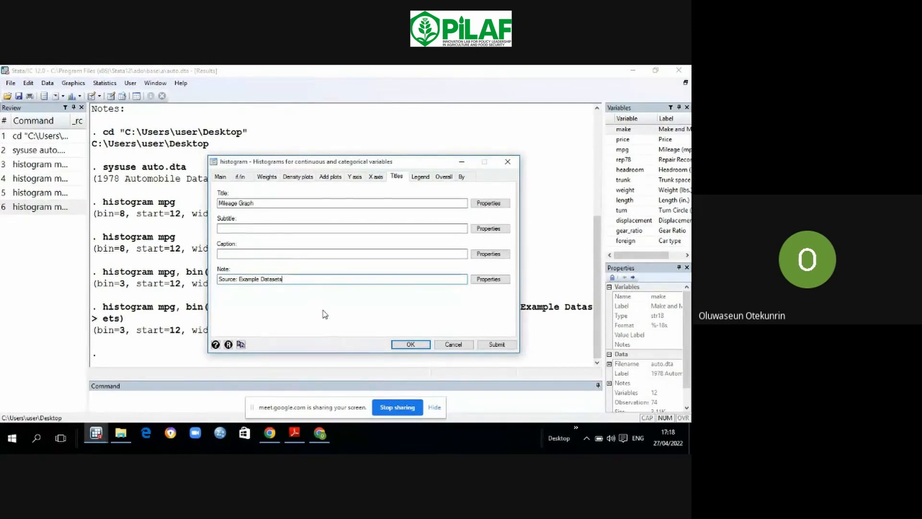
Step: Apply the Stata Journal scheme to the histogram and redraw it
click(444, 177)
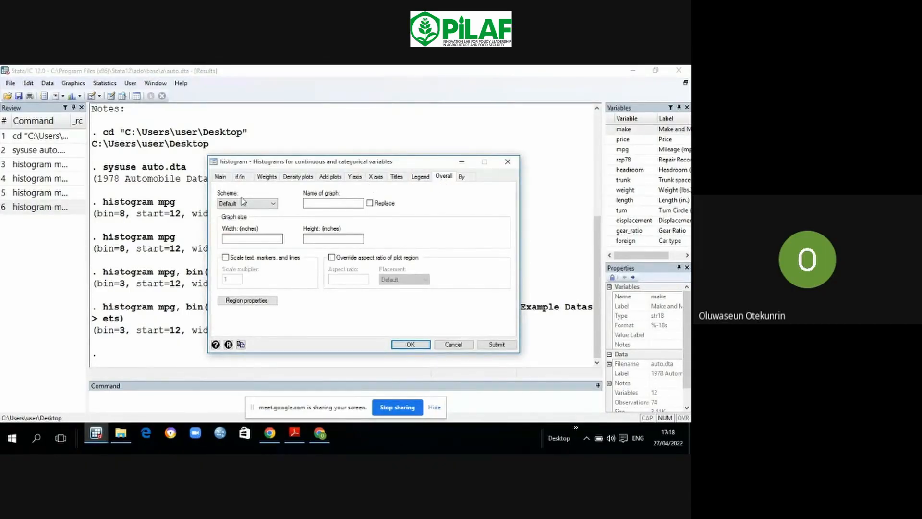
click(273, 205)
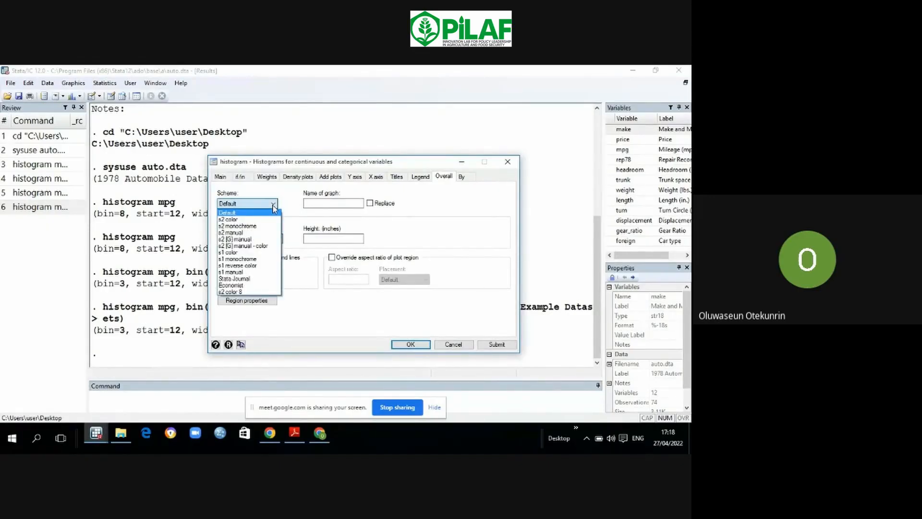
click(258, 279)
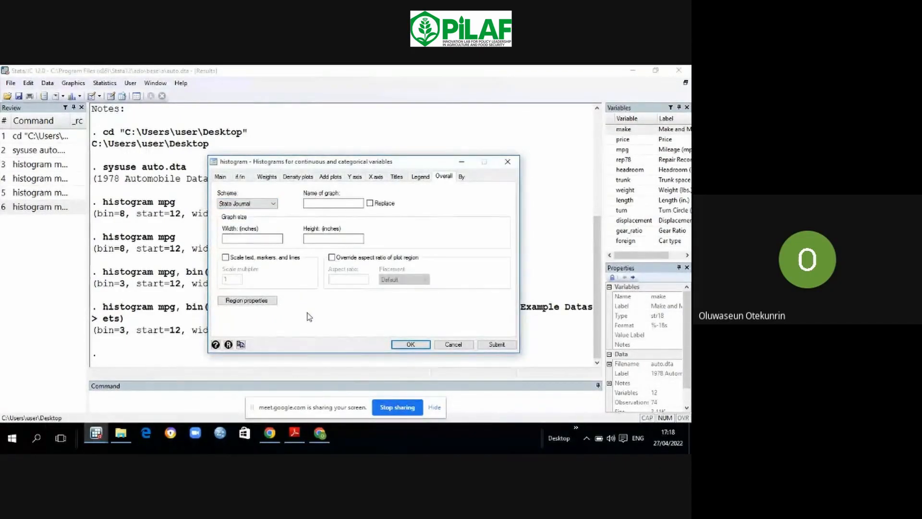
click(489, 346)
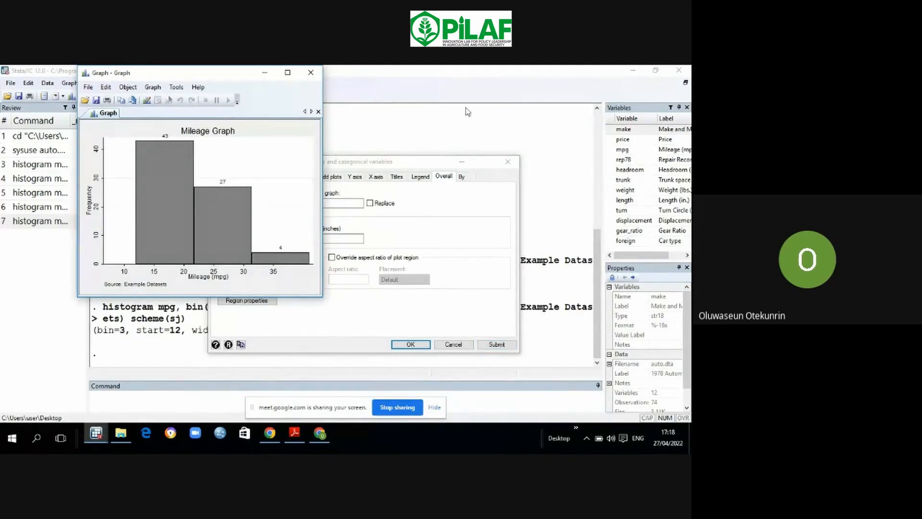
click(264, 73)
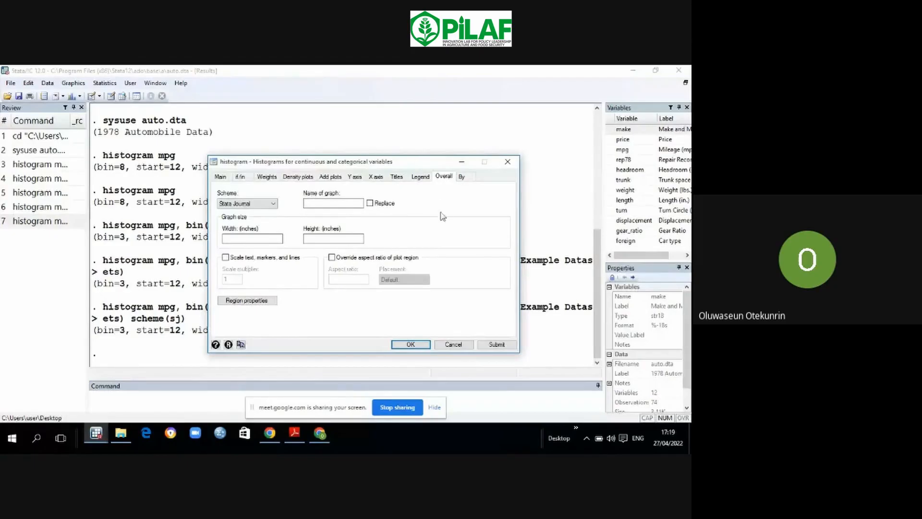
Step: Set the histogram's legend behavior to Show legend and redraw the graph
click(420, 178)
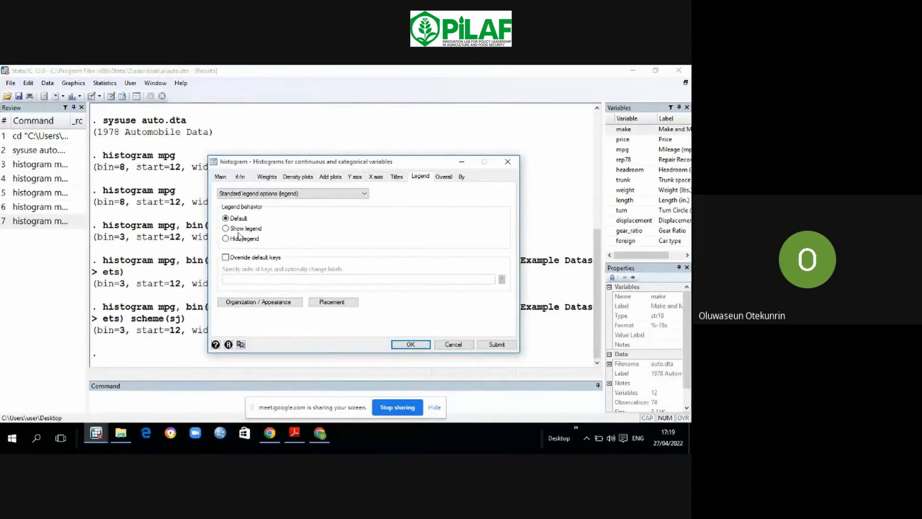
click(226, 228)
click(497, 345)
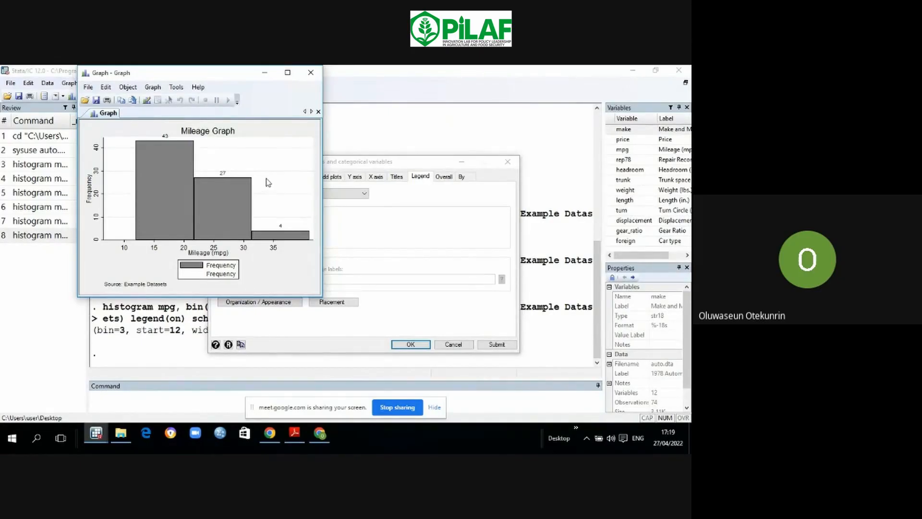
click(264, 73)
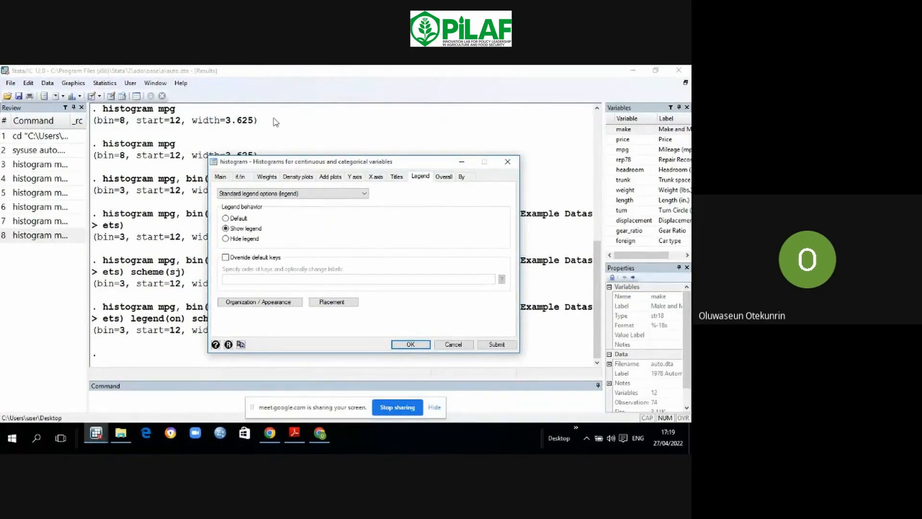
Step: Add a normal-density plot to the histogram, redraw it, and put away the graph and histogram dialog
click(300, 177)
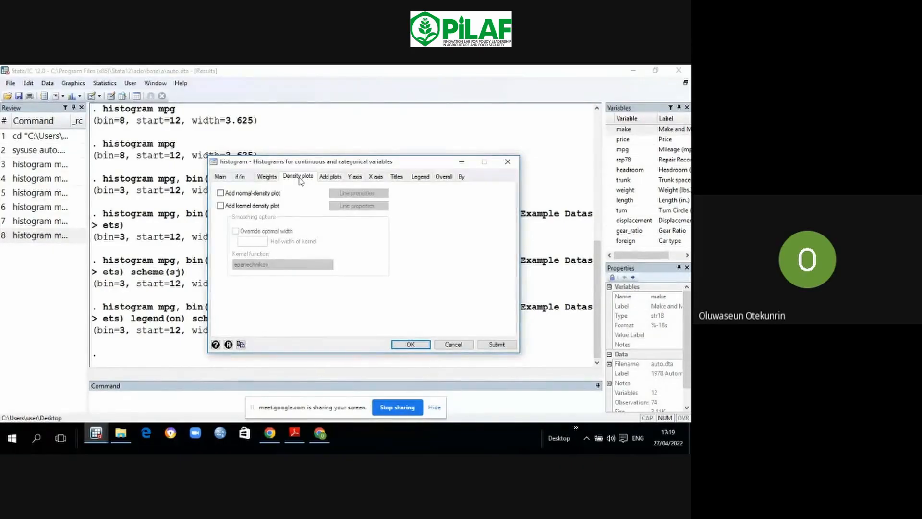
click(220, 193)
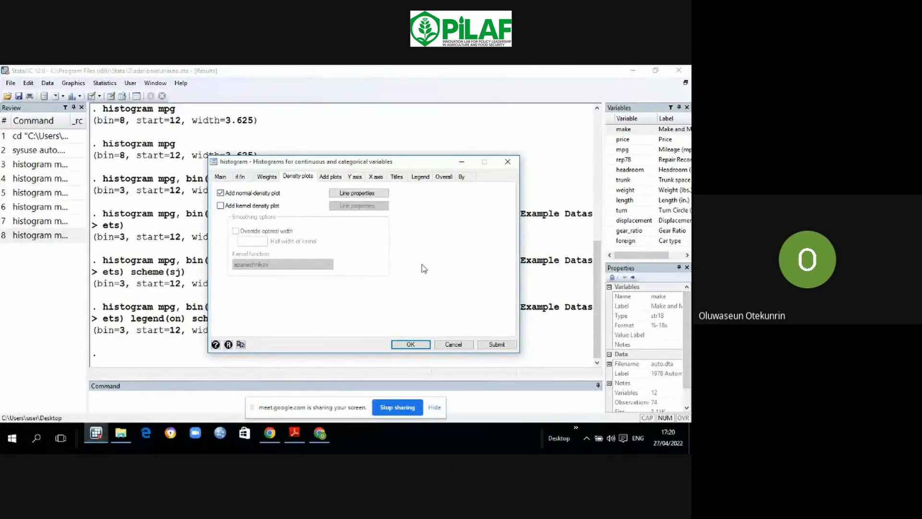
click(489, 344)
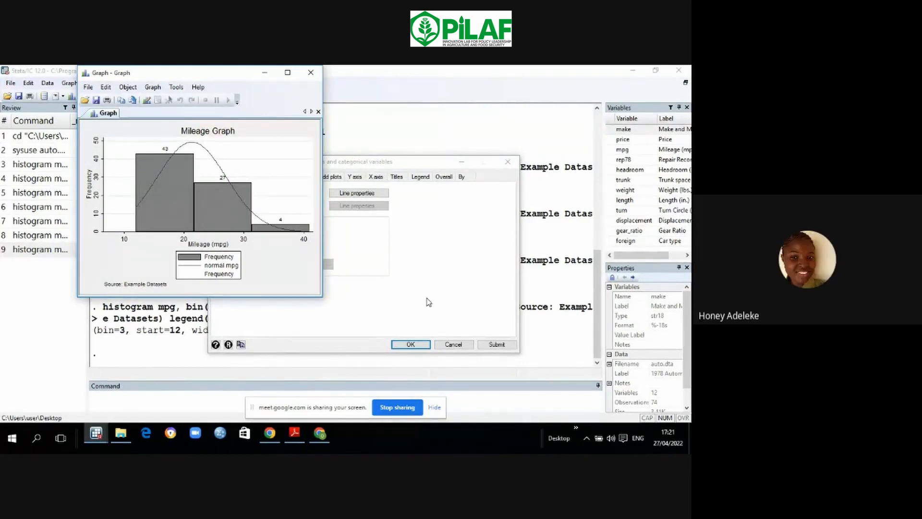
click(264, 73)
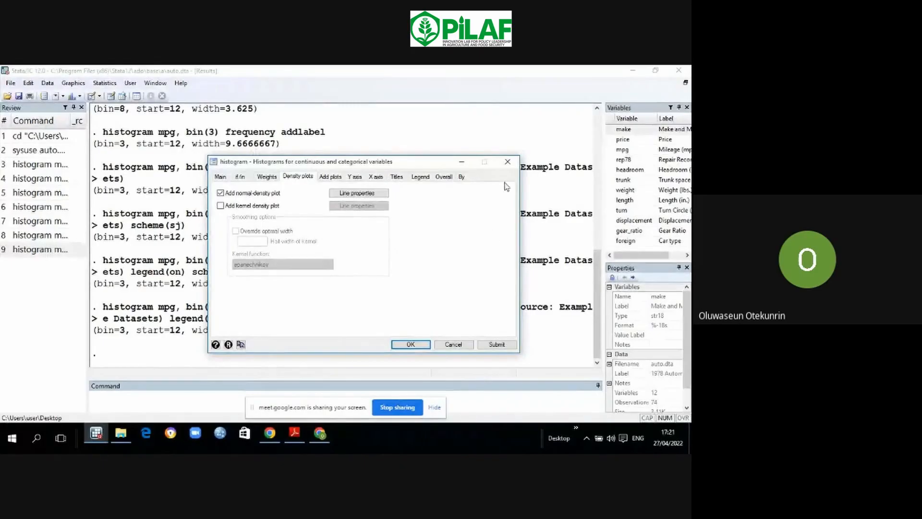
click(507, 162)
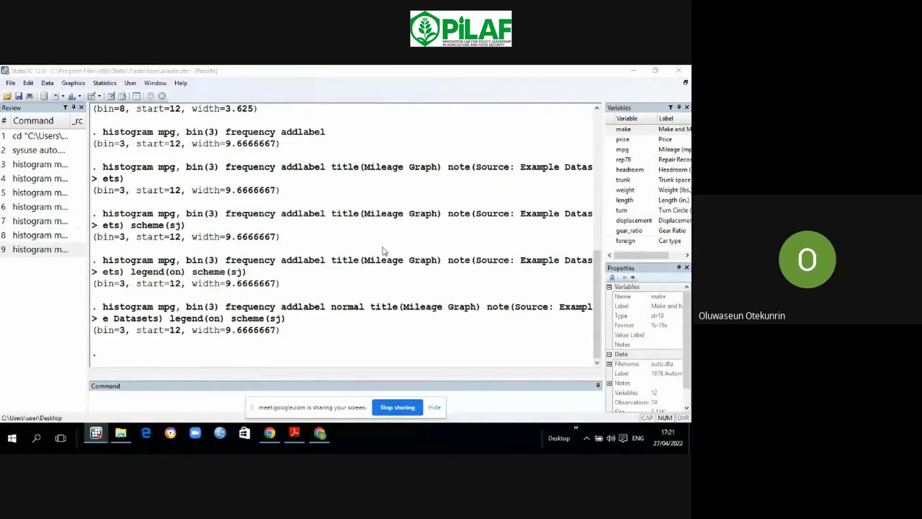
Step: Clear the dataset from memory with the clear command and close the open graph window
click(117, 404)
text(clear)
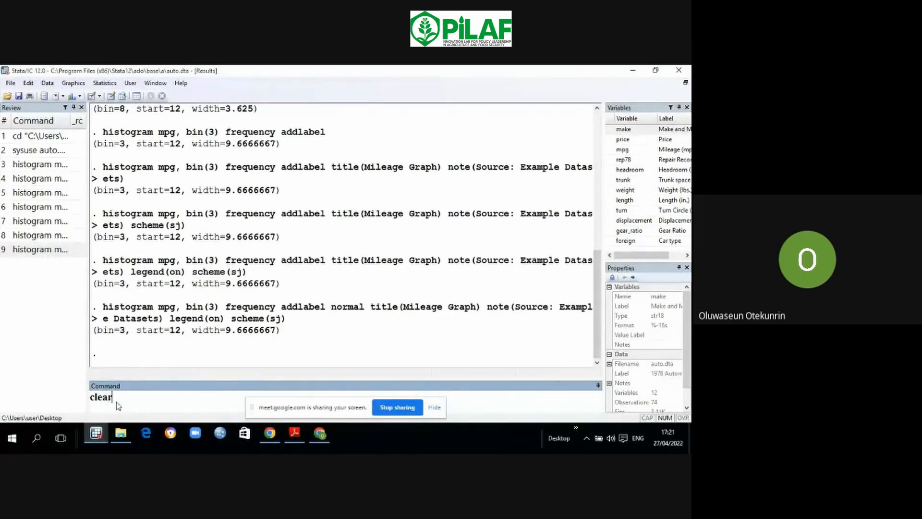
key(Return)
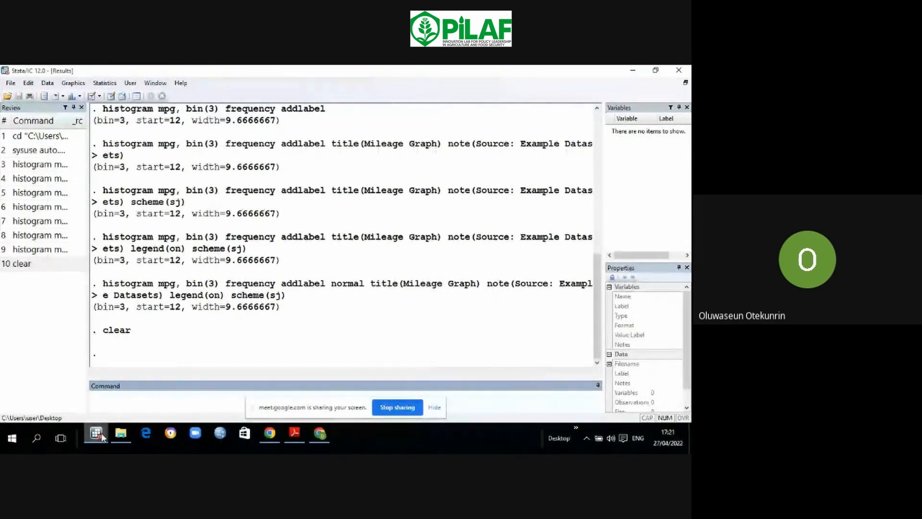
mouse_move(102, 436)
mouse_move(165, 378)
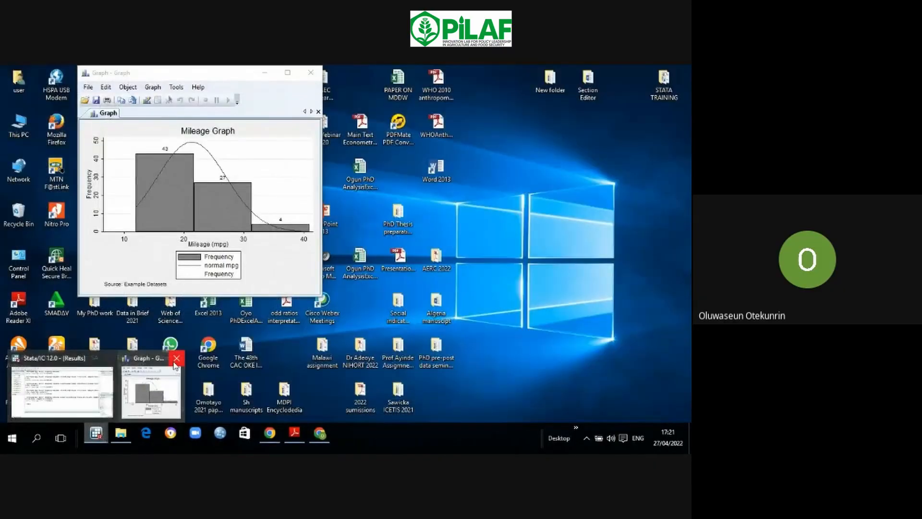
click(177, 358)
Step: Load the auto example dataset with the command sysuse auto
click(136, 396)
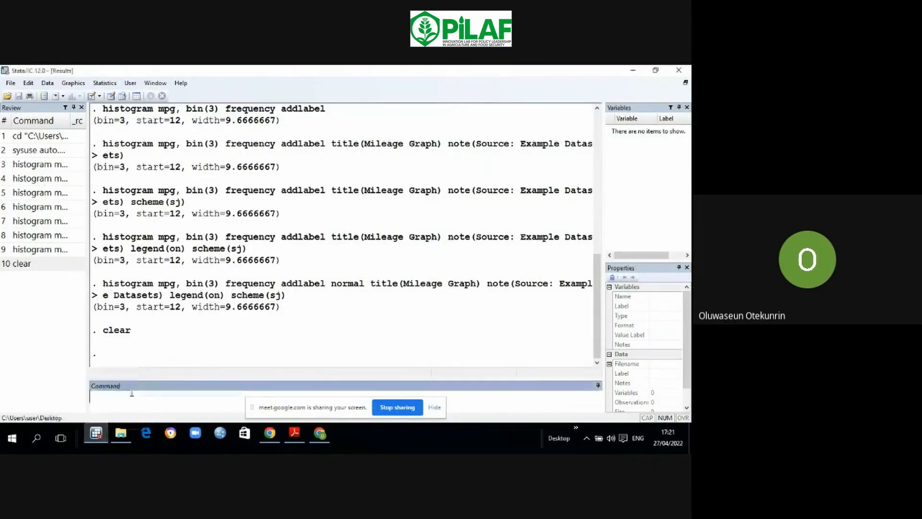
text(sysuse auto)
key(Return)
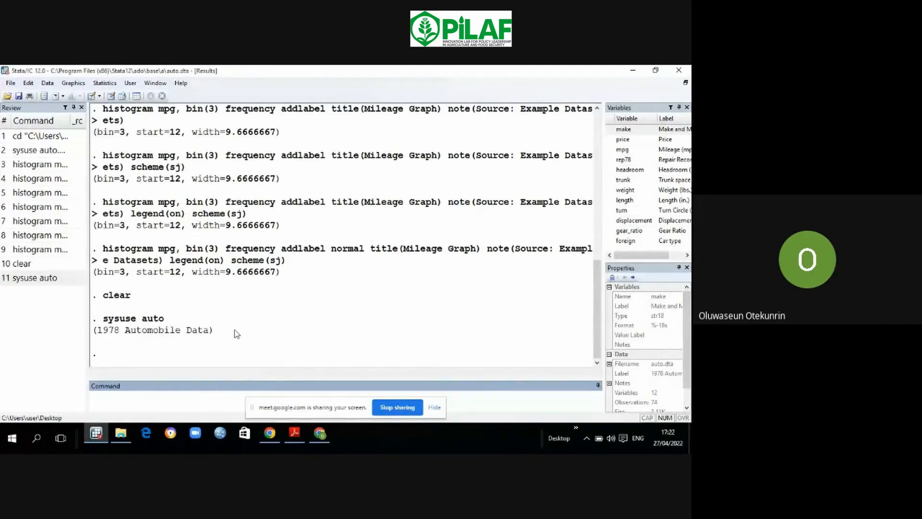
click(73, 84)
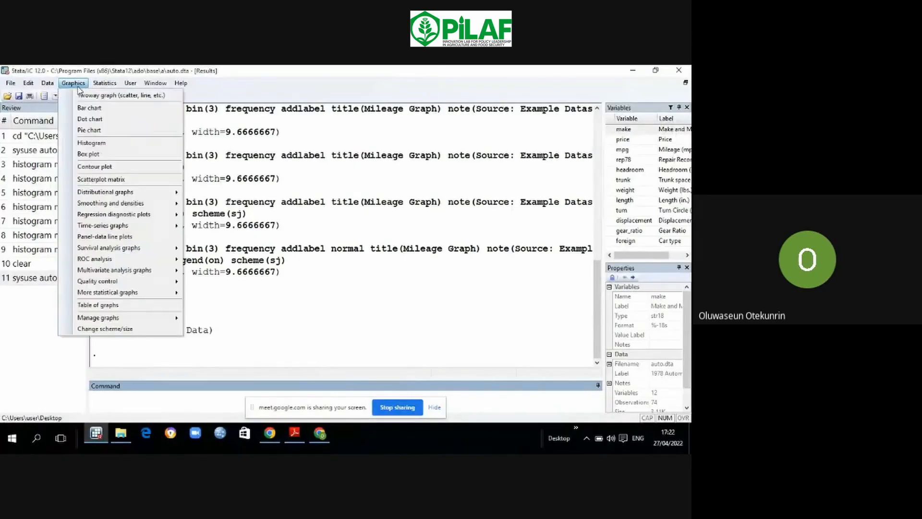
click(97, 143)
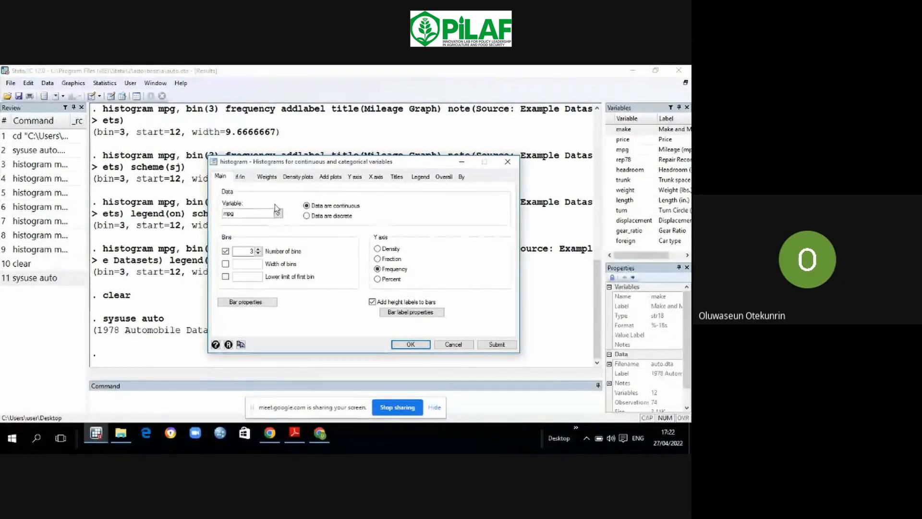
click(225, 251)
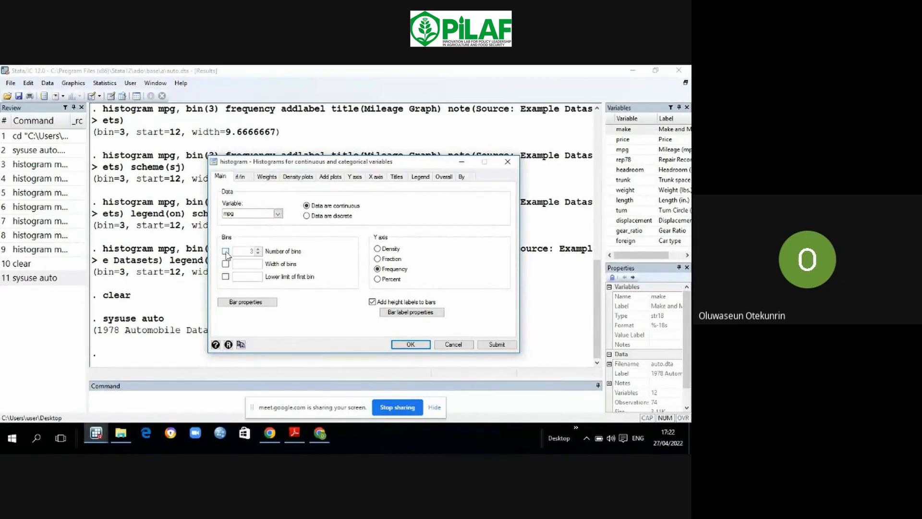
click(297, 177)
click(220, 193)
click(220, 193)
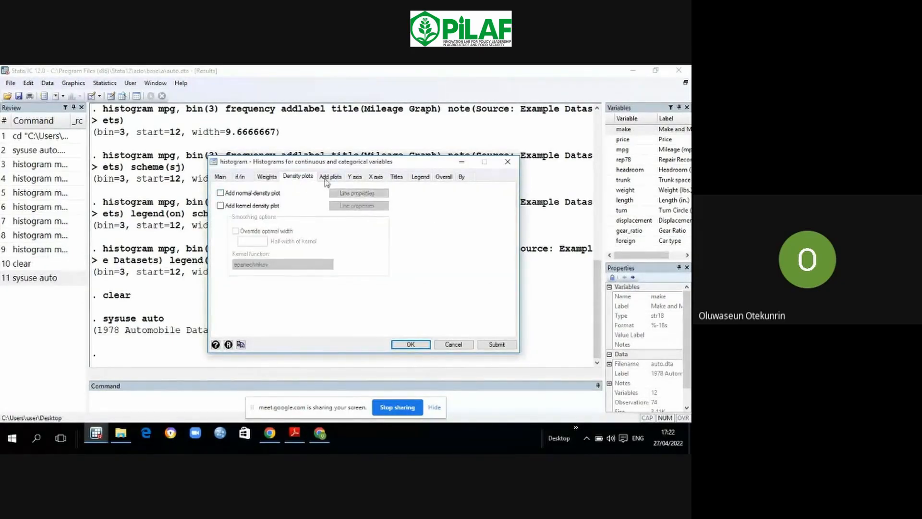
click(403, 178)
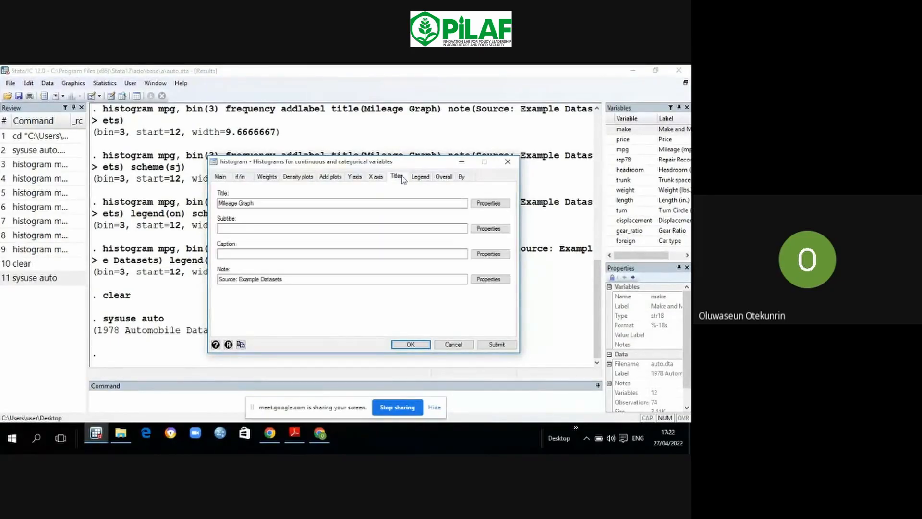
click(268, 204)
key(BackSpace)
key(BackSpace)
key(BackSpace)
key(BackSpace)
key(BackSpace)
key(BackSpace)
key(BackSpace)
key(BackSpace)
key(BackSpace)
key(BackSpace)
key(BackSpace)
key(BackSpace)
key(BackSpace)
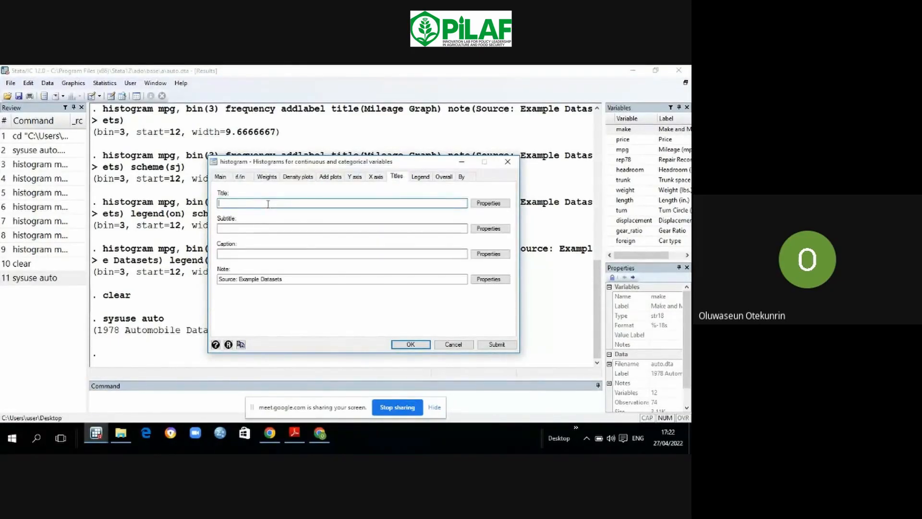
click(299, 280)
key(BackSpace)
key(BackSpace)
key(BackSpace)
key(BackSpace)
key(BackSpace)
key(BackSpace)
key(BackSpace)
key(BackSpace)
key(BackSpace)
key(BackSpace)
key(BackSpace)
key(BackSpace)
key(BackSpace)
key(BackSpace)
key(BackSpace)
key(BackSpace)
key(BackSpace)
key(BackSpace)
key(BackSpace)
key(BackSpace)
key(BackSpace)
key(BackSpace)
key(BackSpace)
key(BackSpace)
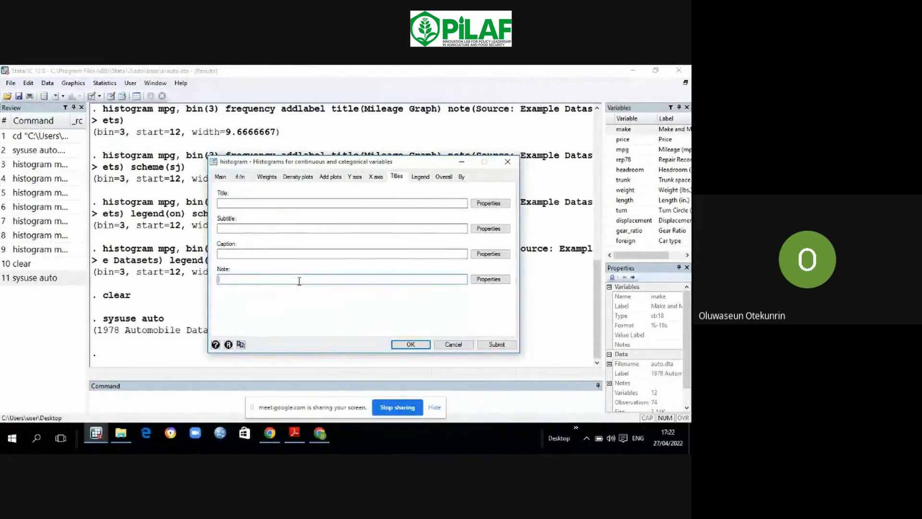
click(420, 177)
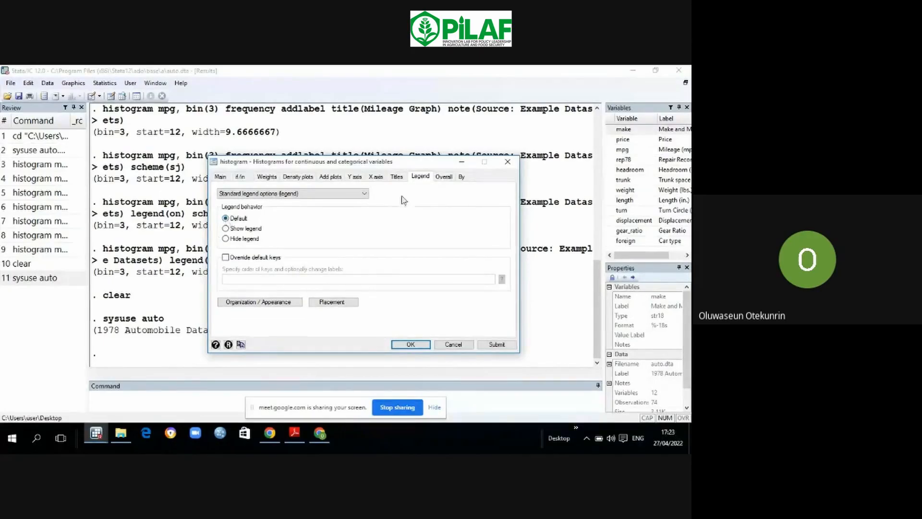
click(443, 176)
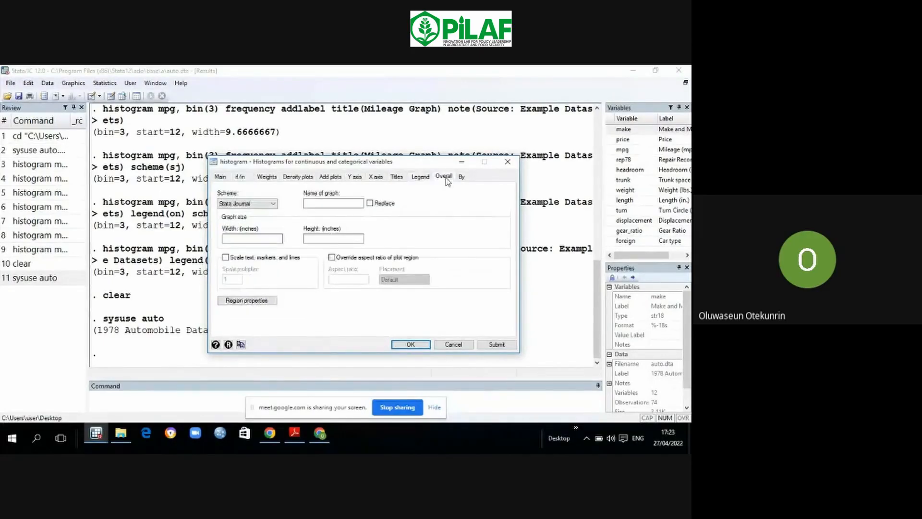
click(272, 204)
click(259, 211)
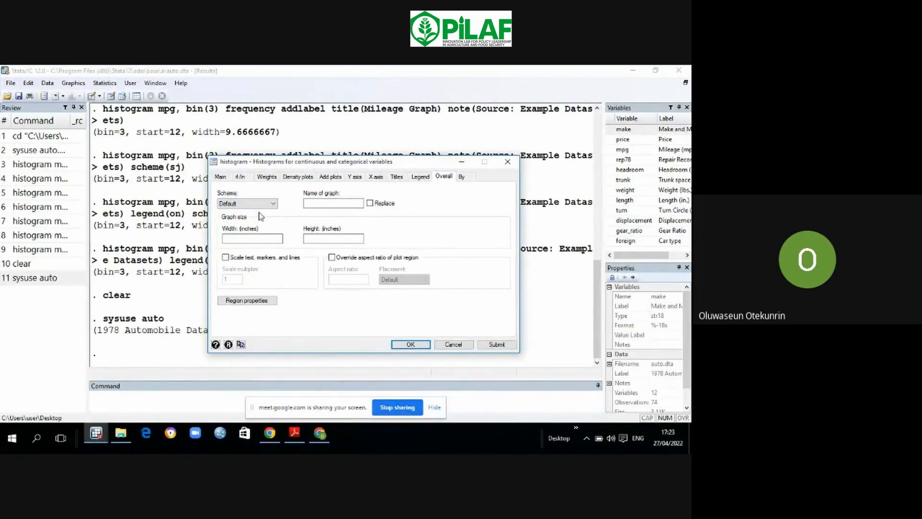
click(462, 178)
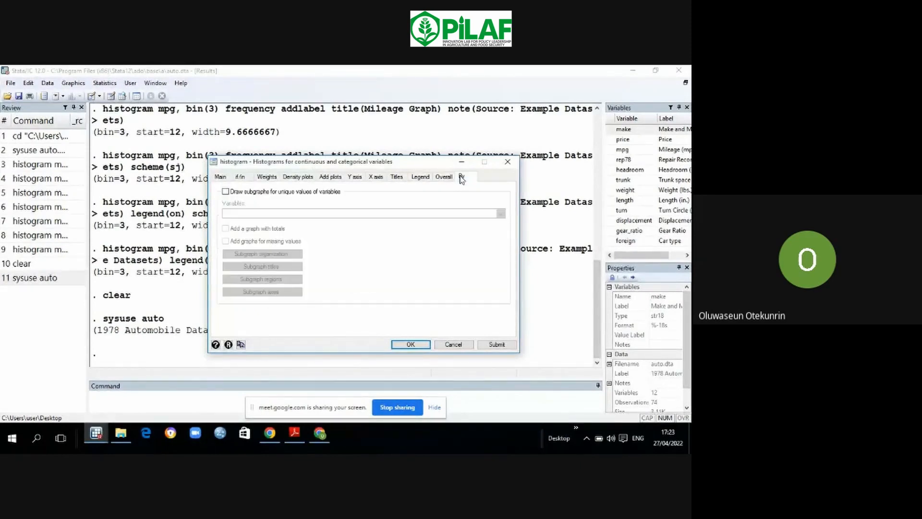
click(507, 162)
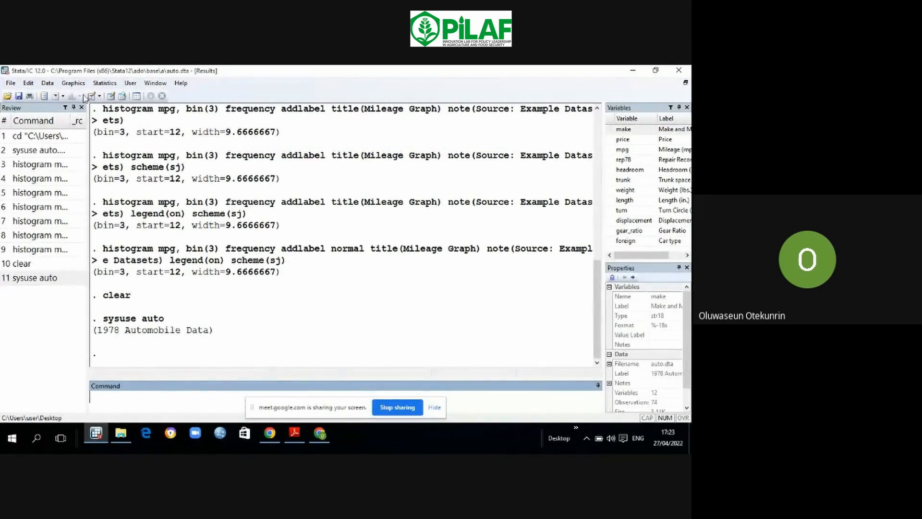
Step: Reopen the mpg histogram settings and turn off the custom number of bins and the normal-density plot
click(73, 83)
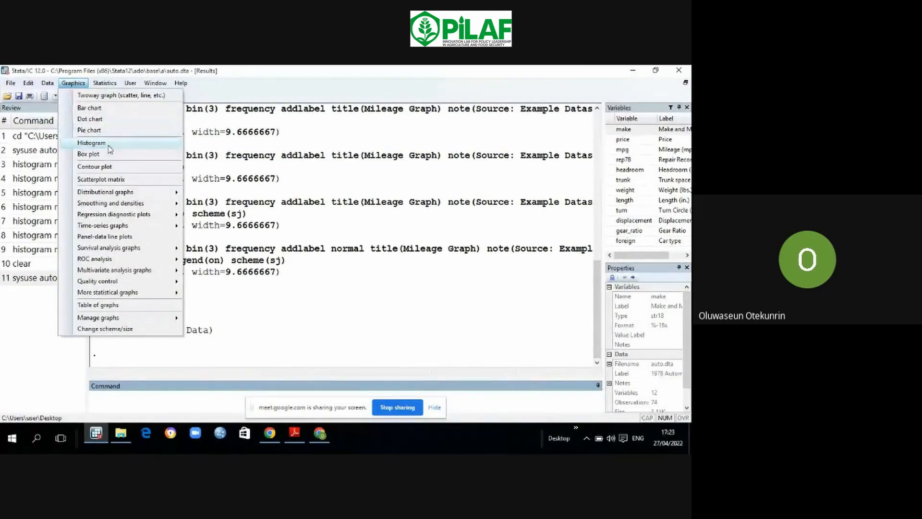
click(108, 144)
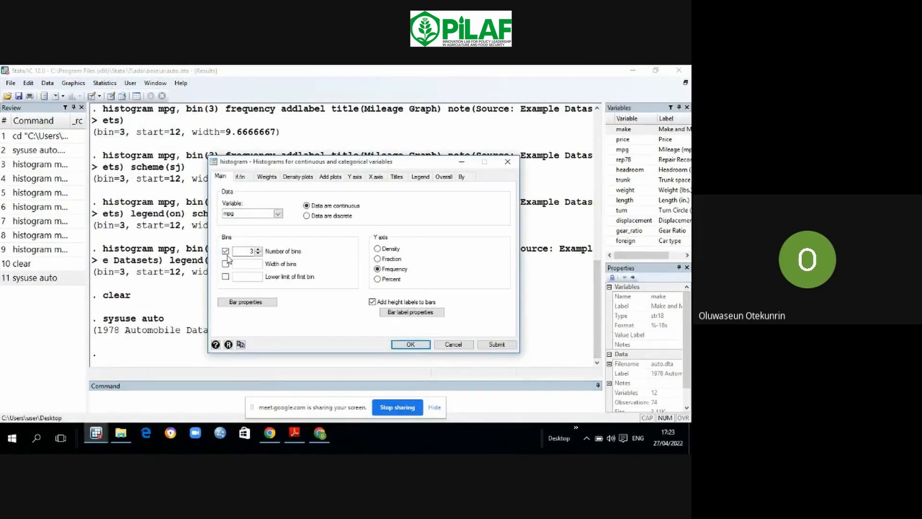
click(293, 177)
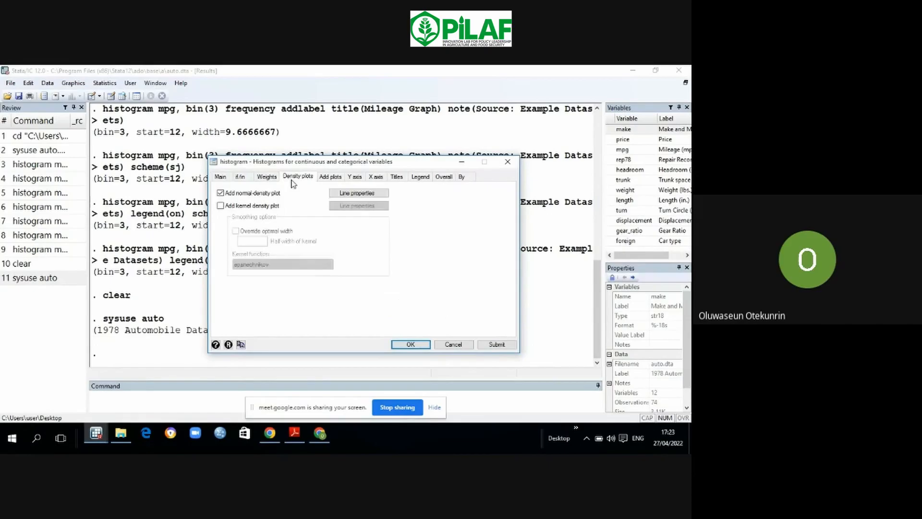
click(221, 193)
Step: Remove the title "Mileage Graph" and the note "Source: Example Datasets" from the histogram settings
click(396, 177)
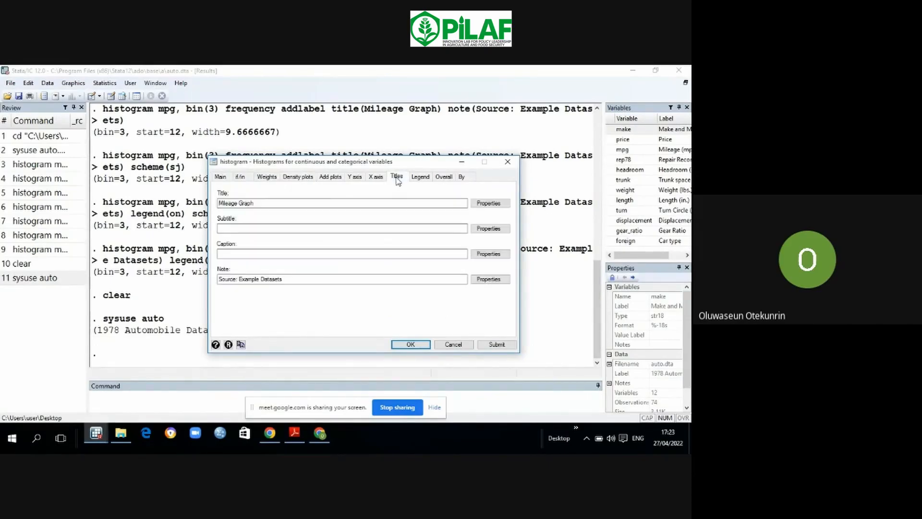
click(271, 203)
key(BackSpace)
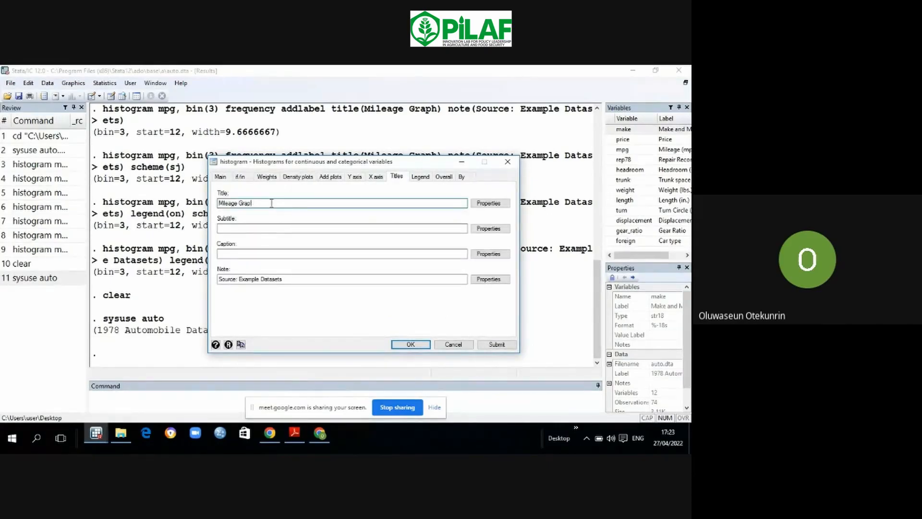
key(BackSpace)
click(289, 278)
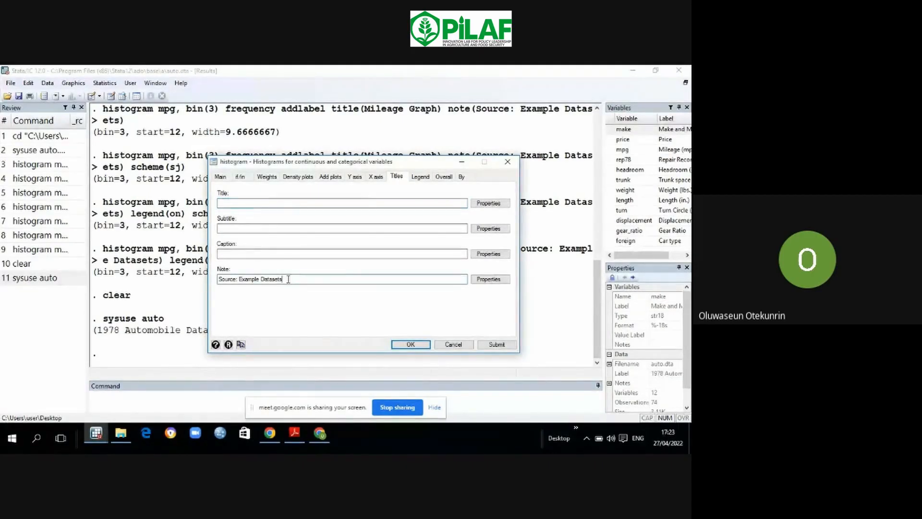
key(BackSpace)
key(BackSpace)
key(BackSpace)
key(BackSpace)
key(BackSpace)
key(BackSpace)
key(BackSpace)
key(BackSpace)
key(BackSpace)
key(BackSpace)
key(BackSpace)
key(BackSpace)
key(BackSpace)
key(BackSpace)
key(BackSpace)
key(BackSpace)
key(BackSpace)
key(BackSpace)
key(BackSpace)
key(BackSpace)
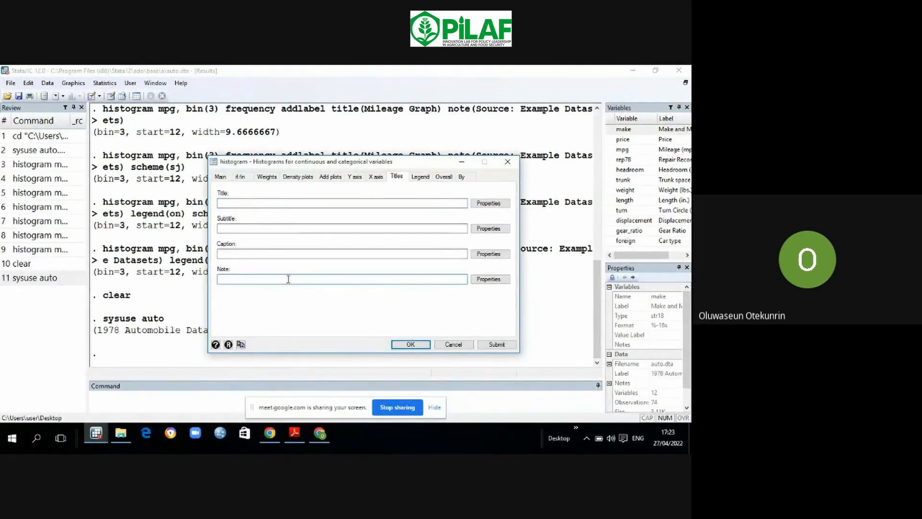
Step: Reset the histogram's legend behavior and its scheme to Default
click(421, 176)
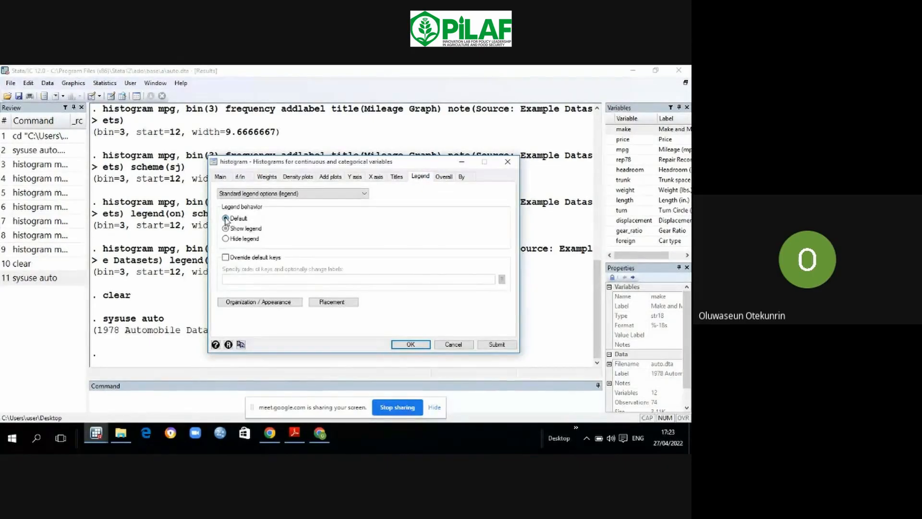
click(226, 218)
click(439, 177)
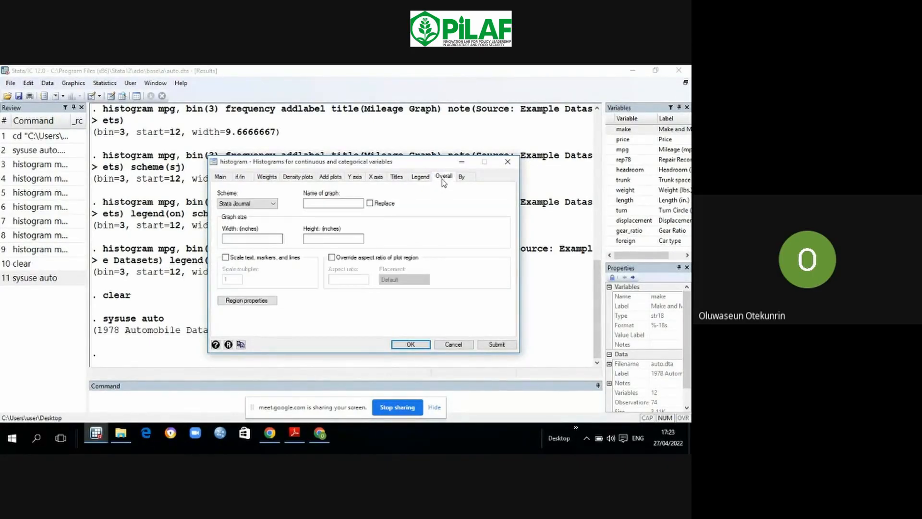
click(274, 204)
click(240, 214)
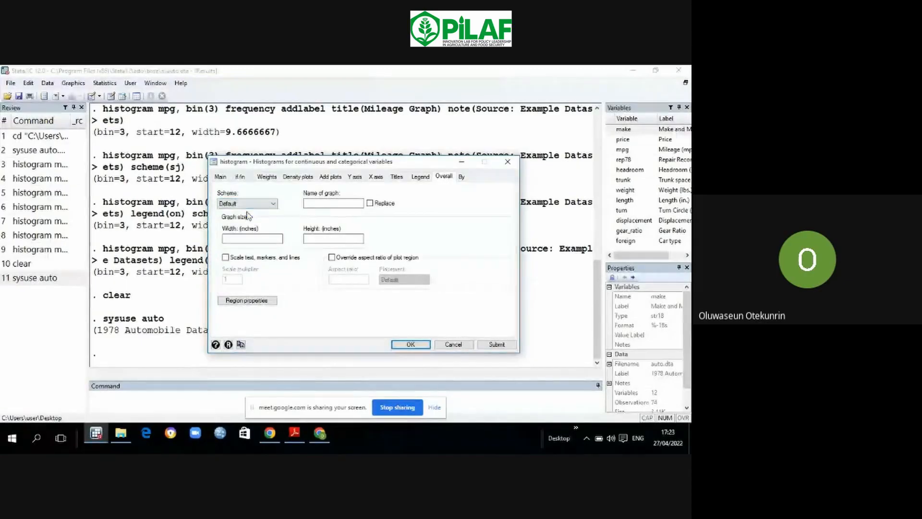
Step: Set the histogram settings aside and change the Results window's font size to 16
click(221, 177)
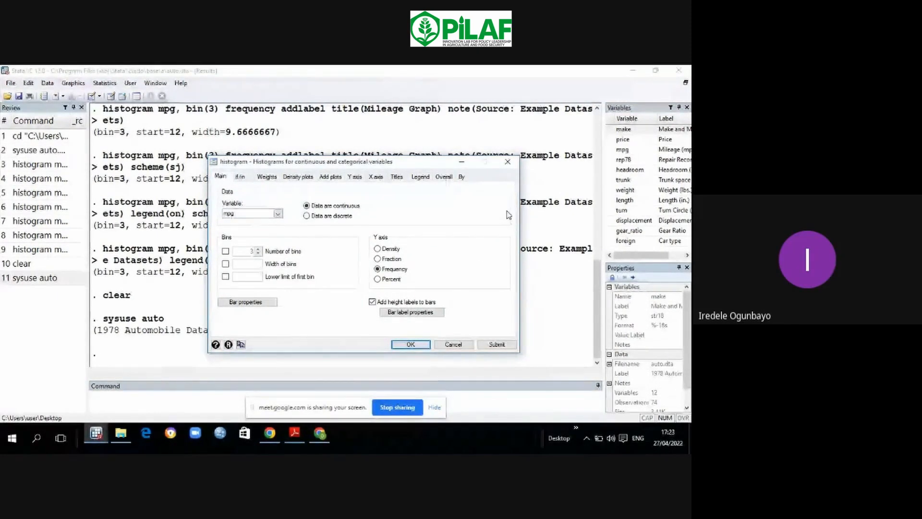
click(462, 165)
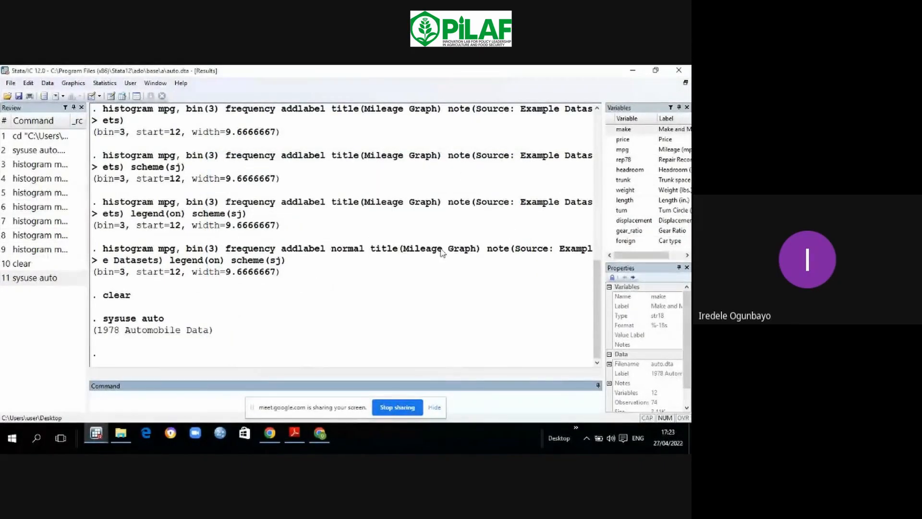
right_click(316, 283)
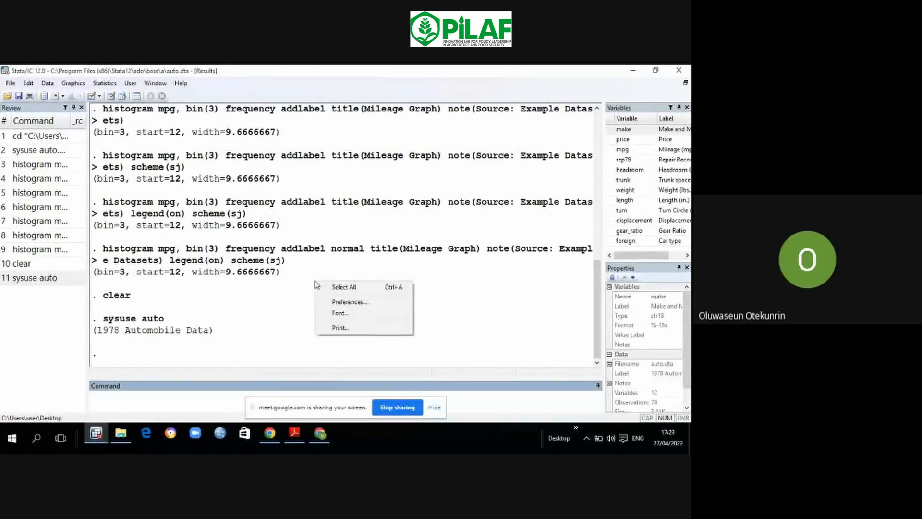
click(319, 313)
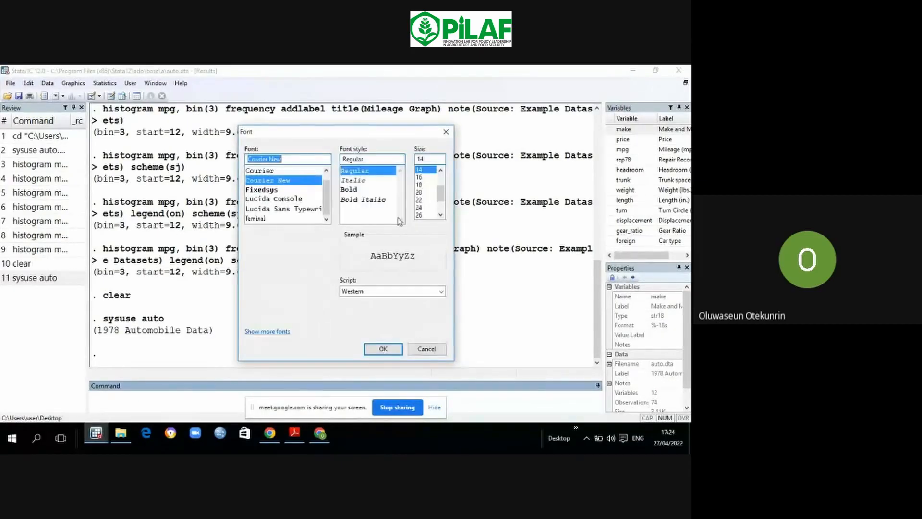
click(419, 177)
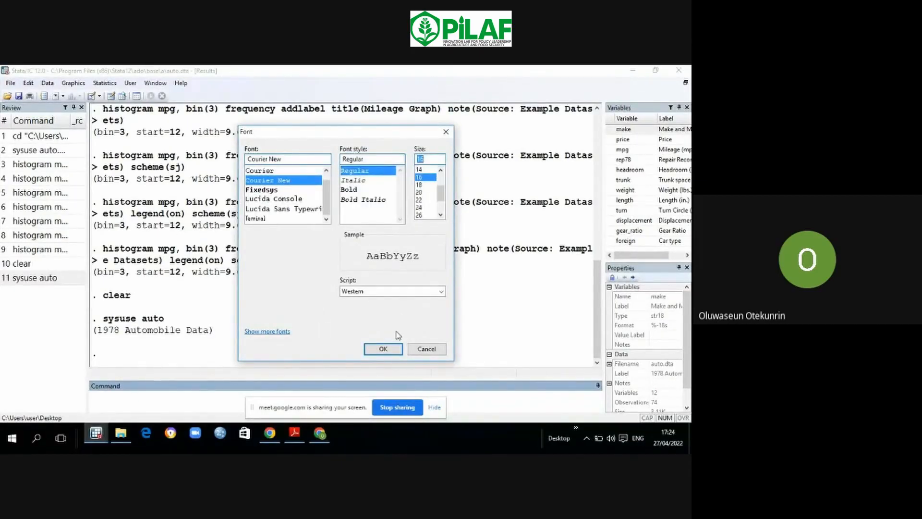
click(383, 349)
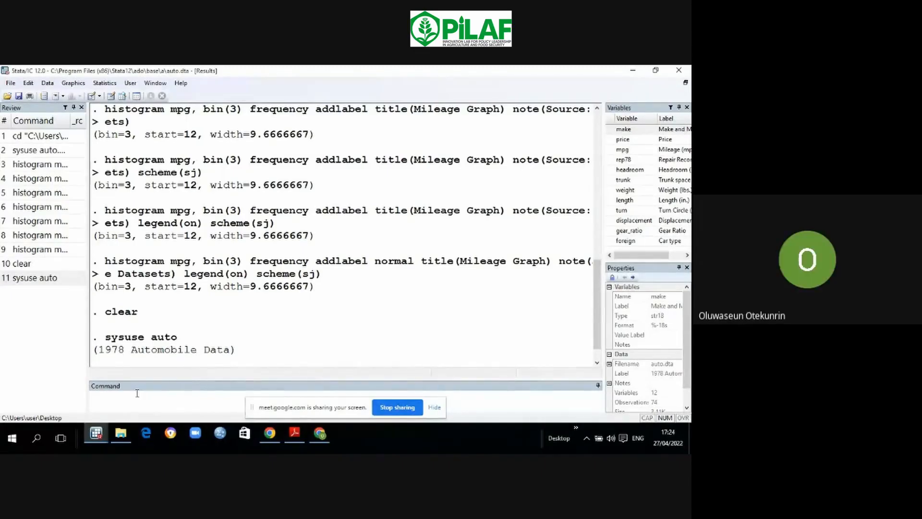
Step: Restore the histogram settings, treat mpg as discrete data, turn off bar height labels, and draw the frequency histogram
click(101, 435)
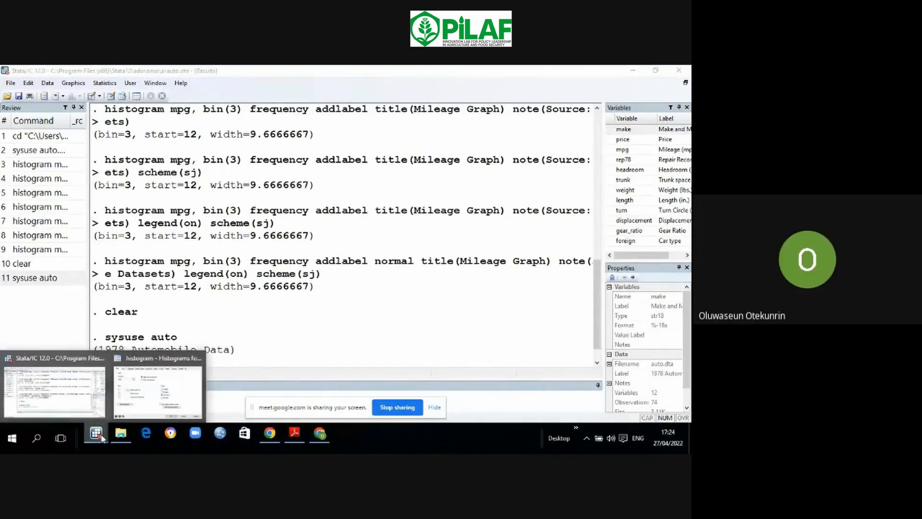
click(133, 398)
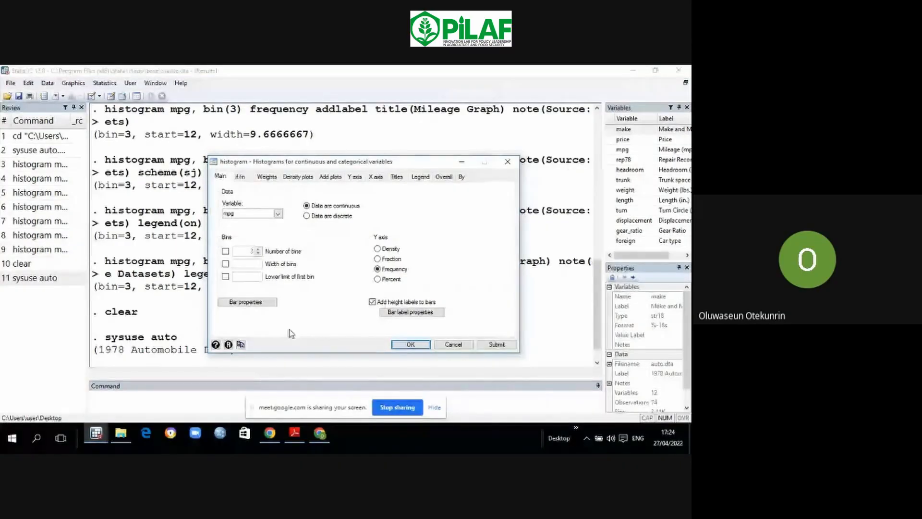
click(306, 216)
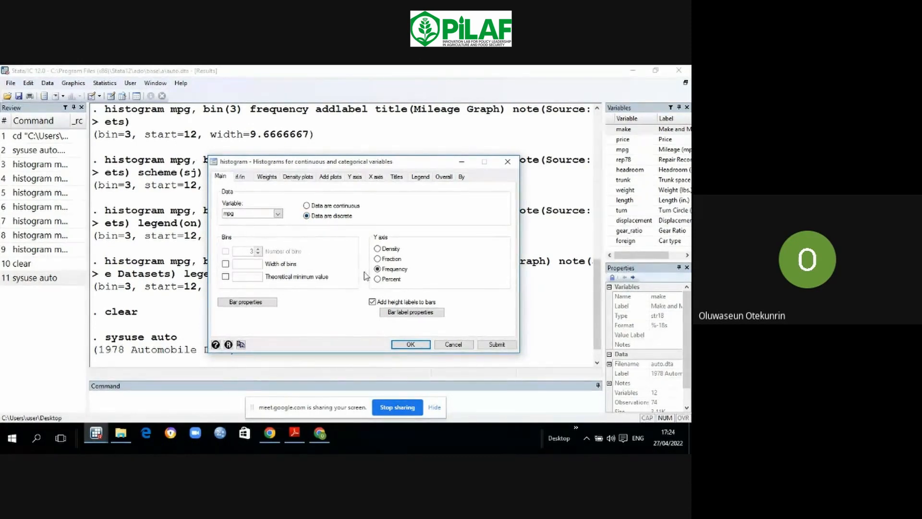
click(372, 302)
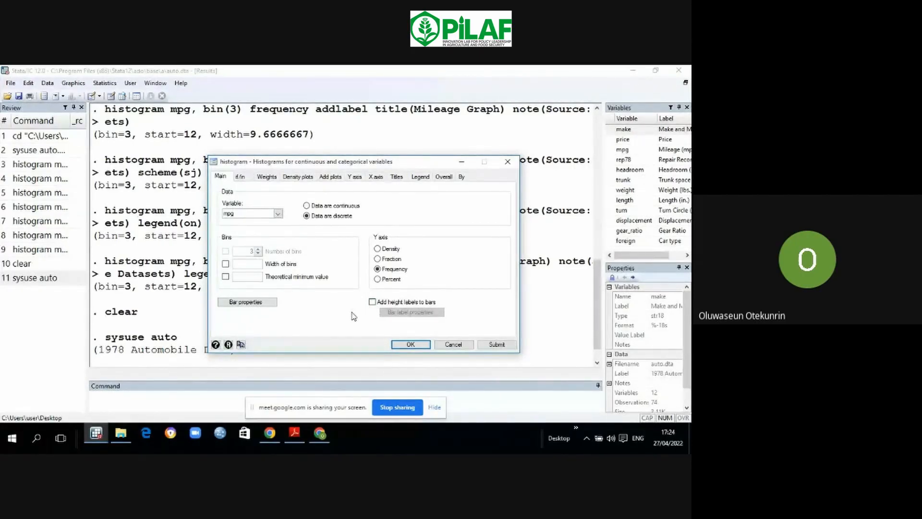
click(496, 344)
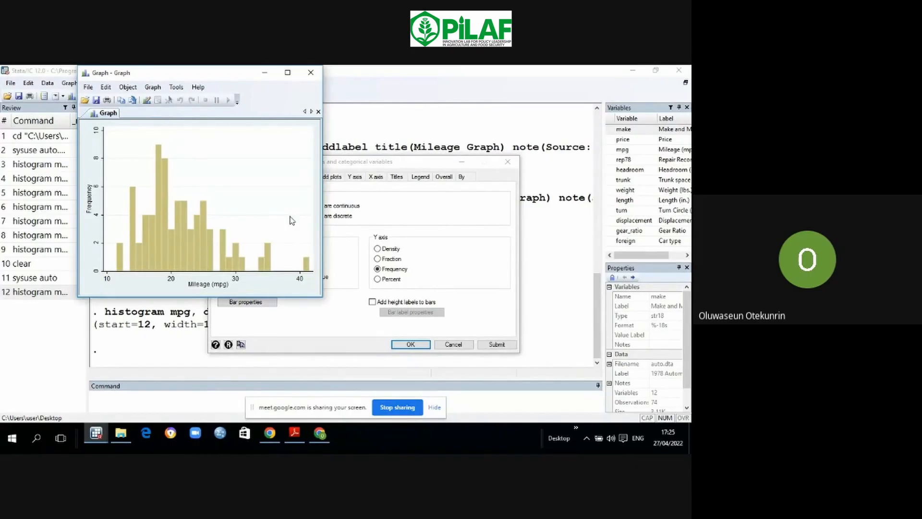
click(265, 74)
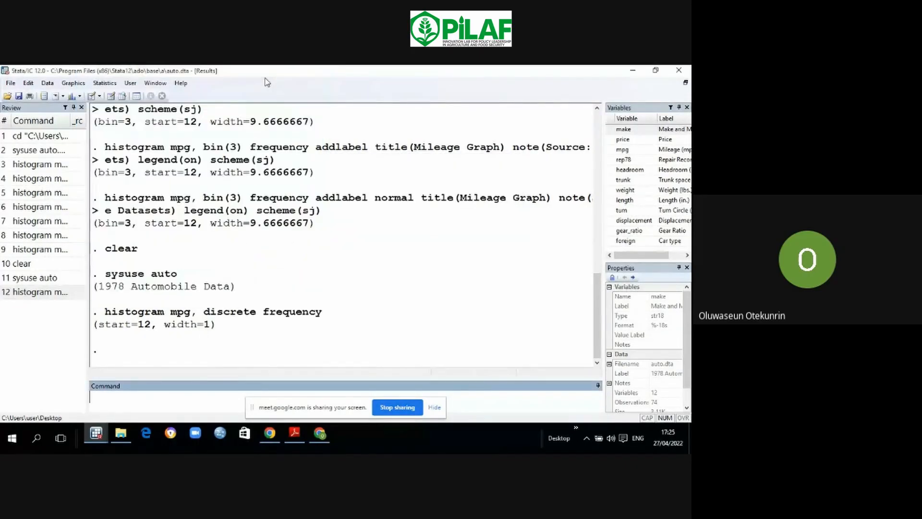
Step: Draw the mpg histogram with separate subgraphs for each value of the variable foreign
click(97, 434)
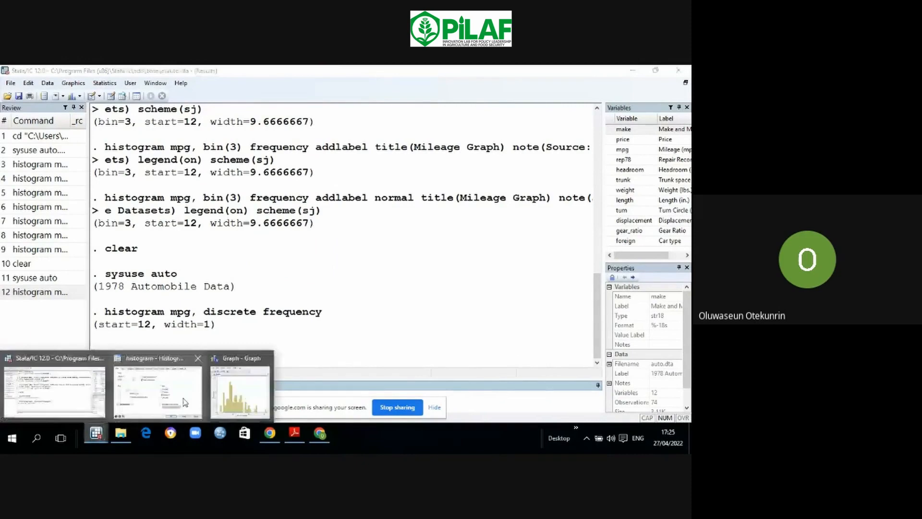
click(185, 403)
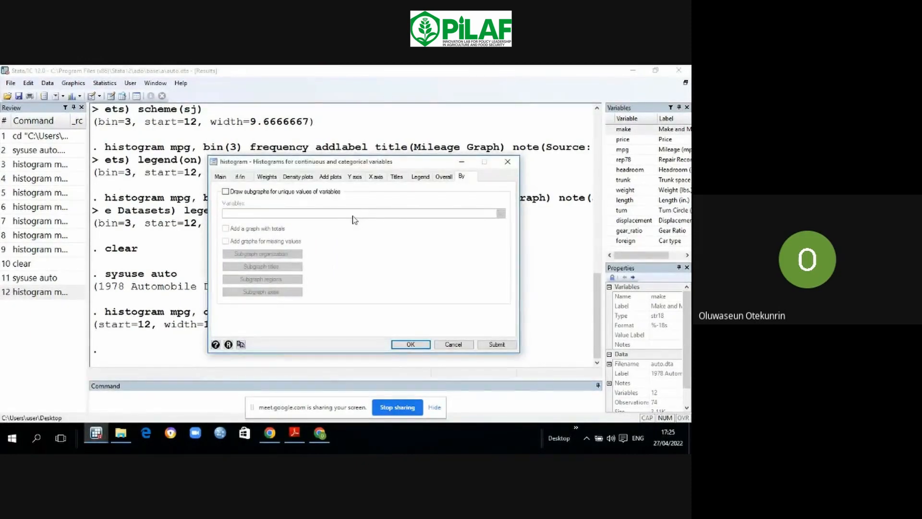
click(226, 191)
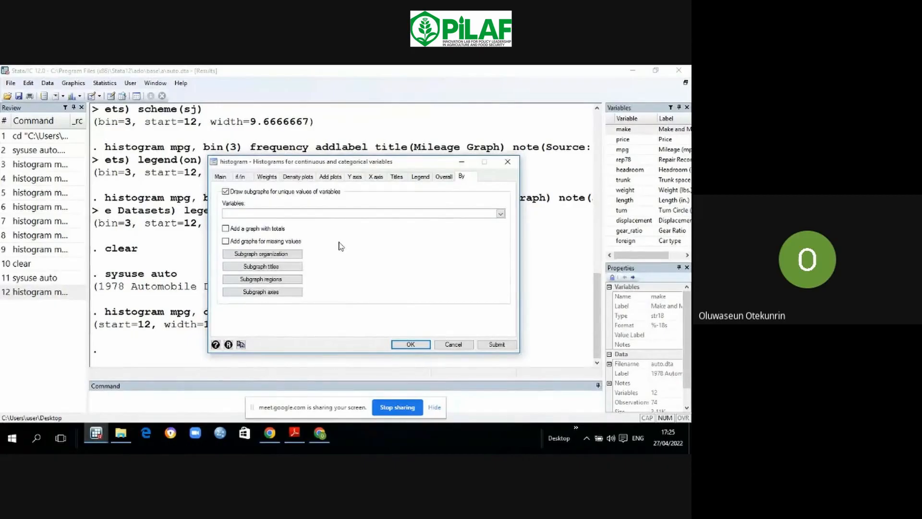
click(500, 214)
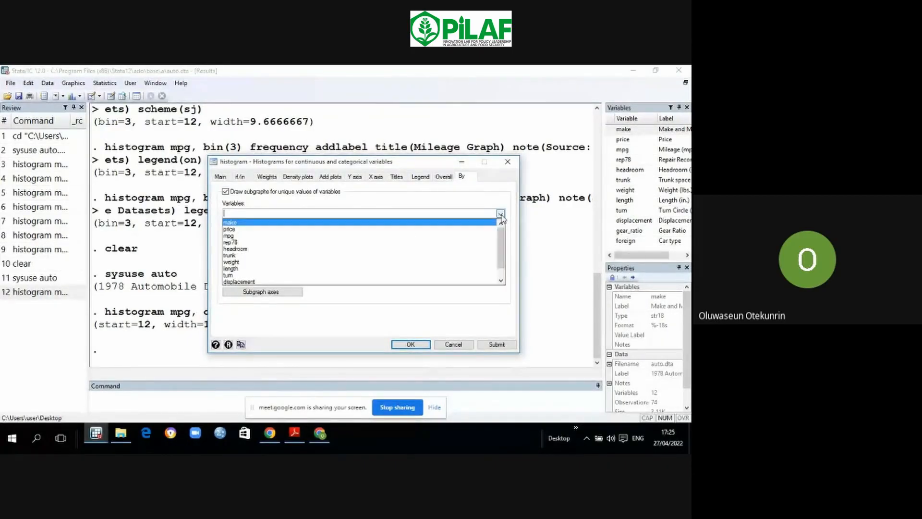
click(501, 280)
click(343, 282)
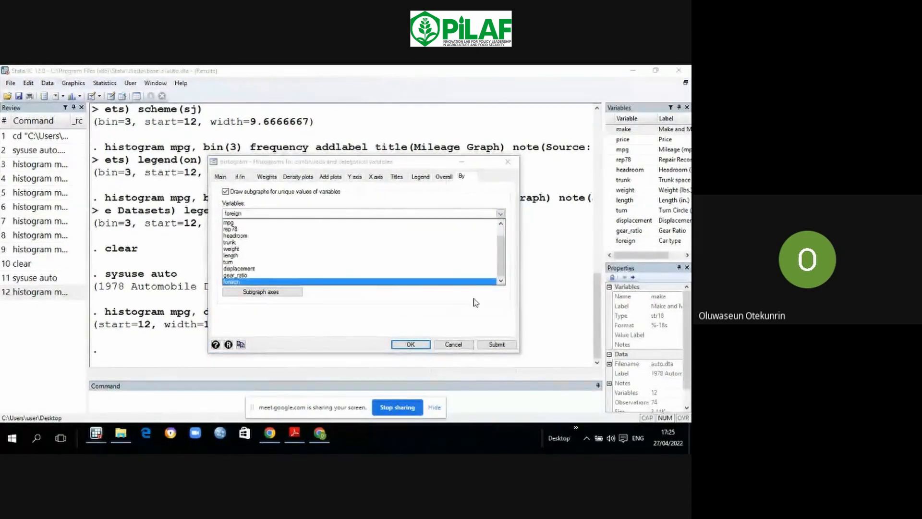
click(496, 345)
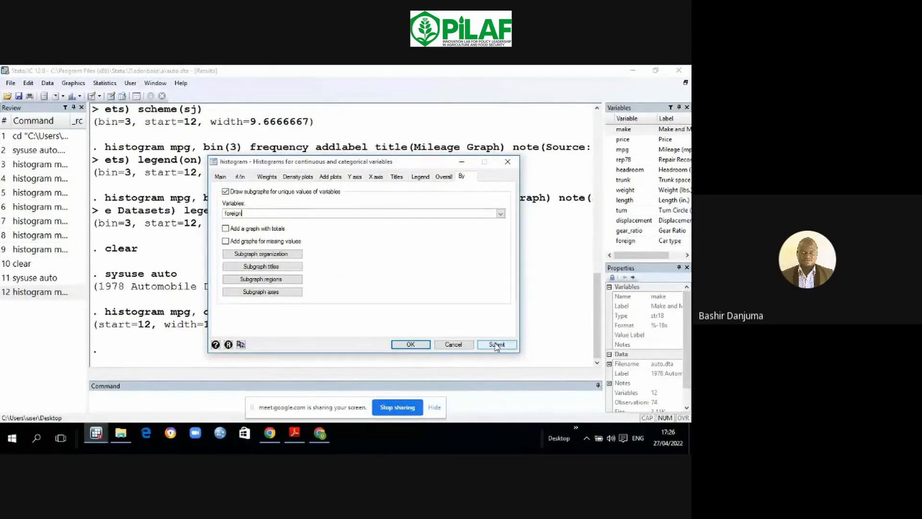
click(496, 345)
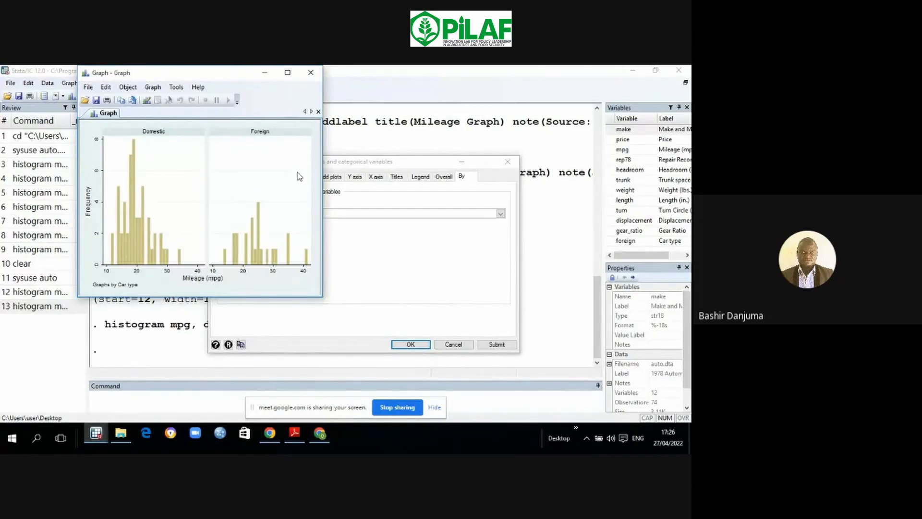
click(265, 73)
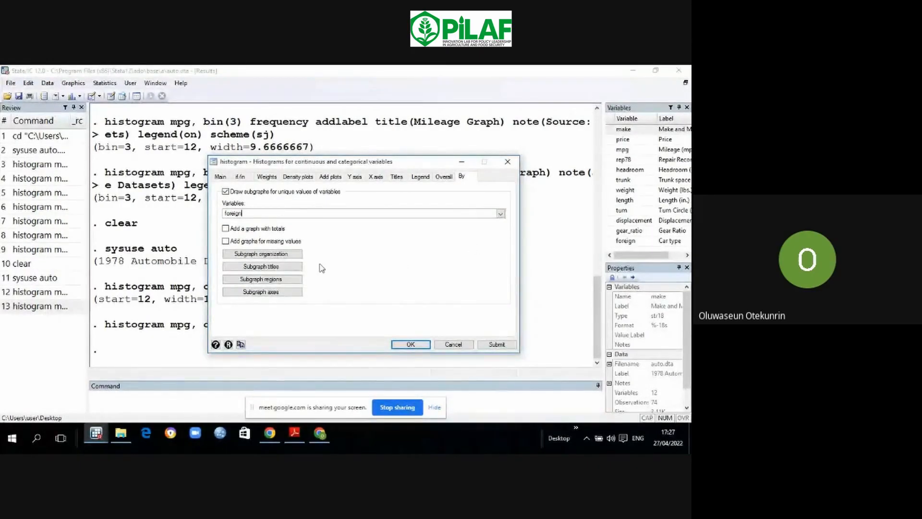
Step: Arrange the subgraphs in 1 column with the Default style and groups ordered by column, and redraw the histogram
click(285, 255)
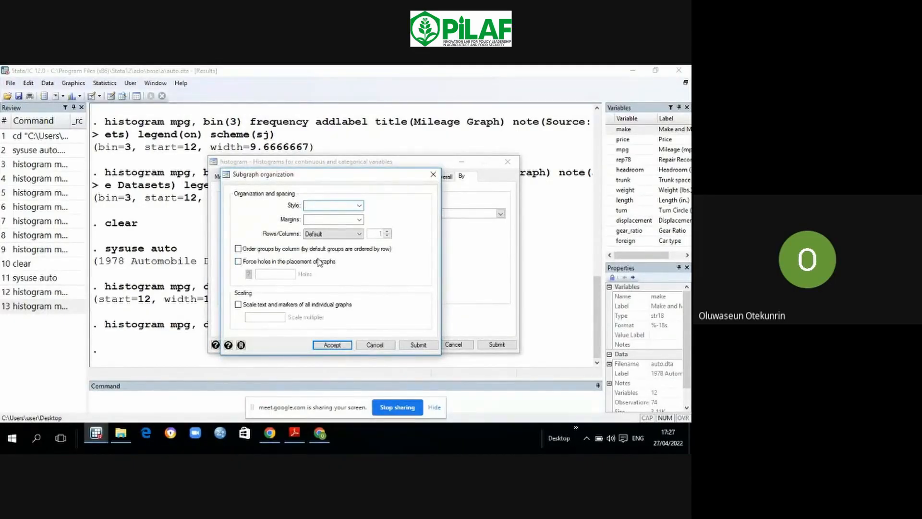
click(359, 207)
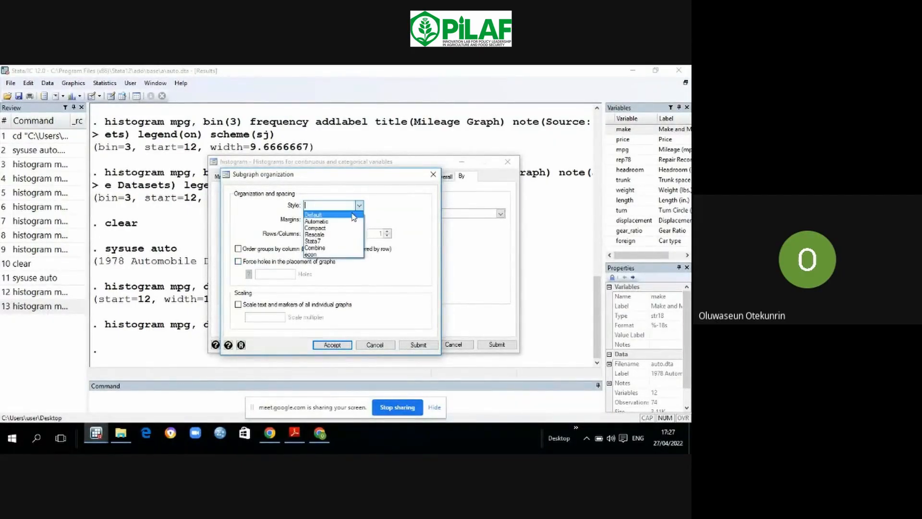
click(355, 214)
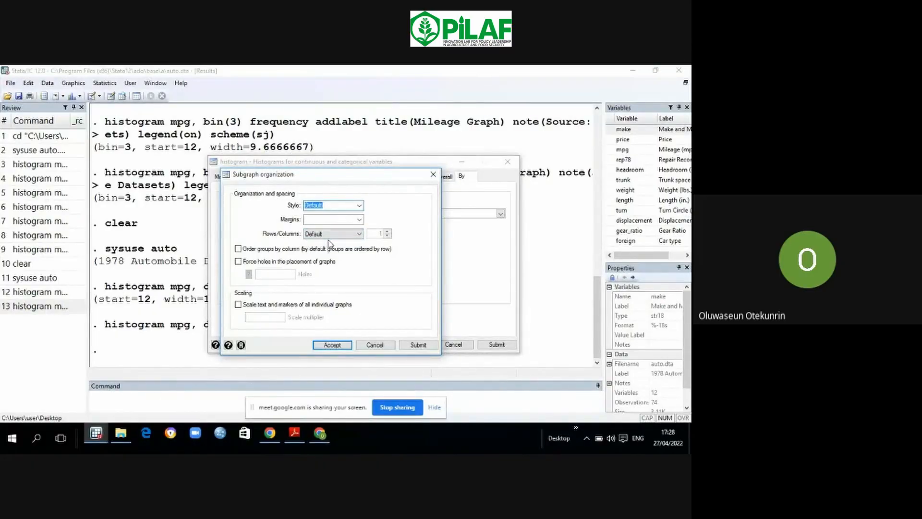
click(359, 234)
click(350, 256)
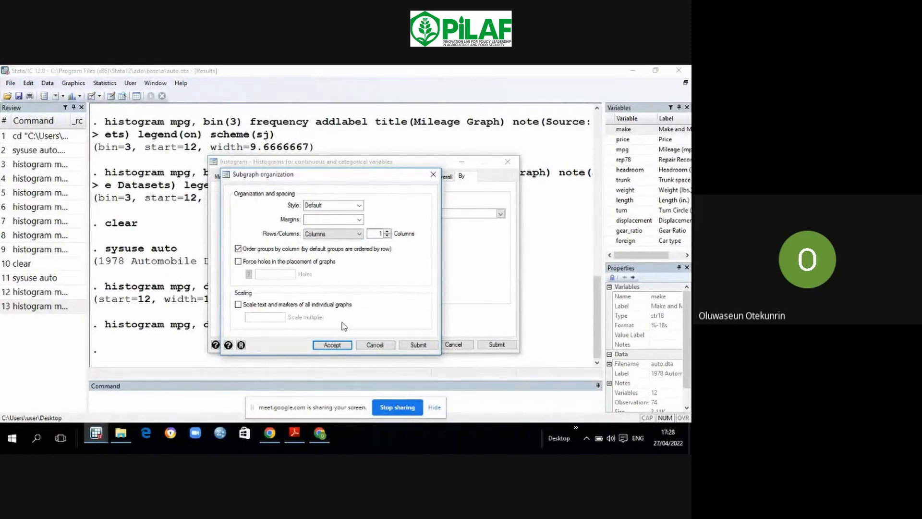
click(332, 344)
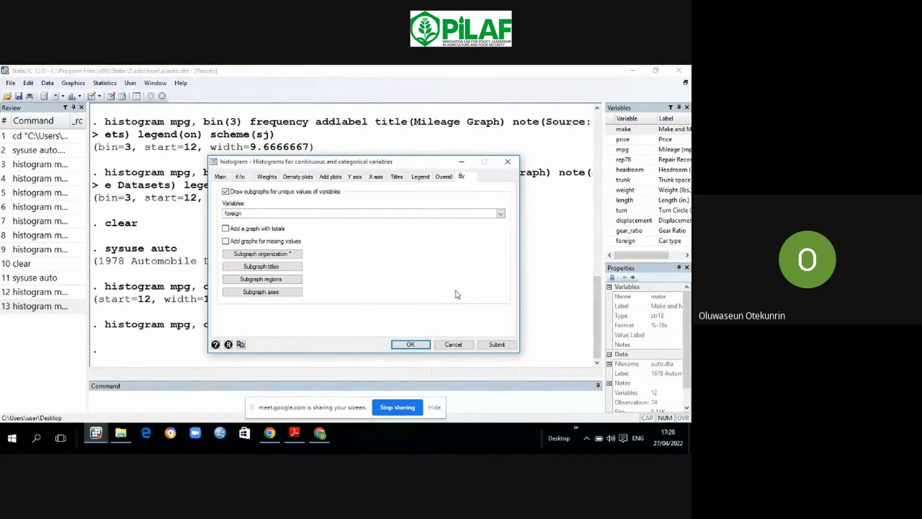
click(493, 345)
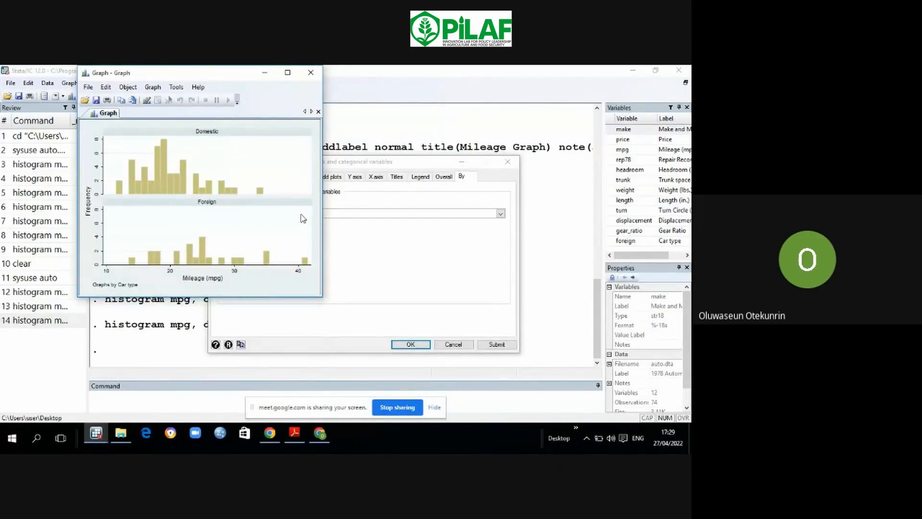
click(265, 74)
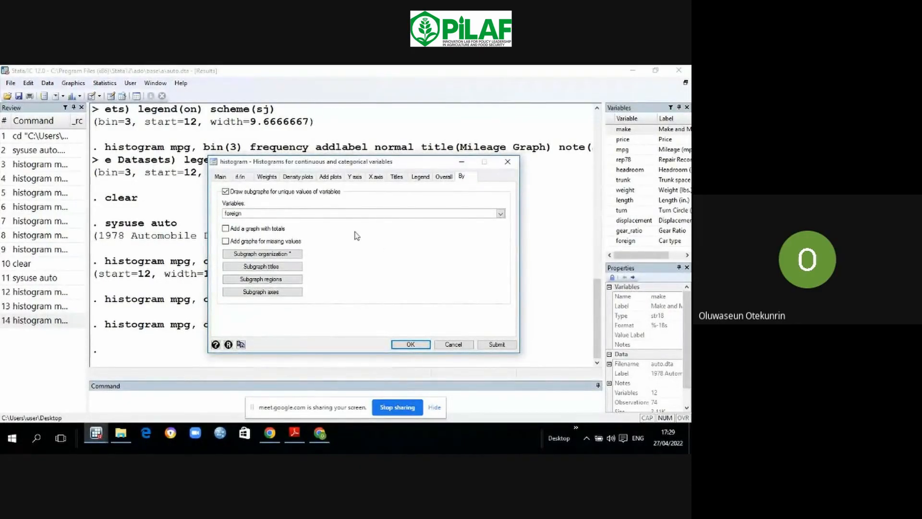
Step: Add a graph with totals, set the subgraph style to Default, and redraw the histogram
click(225, 229)
click(285, 255)
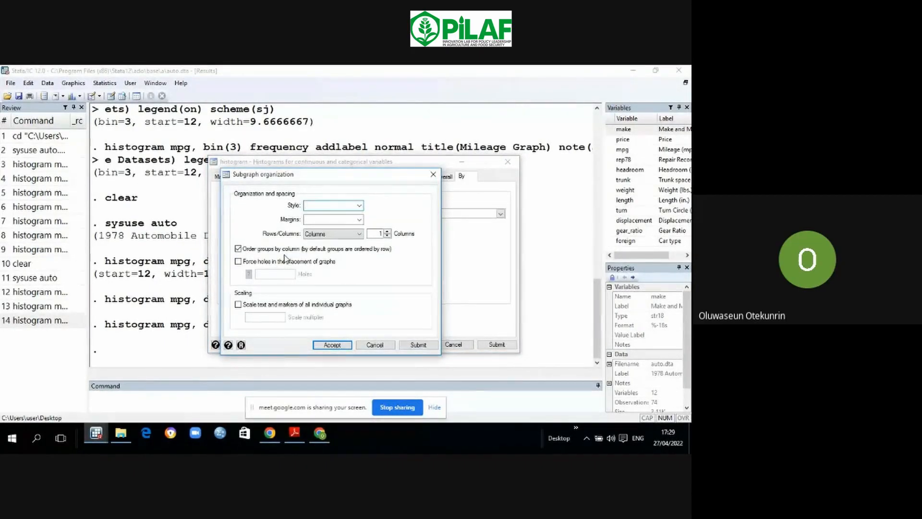
click(358, 206)
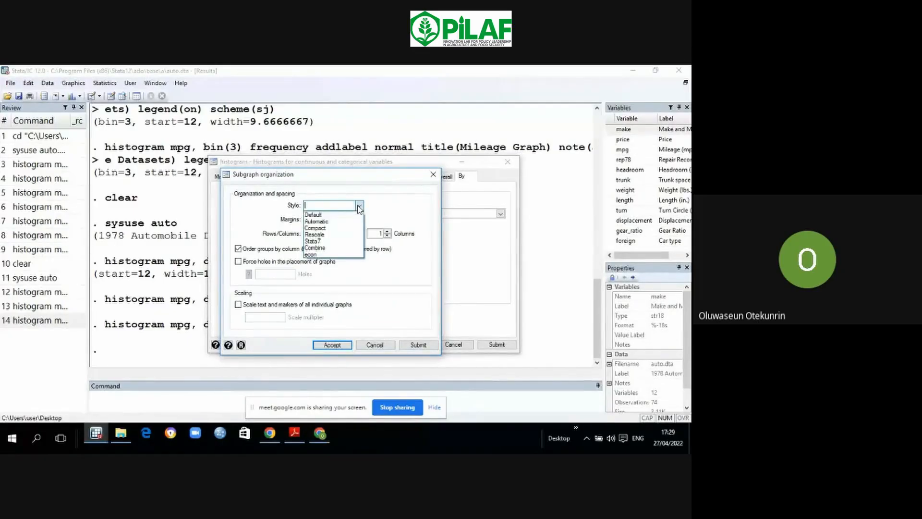
click(353, 218)
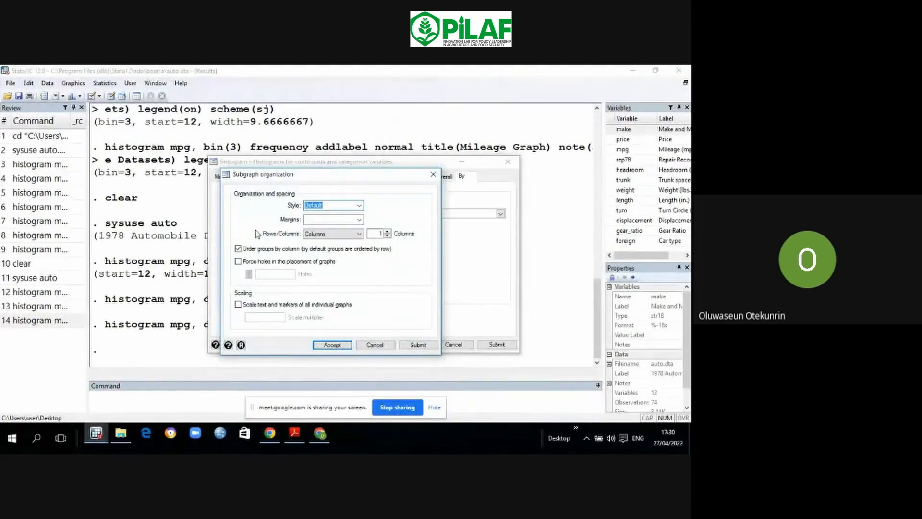
click(331, 346)
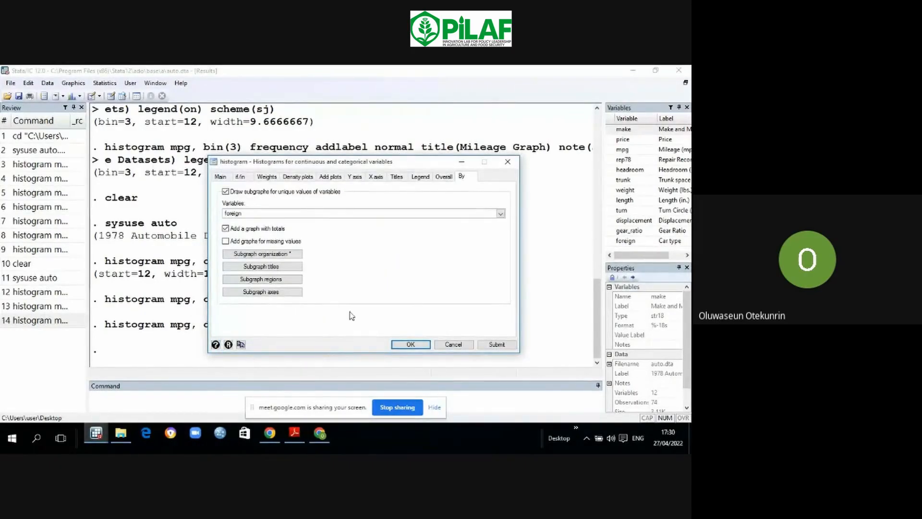
click(496, 344)
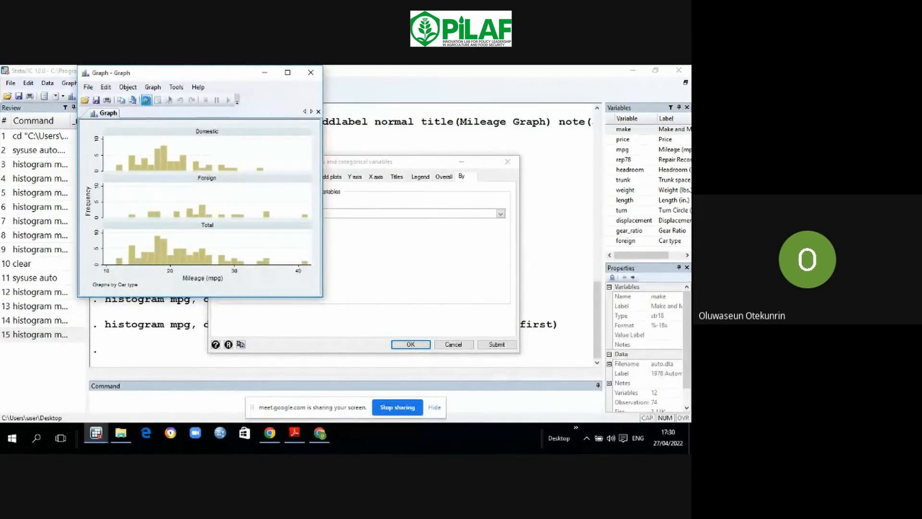
Step: Set the label angle of the histogram's y axes to Horizontal in the Graph Editor, starting from the Domestic subgraph's axis
click(147, 101)
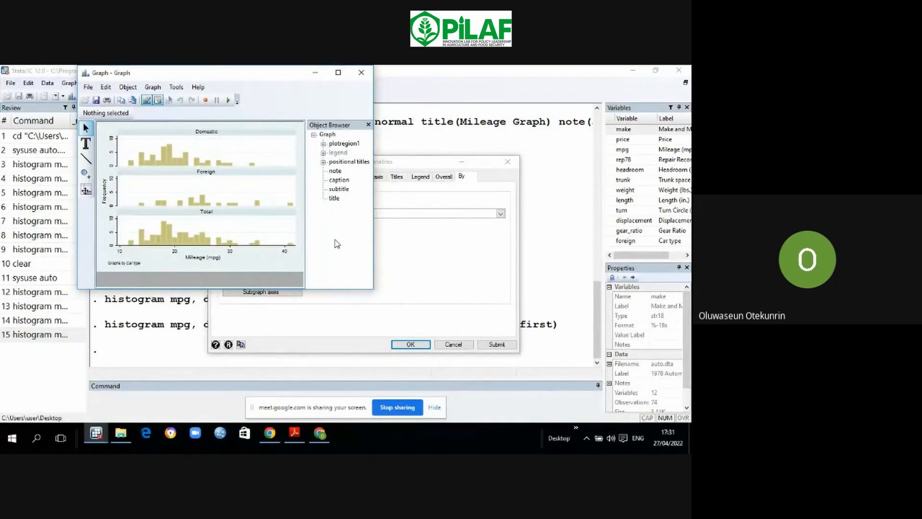
click(111, 160)
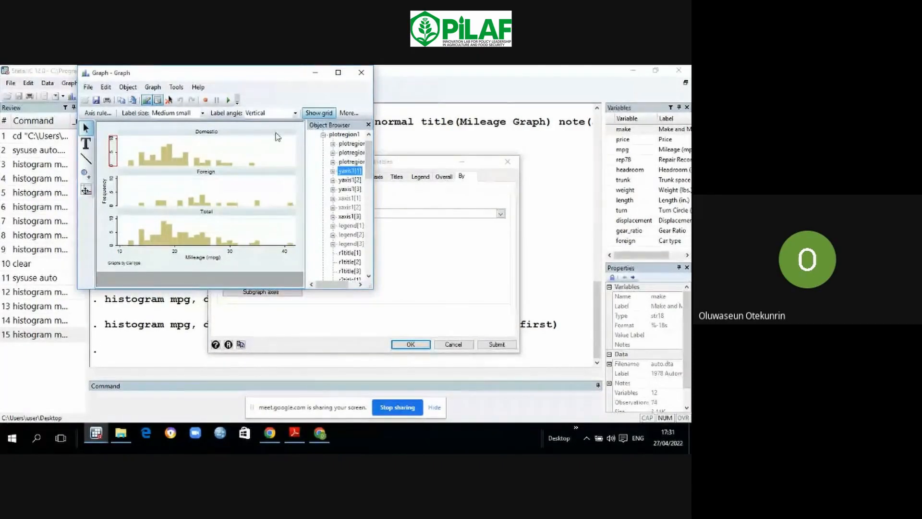
click(295, 113)
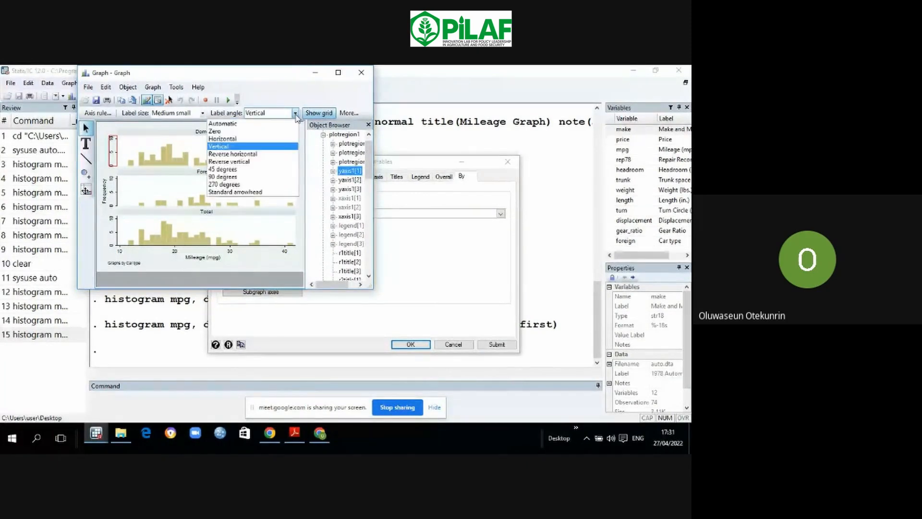
click(255, 137)
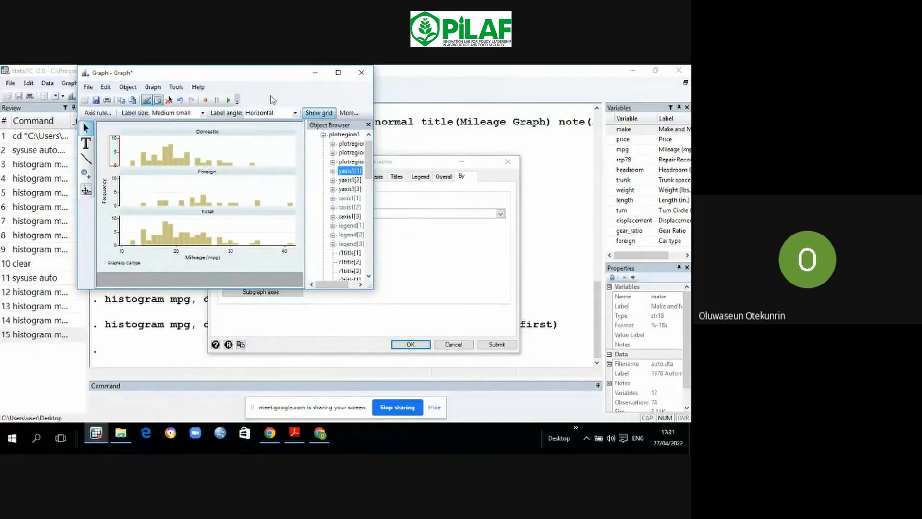
click(314, 74)
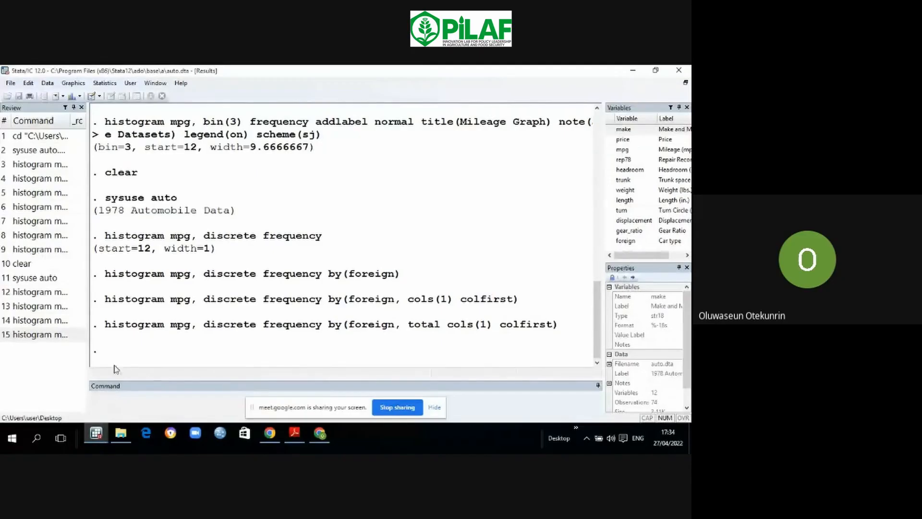
Step: Close the edited histogram graph without saving its changes
click(99, 432)
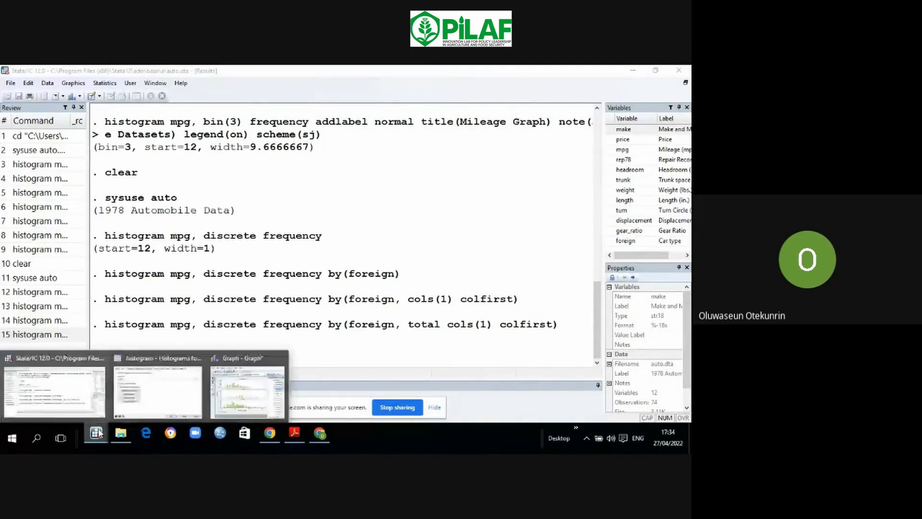
mouse_move(250, 379)
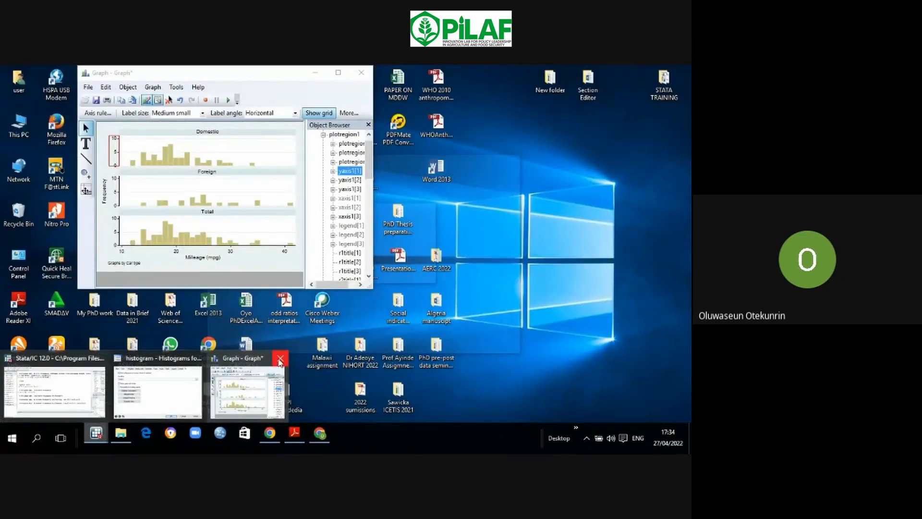
click(280, 360)
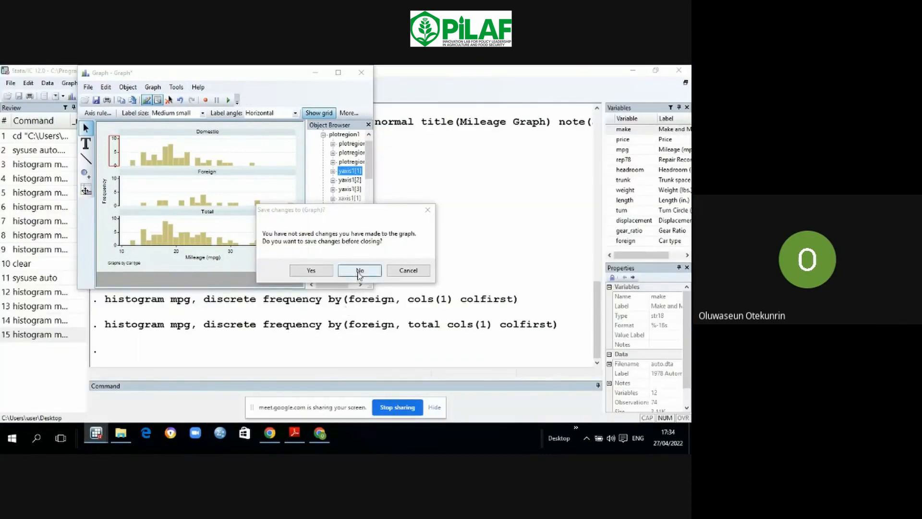
click(359, 270)
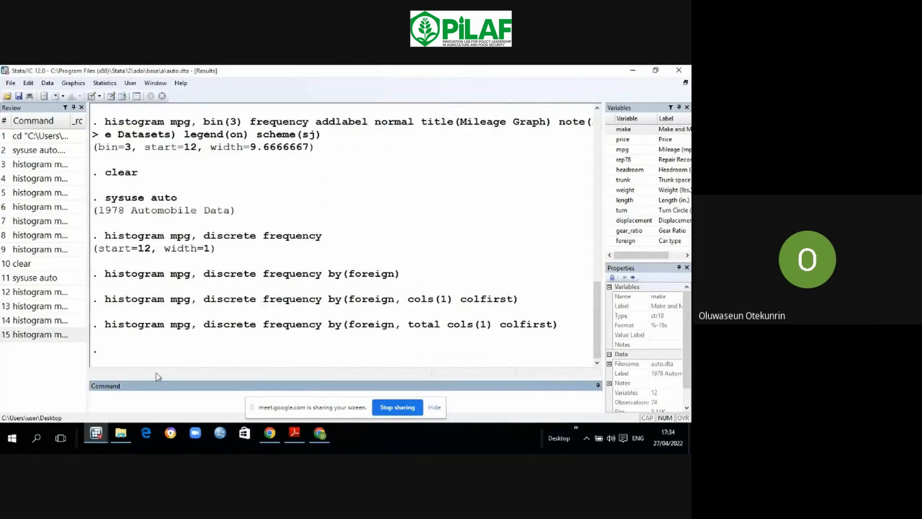
Step: Clear the data from memory and load the example dataset again with sysuse auto
text(clear)
key(Return)
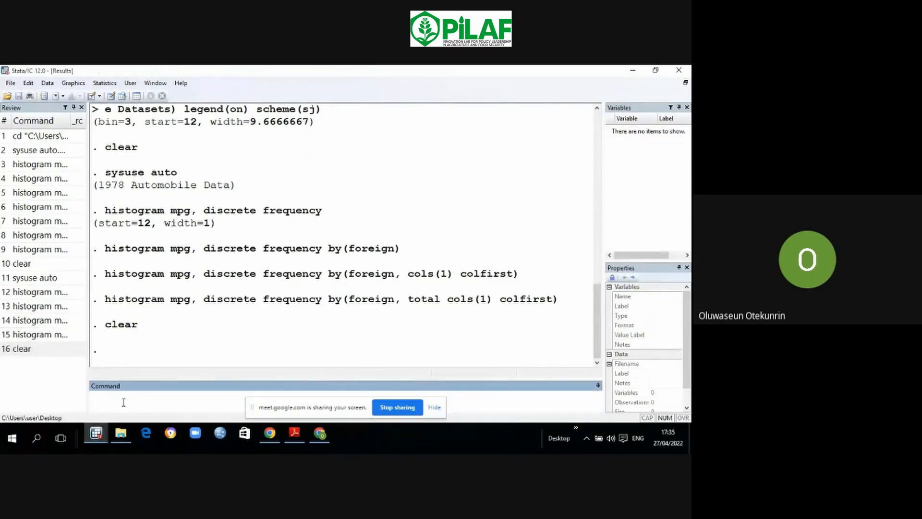
text(sysuse auto)
key(Return)
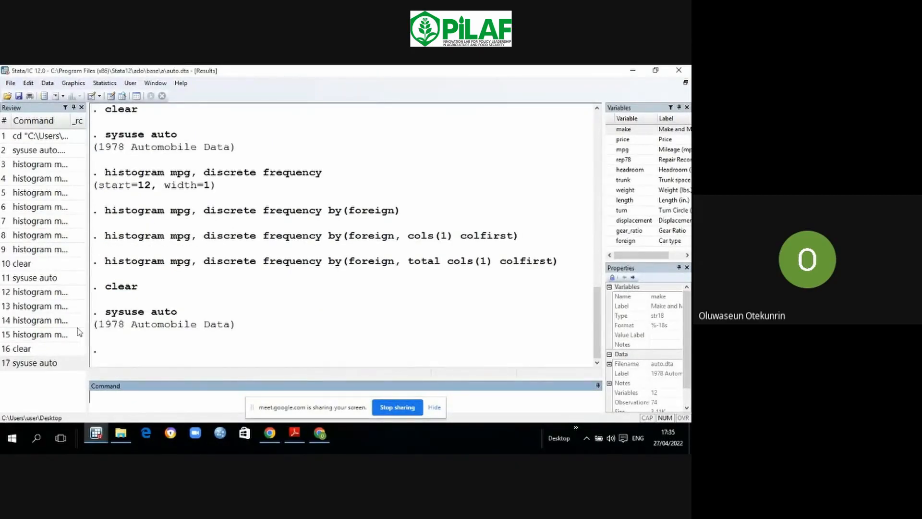
Step: Draw a vertical box plot of the variable mpg and put the resulting graph out of the way
click(74, 84)
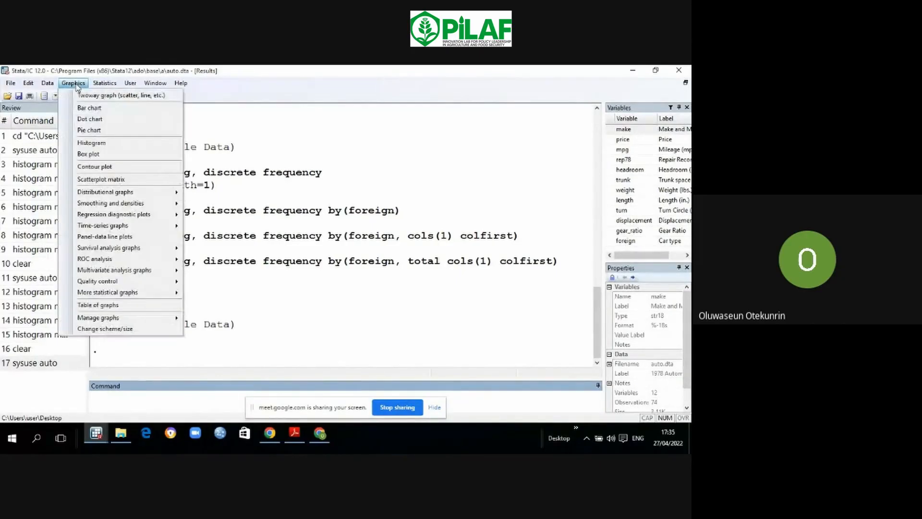
click(93, 154)
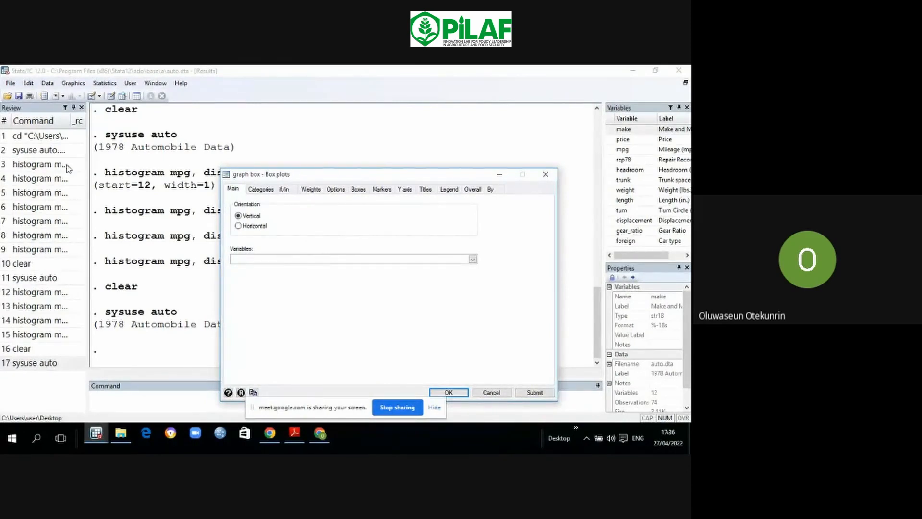
click(472, 258)
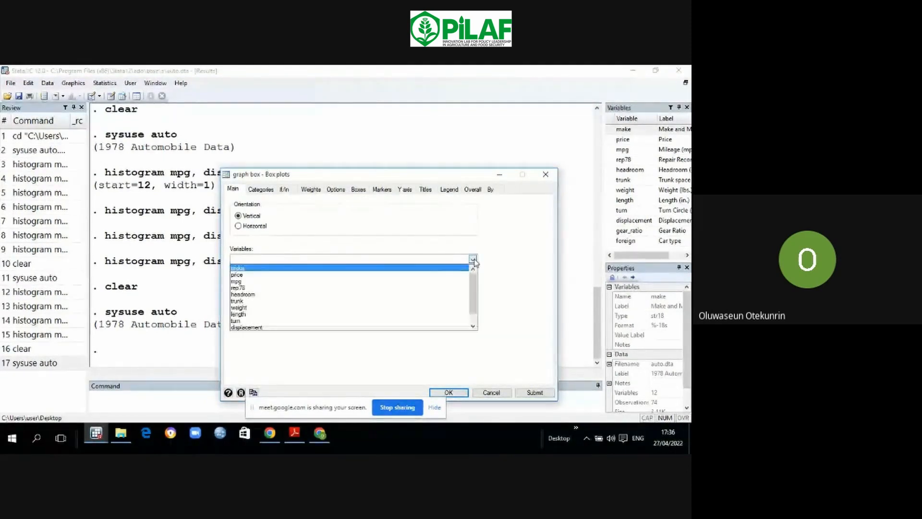
click(421, 285)
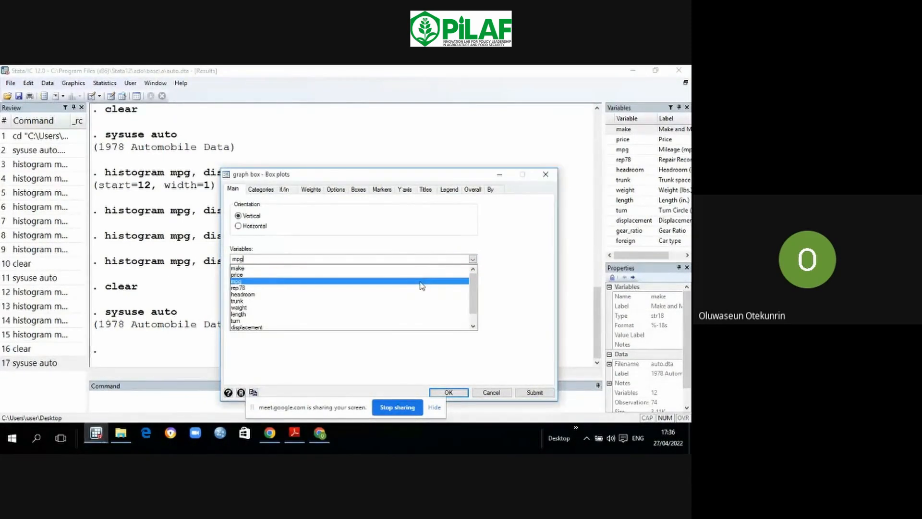
click(520, 290)
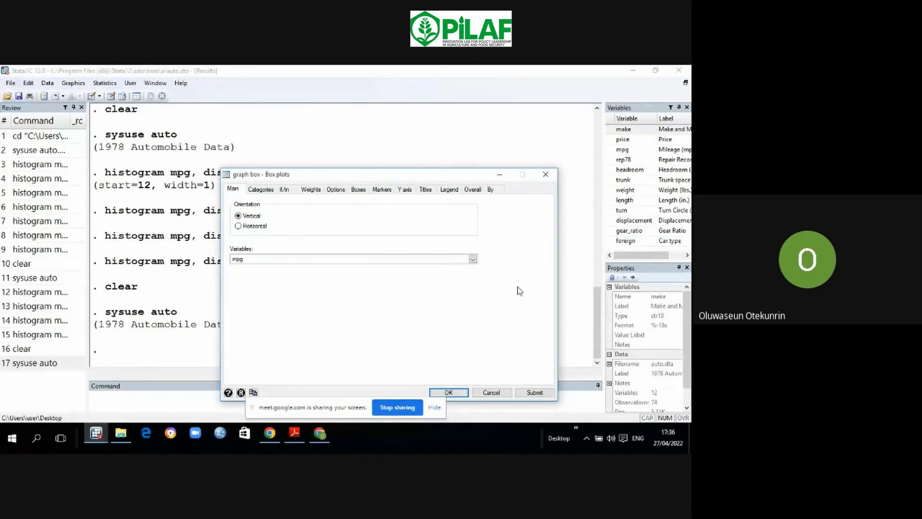
click(534, 394)
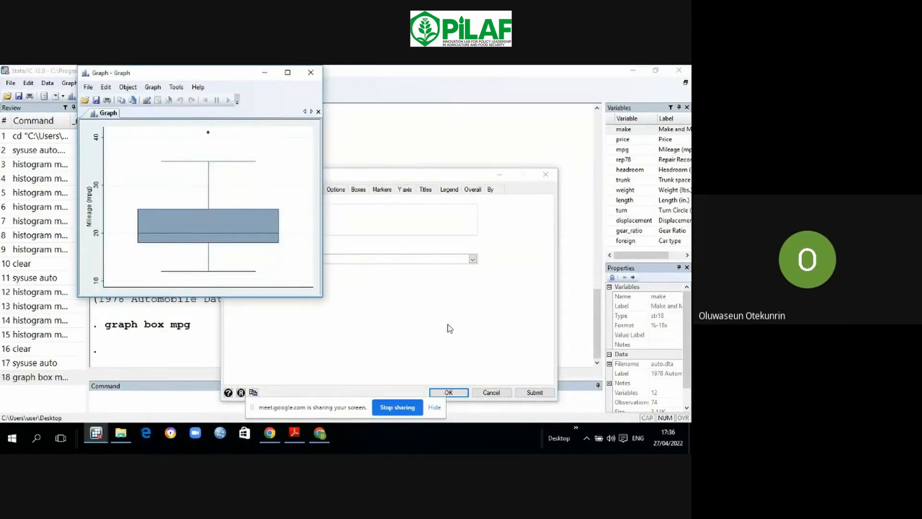
click(319, 322)
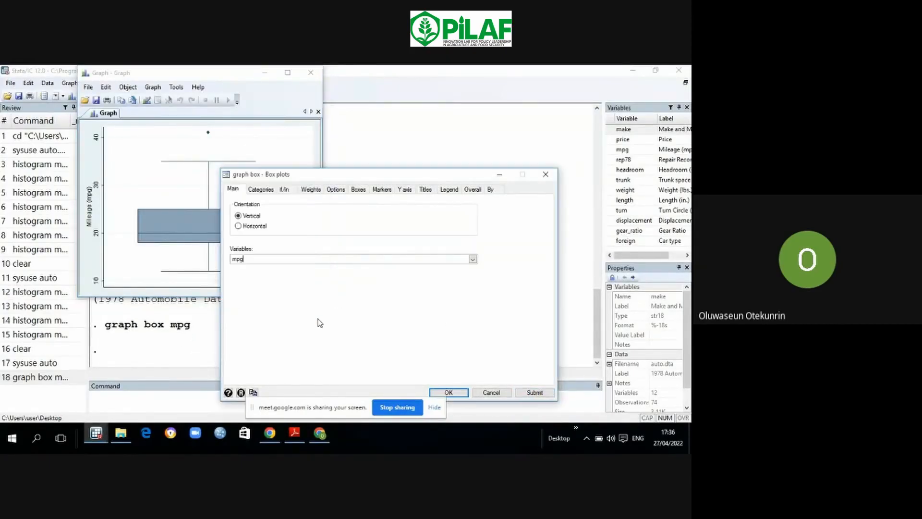
click(498, 175)
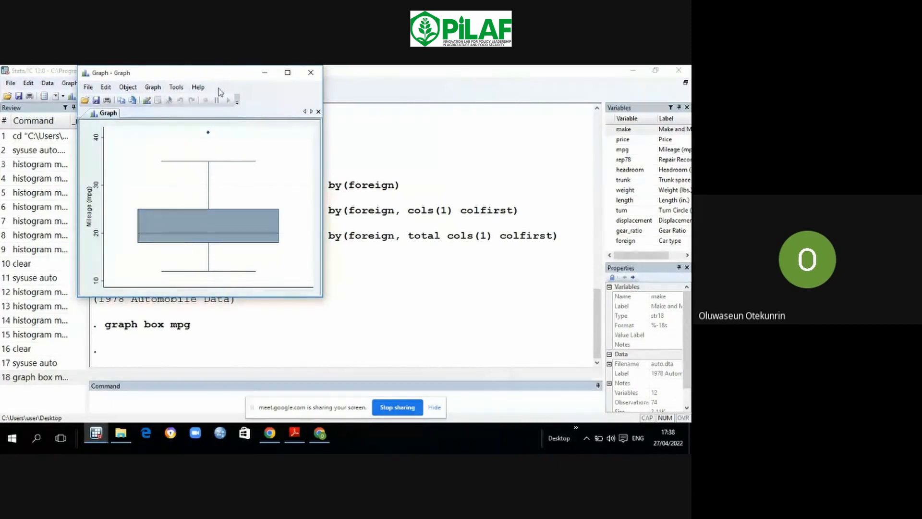
click(264, 73)
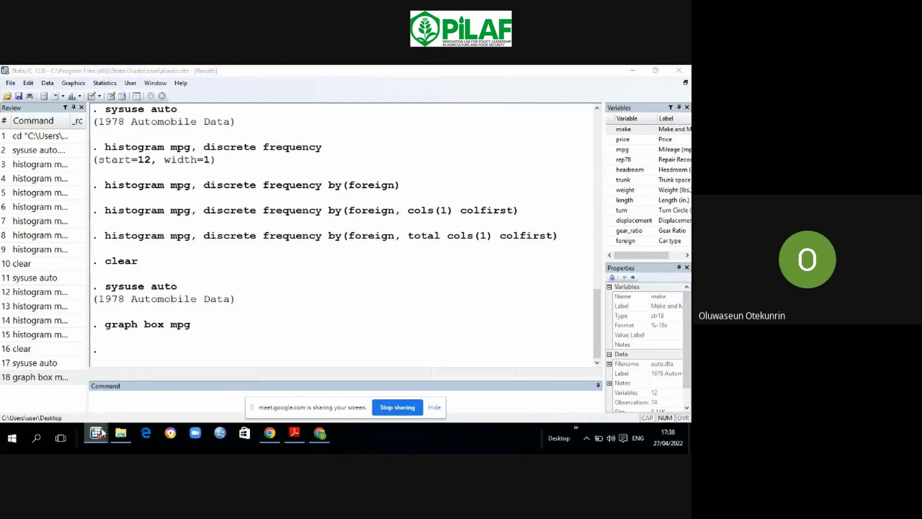
Step: Draw the mpg box plot with separate subgraphs for each unique value of the variable foreign
mouse_move(101, 433)
click(227, 403)
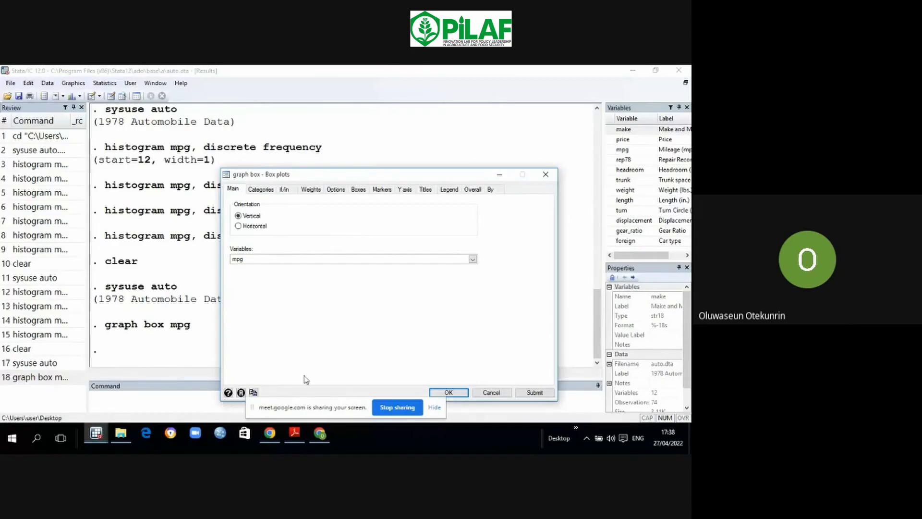
click(491, 190)
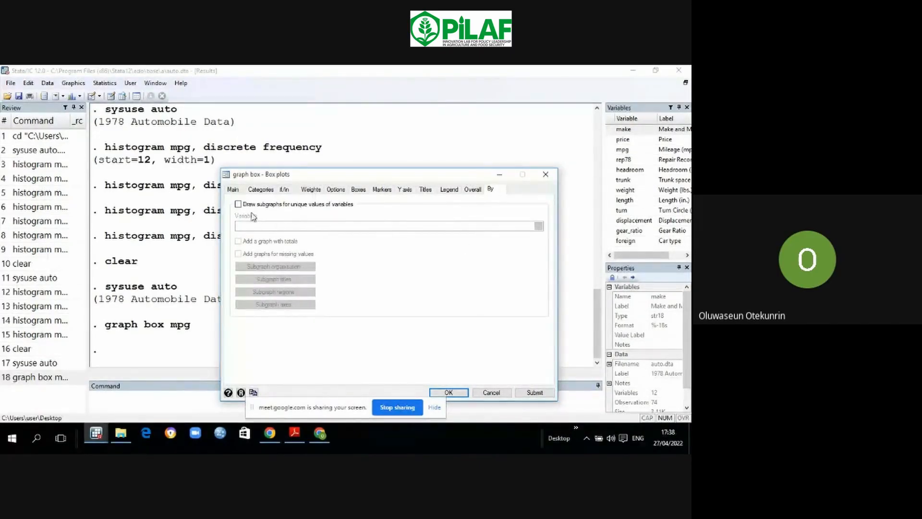
click(238, 205)
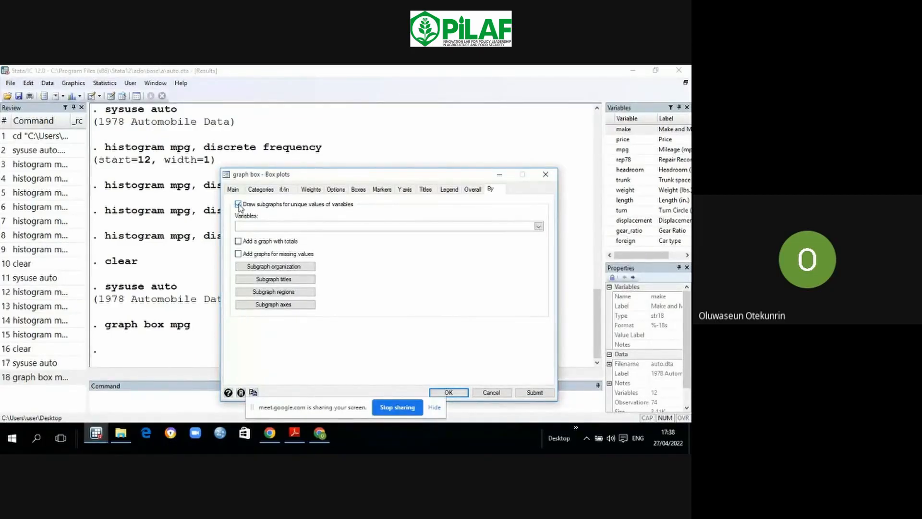
click(538, 226)
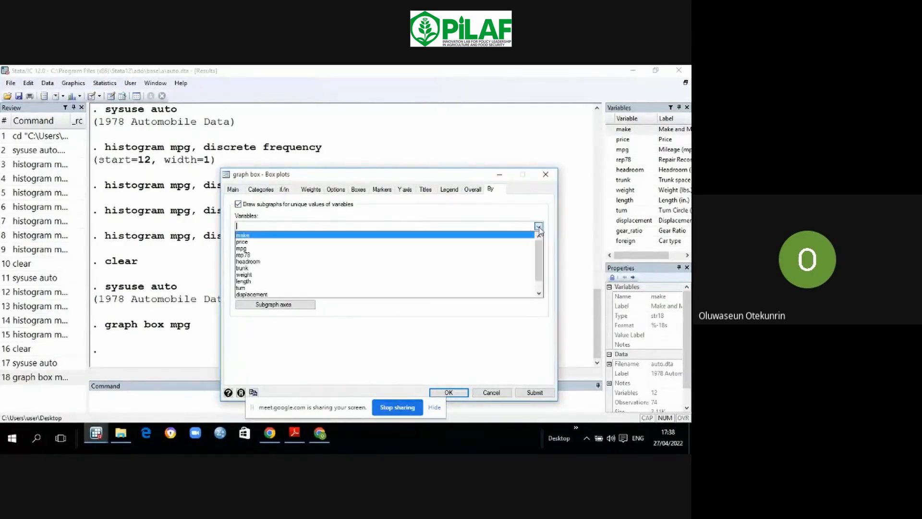
click(538, 294)
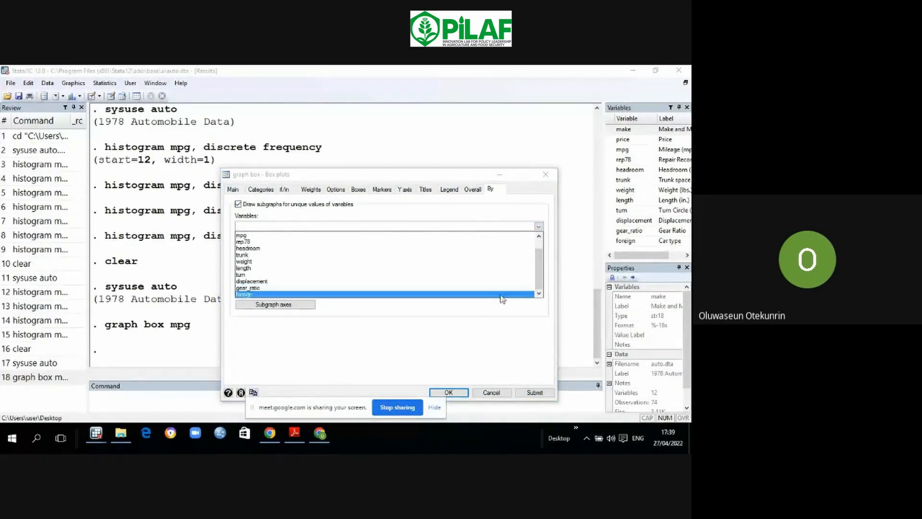
click(501, 294)
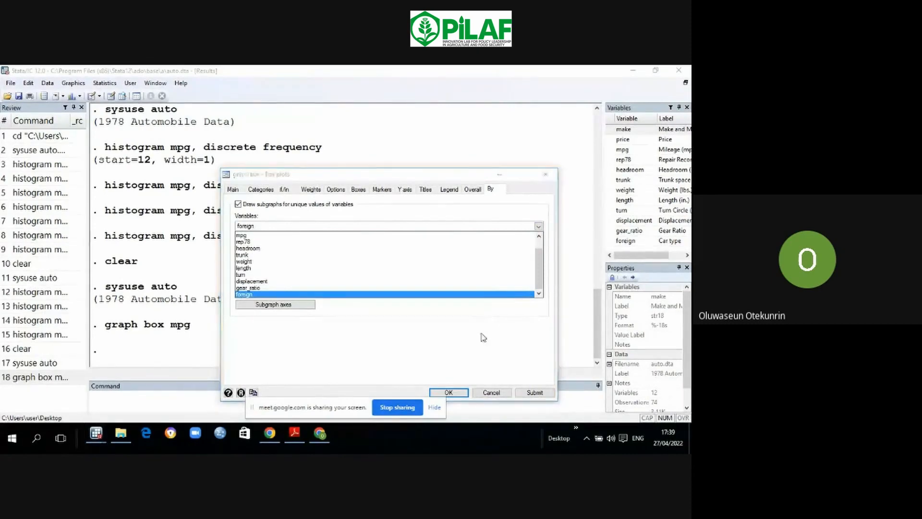
click(530, 395)
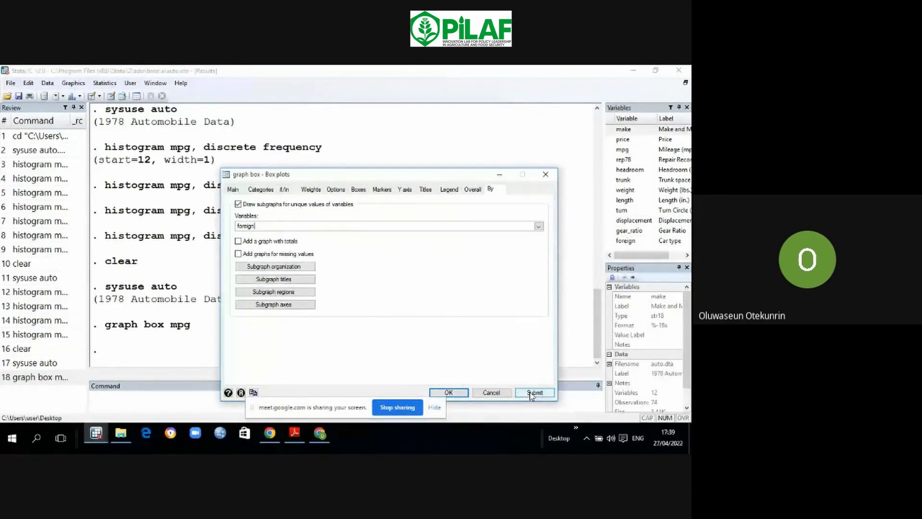
click(530, 394)
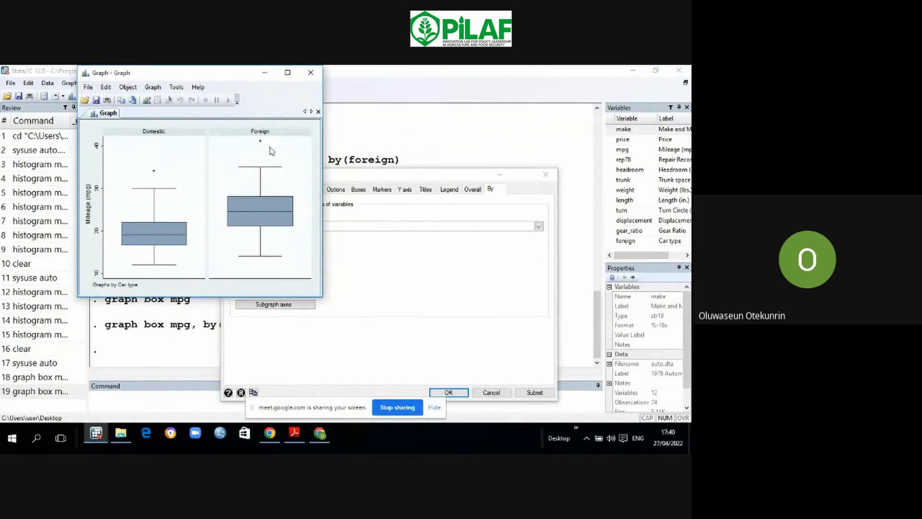
click(264, 74)
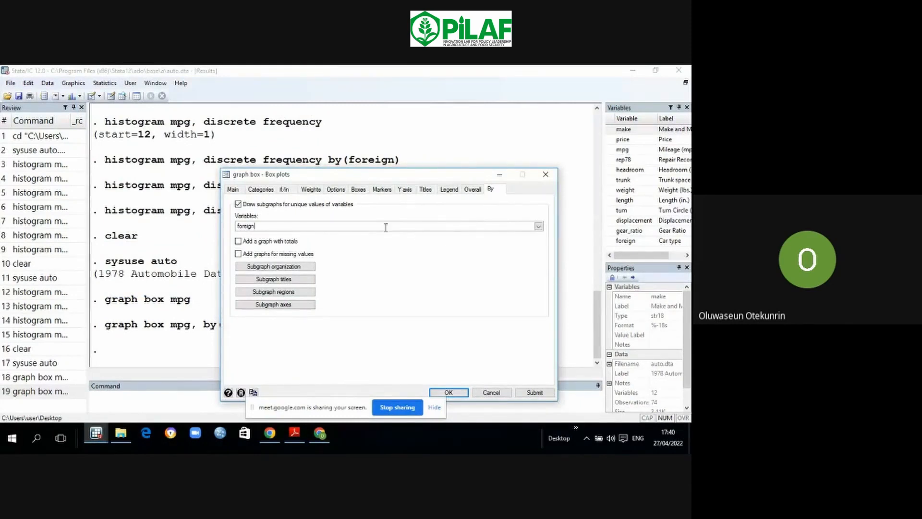
Step: Turn off the box plot's separate subgraphs for unique values of foreign and go to its category grouping settings
click(238, 204)
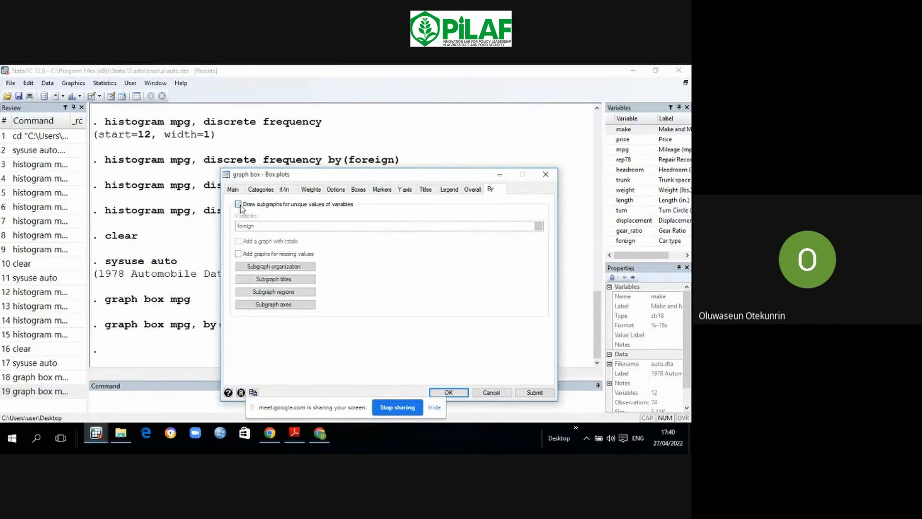
click(262, 190)
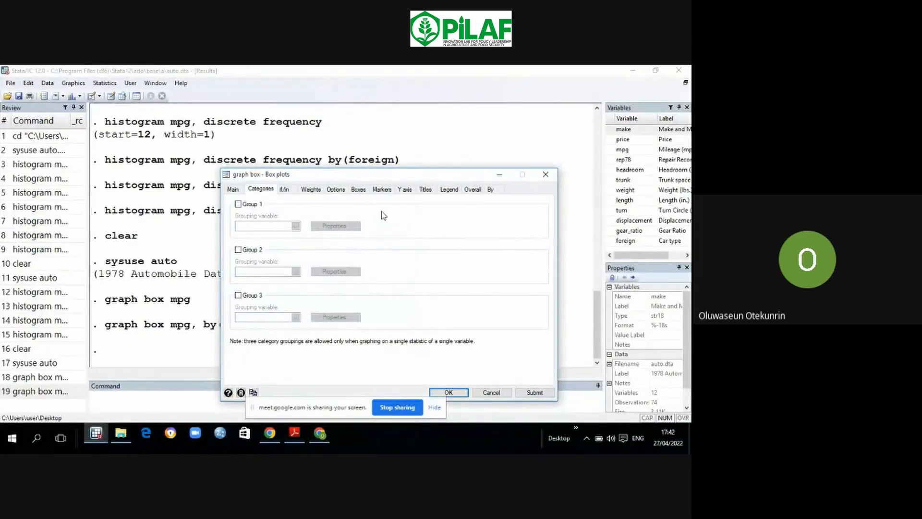
click(492, 190)
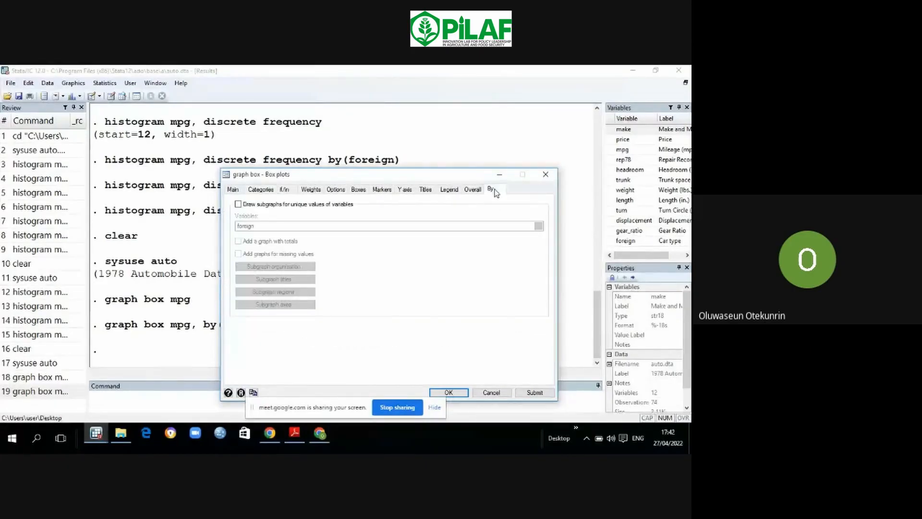
click(265, 190)
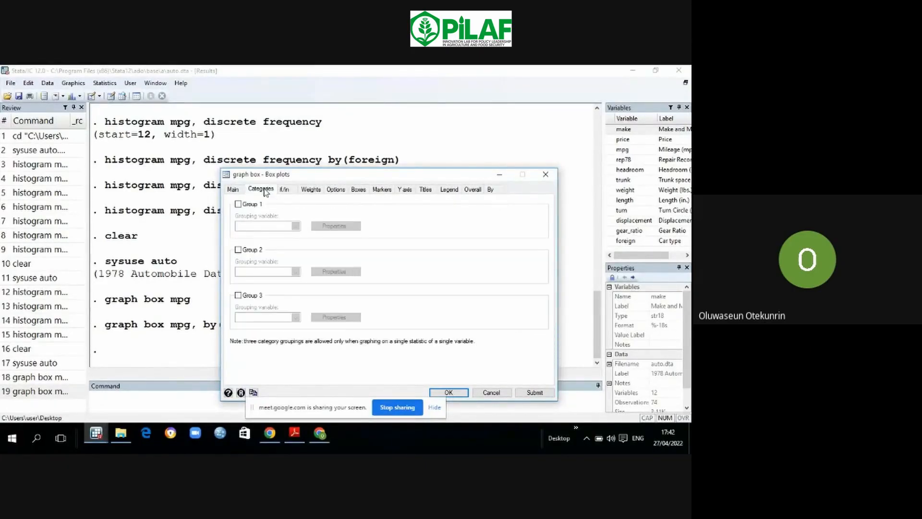
Step: Draw the mpg box plot with foreign as the Group 1 grouping variable, and leave the graph and the box plot dialog
click(237, 204)
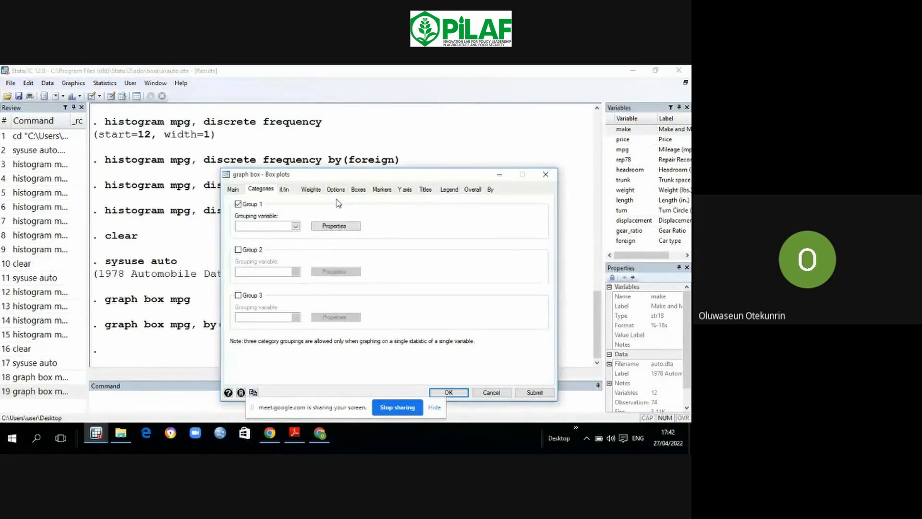
click(295, 226)
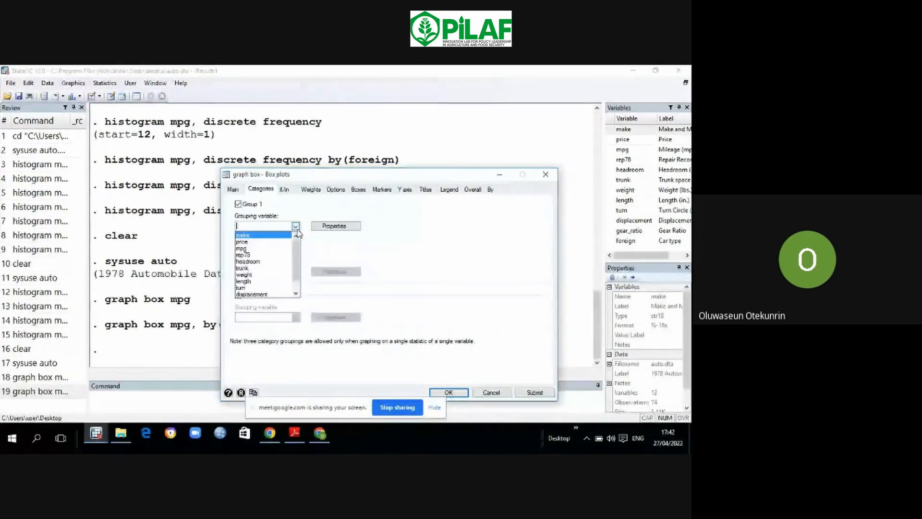
scroll(297, 292, down, 1)
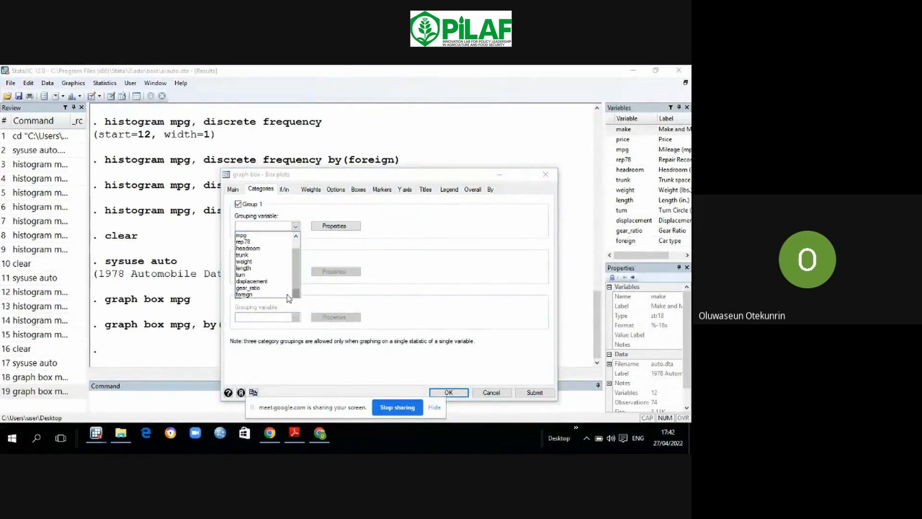
click(281, 295)
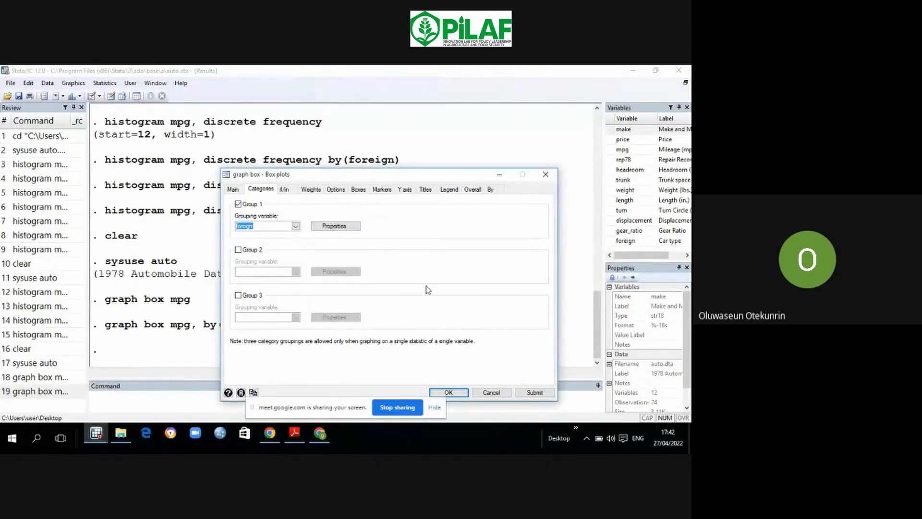
click(529, 392)
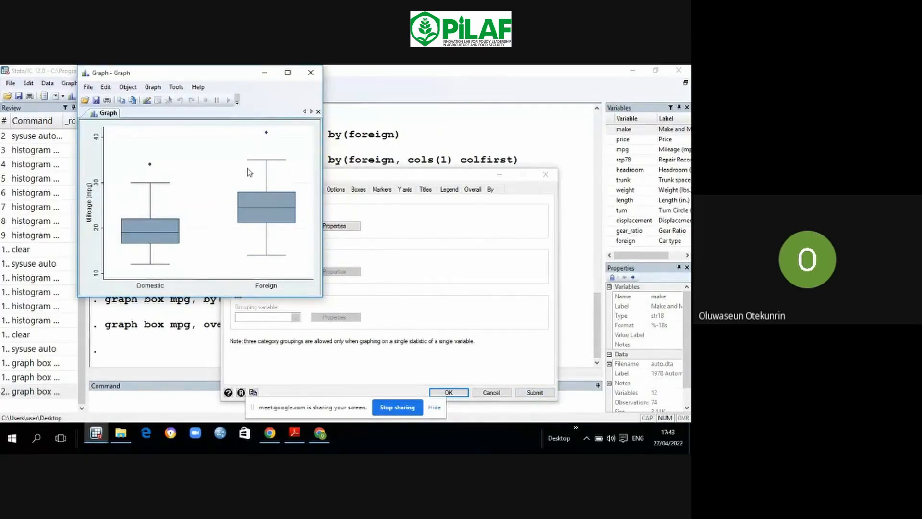
click(264, 72)
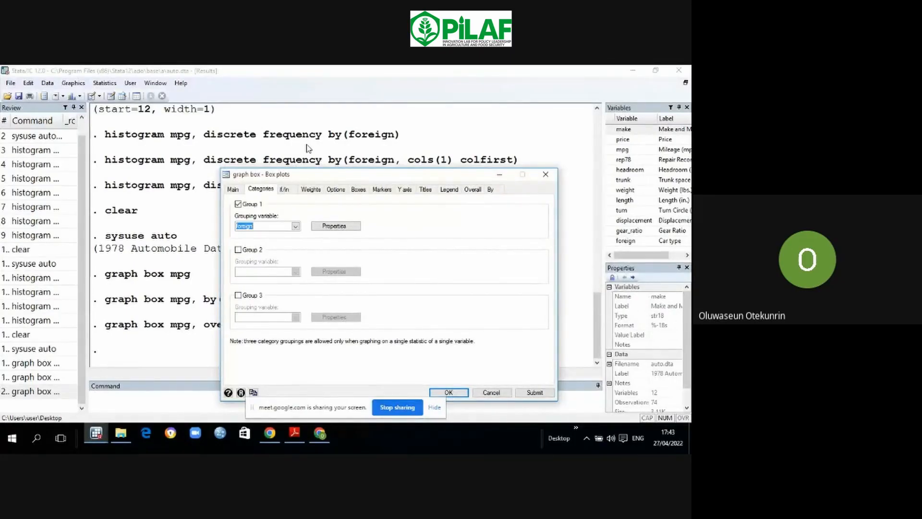
click(358, 191)
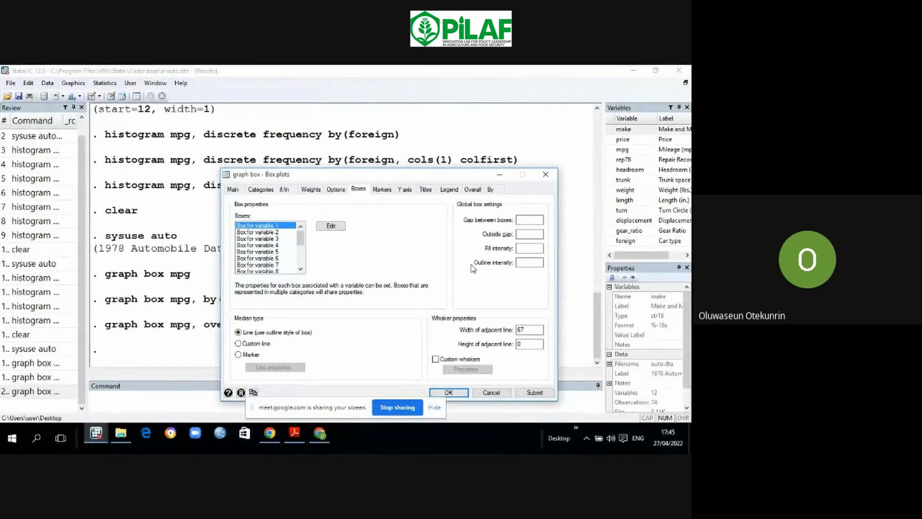
key(Escape)
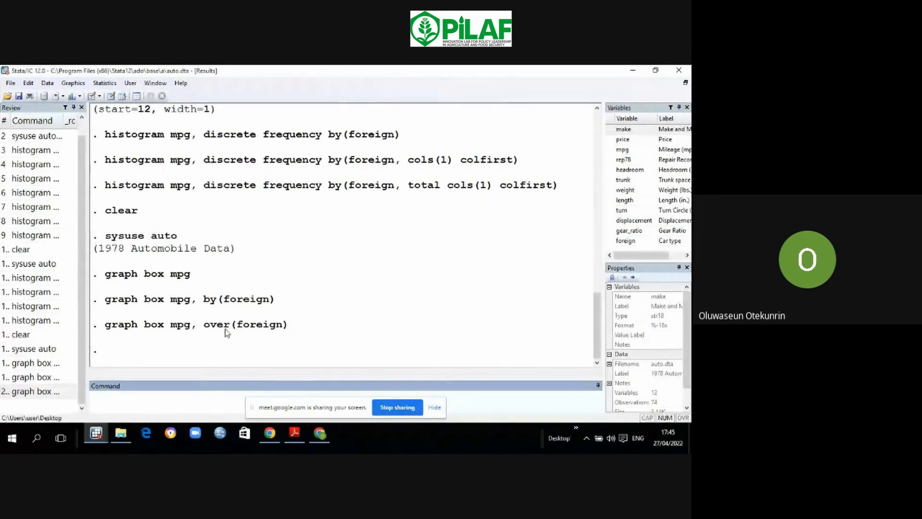
click(55, 366)
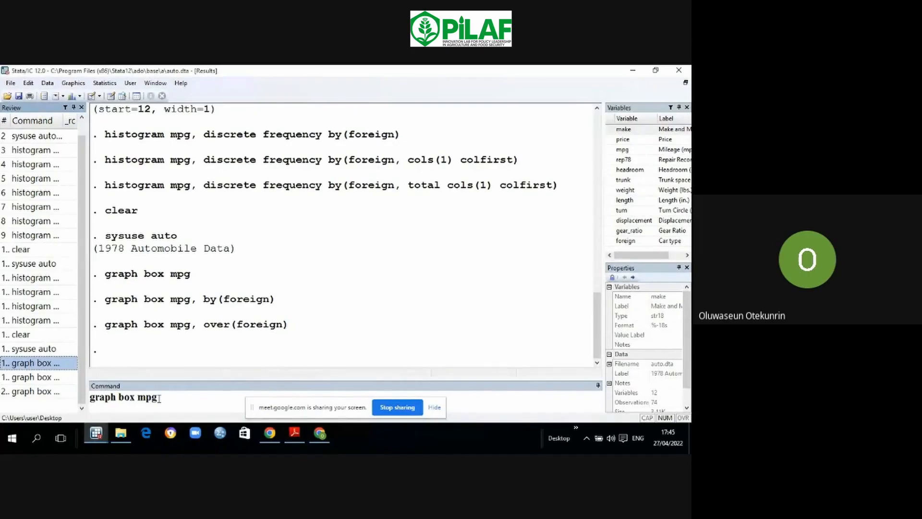
click(159, 398)
key(BackSpace)
key(BackSpace)
key(BackSpace)
key(BackSpace)
key(BackSpace)
key(BackSpace)
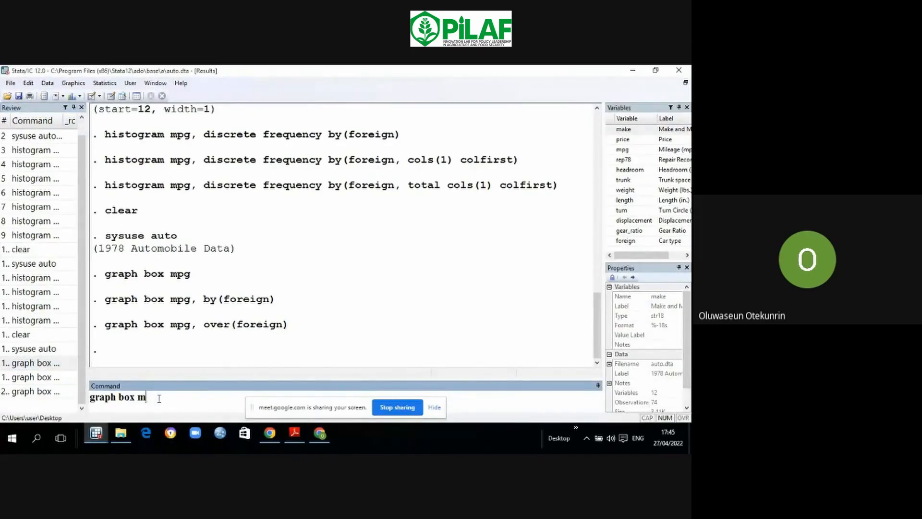
key(BackSpace)
key(BackSpace)
key(BackSpace)
key(BackSpace)
key(BackSpace)
key(BackSpace)
key(BackSpace)
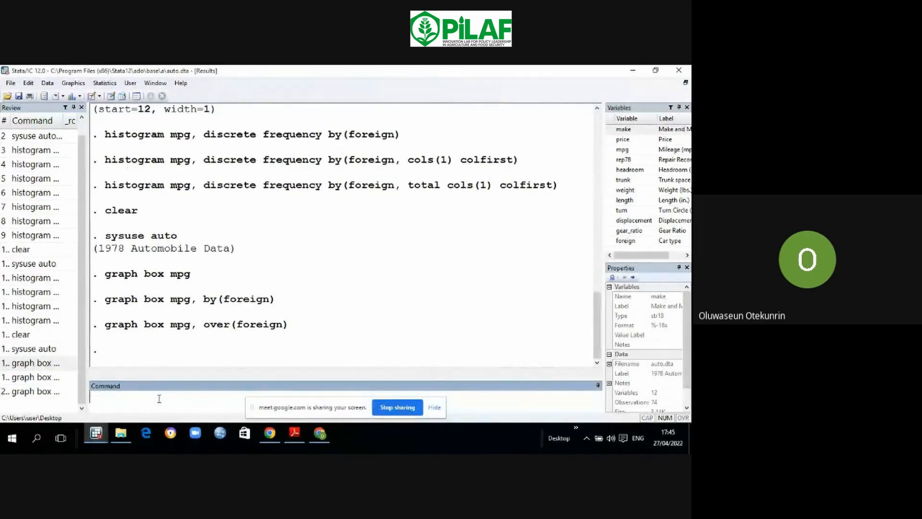
Step: Run graph box mpg, over(foreign) noout to leave out outside values, and bring the resulting graph back into view
click(54, 394)
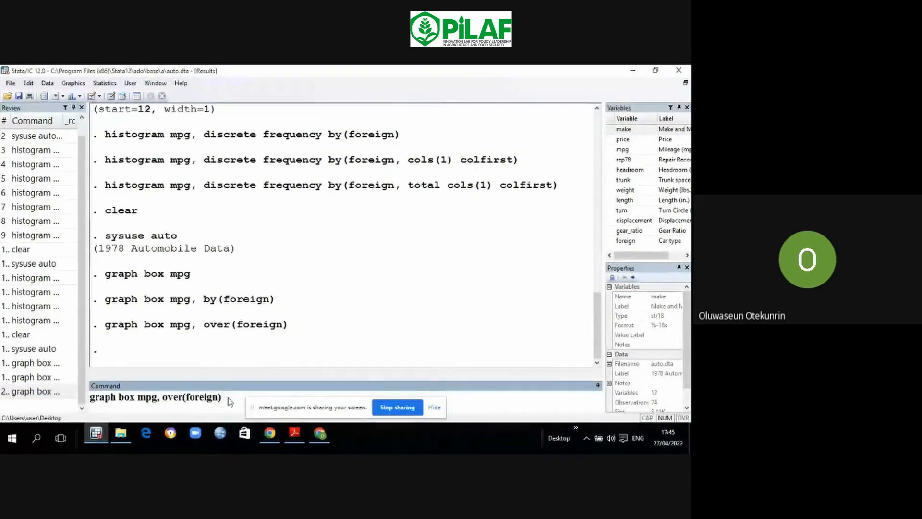
text(noout)
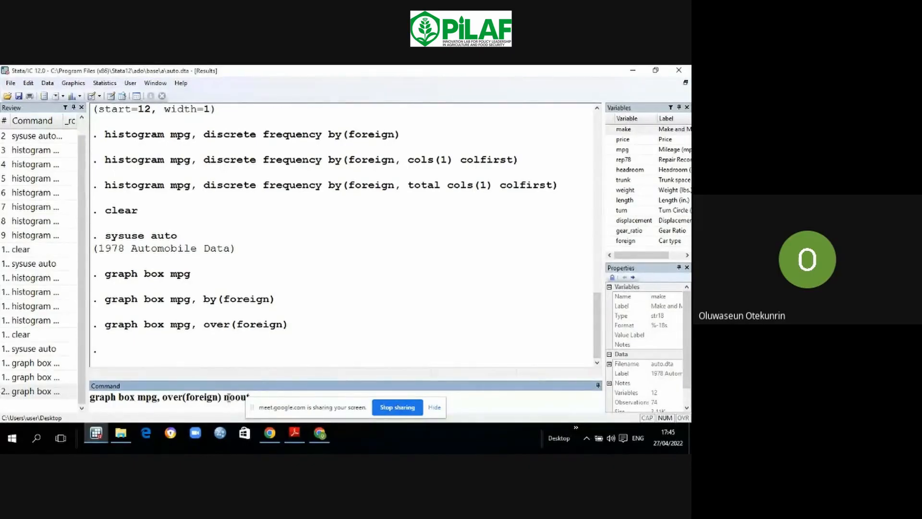
key(Return)
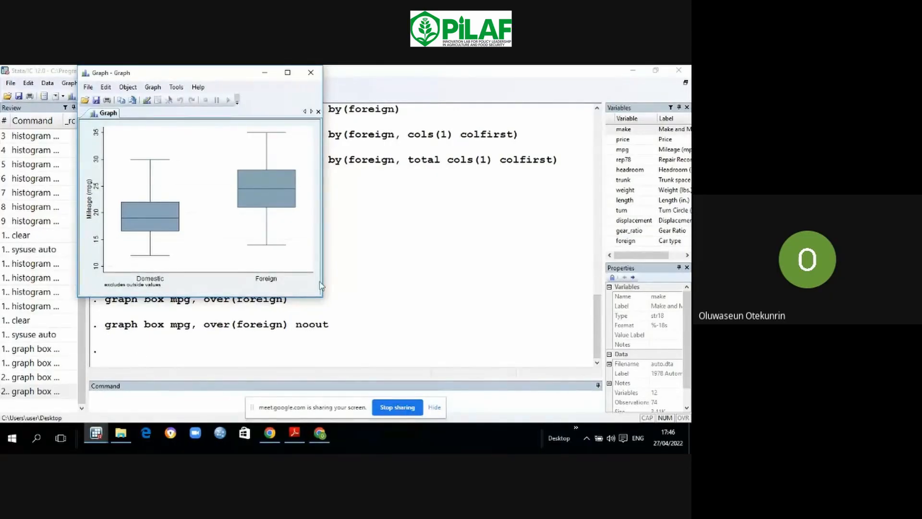
click(264, 72)
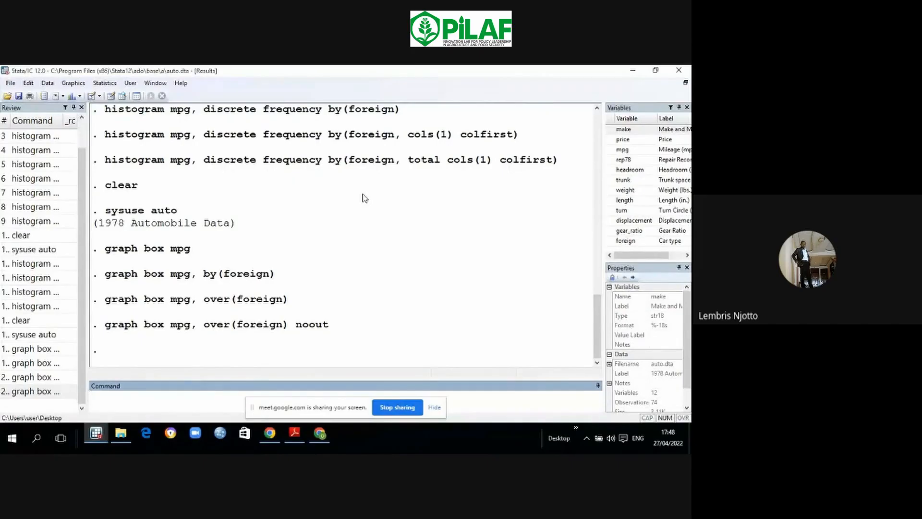
click(97, 434)
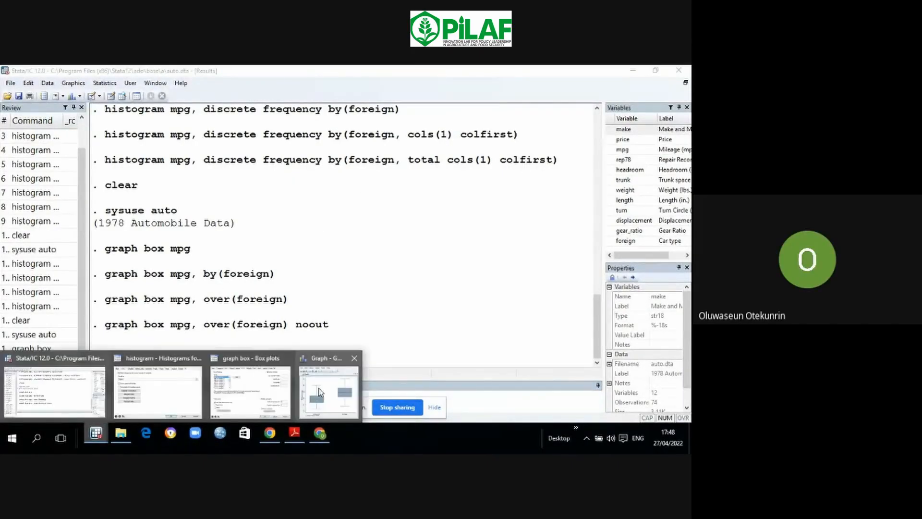
click(320, 391)
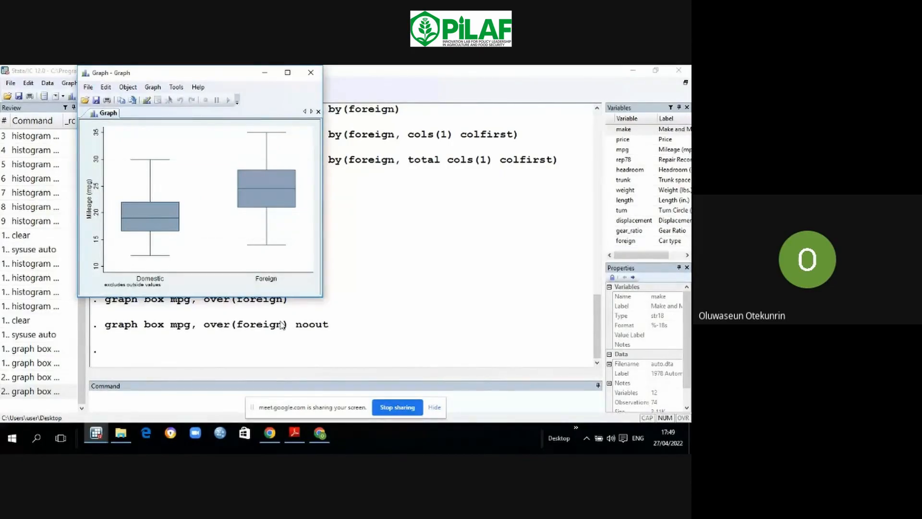
Step: Redraw the ungrouped box plot with graph box mpg, and clear the dataset from memory
click(48, 349)
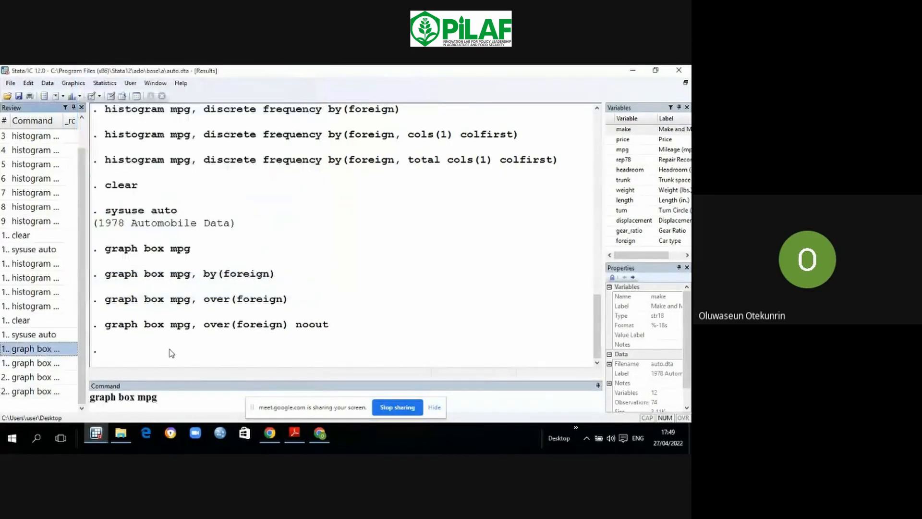
key(Return)
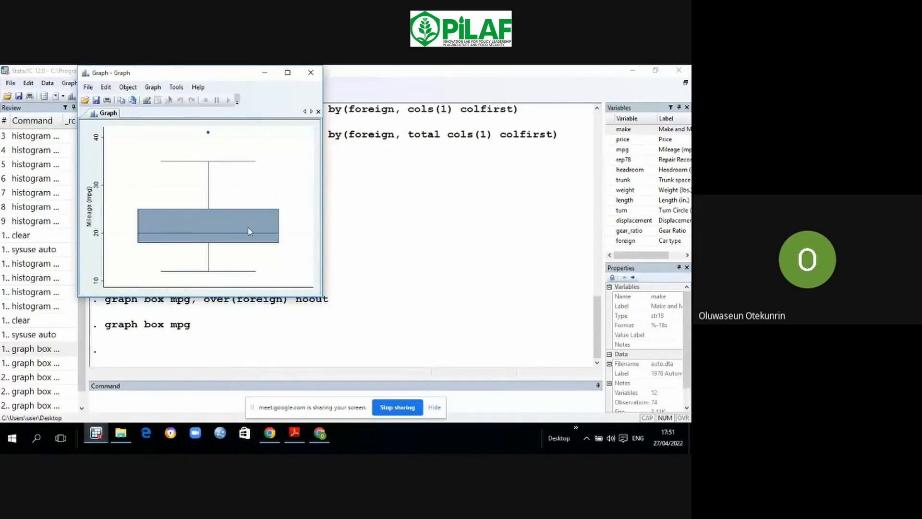
click(265, 78)
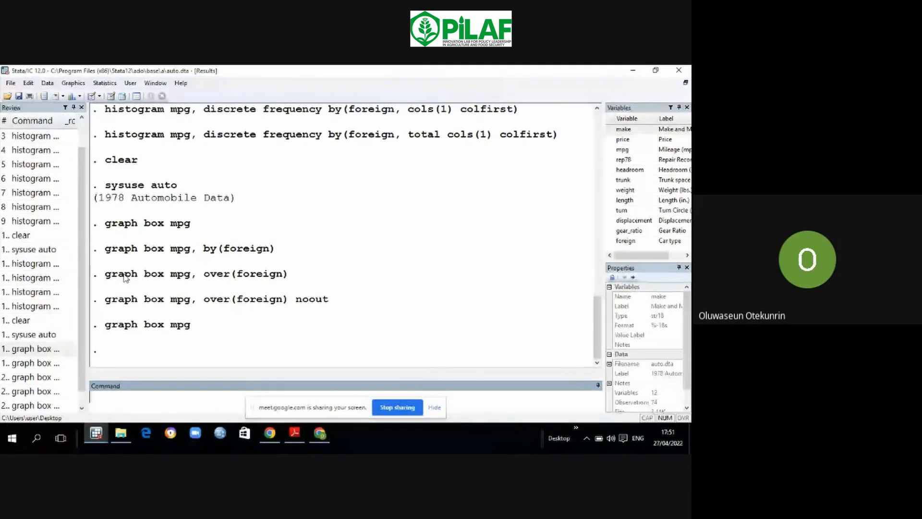
text(clear)
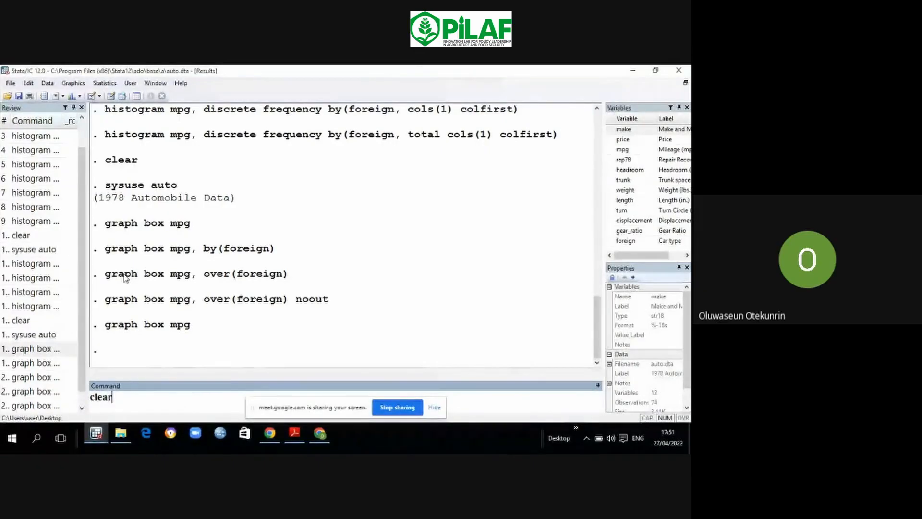
key(Return)
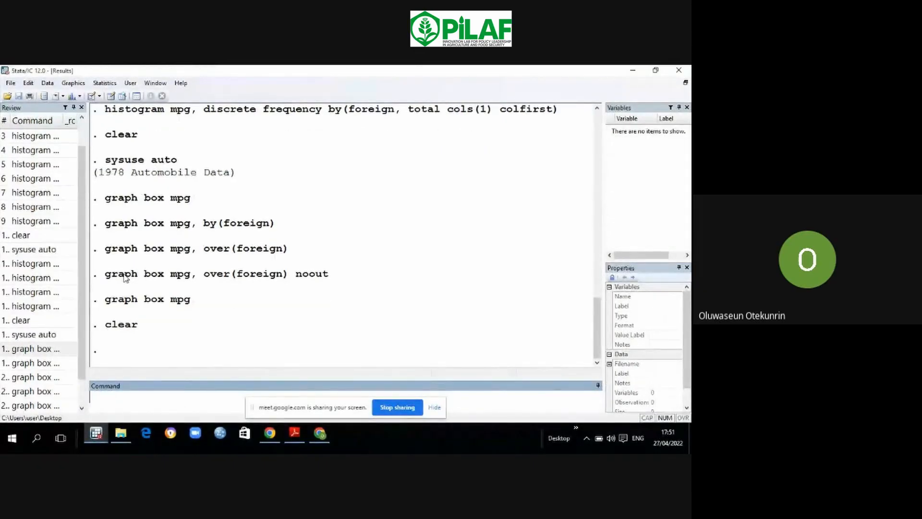
click(56, 253)
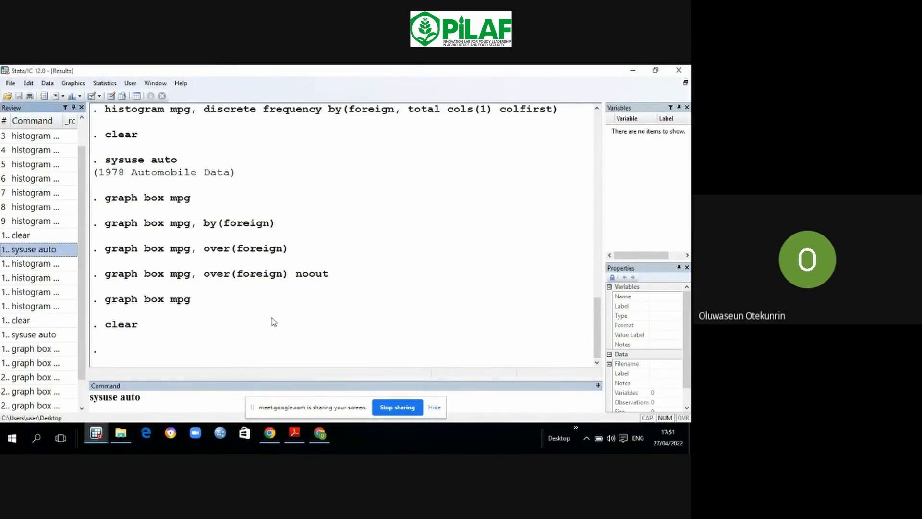
click(150, 400)
key(BackSpace)
key(BackSpace)
key(BackSpace)
key(BackSpace)
key(BackSpace)
key(BackSpace)
key(BackSpace)
key(BackSpace)
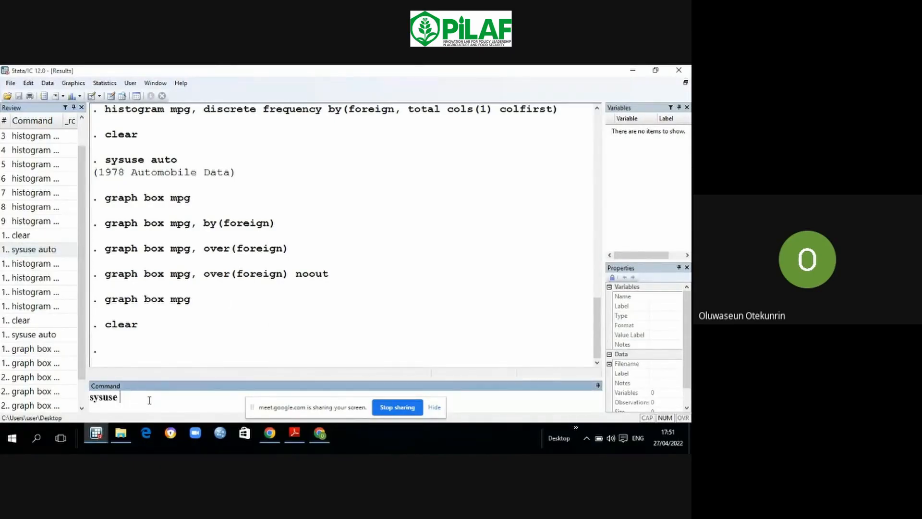
key(BackSpace)
key(BackSpace)
key(BackSpace)
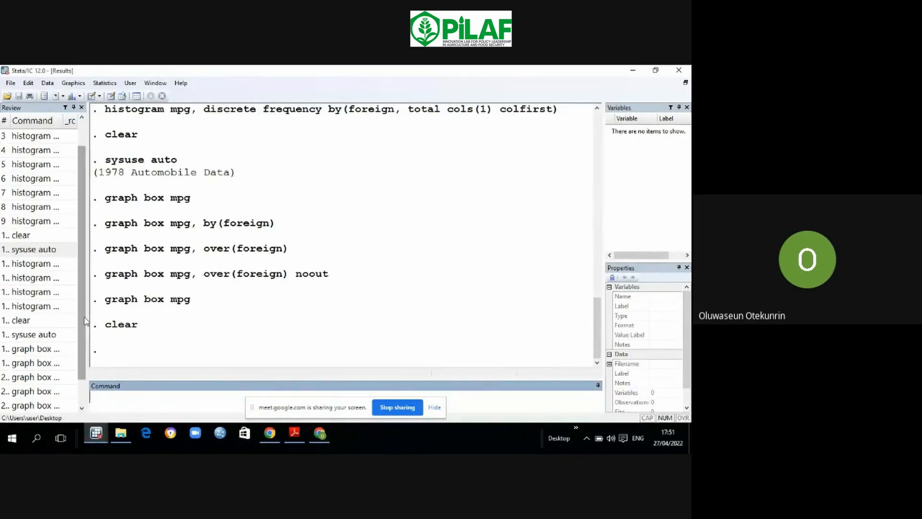
click(11, 83)
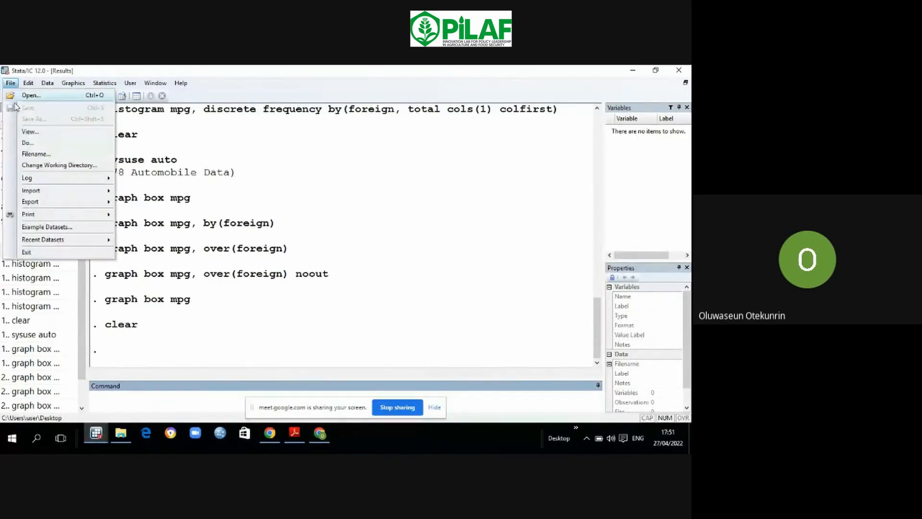
click(26, 226)
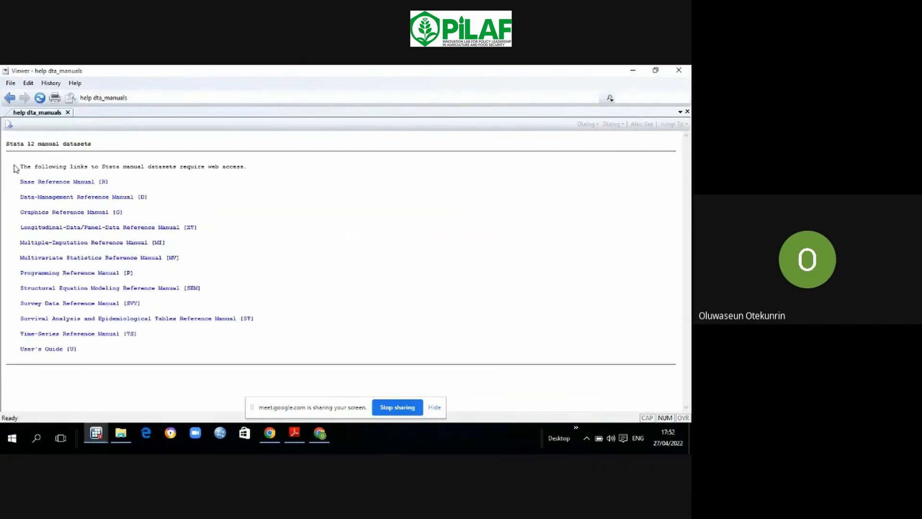
click(10, 83)
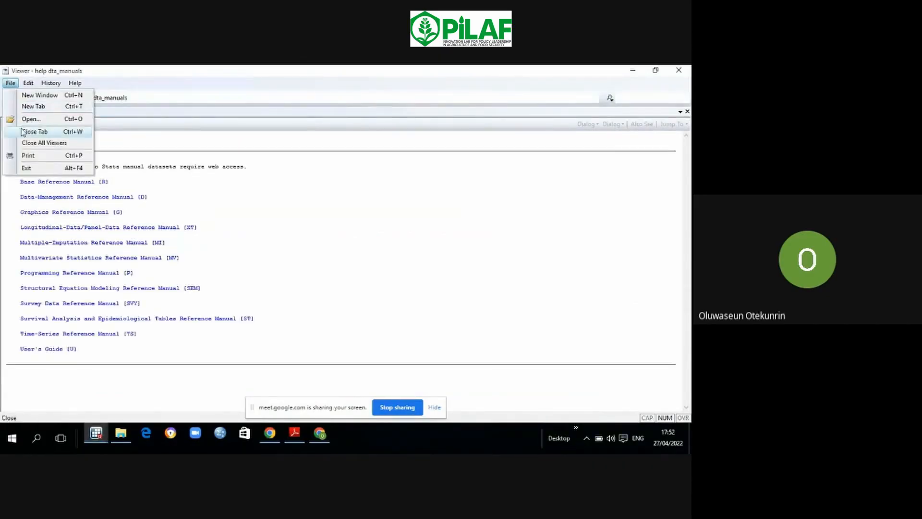
click(11, 83)
click(11, 84)
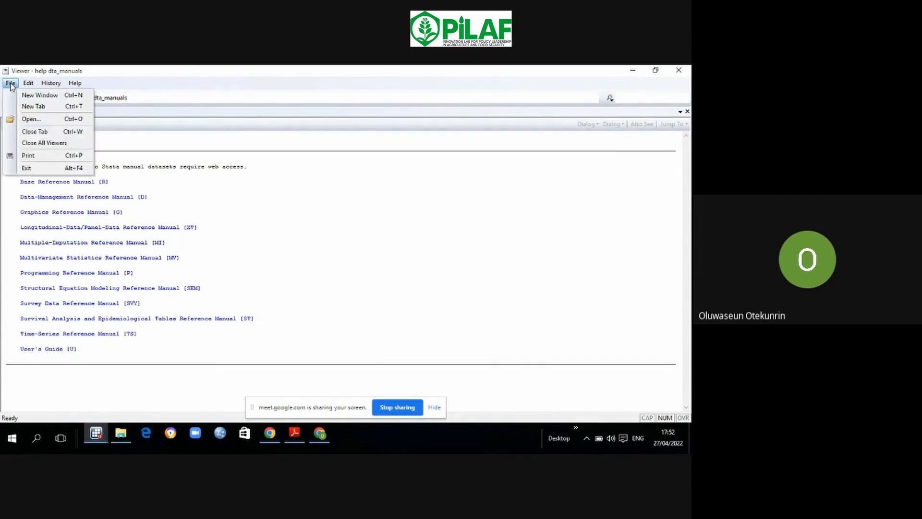
click(21, 168)
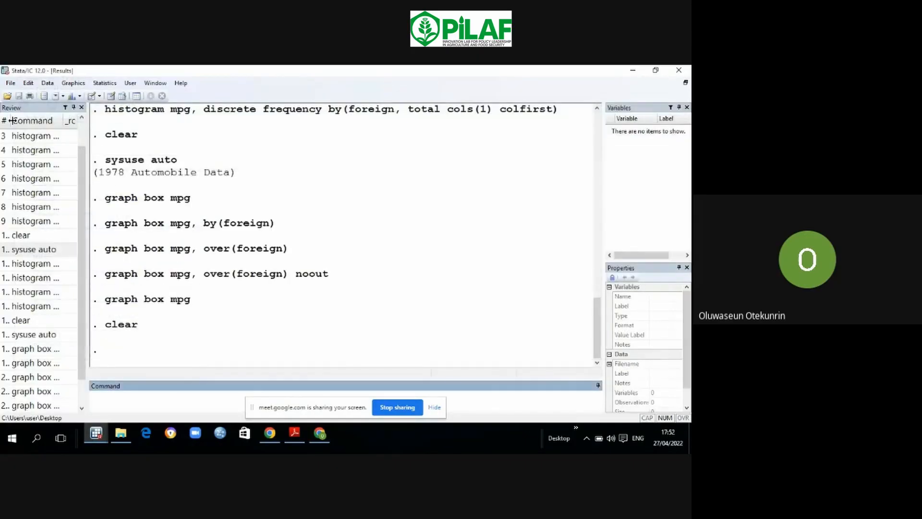
Step: Load nlsw88.dta from the example datasets installed with Stata and leave the dataset list
click(10, 83)
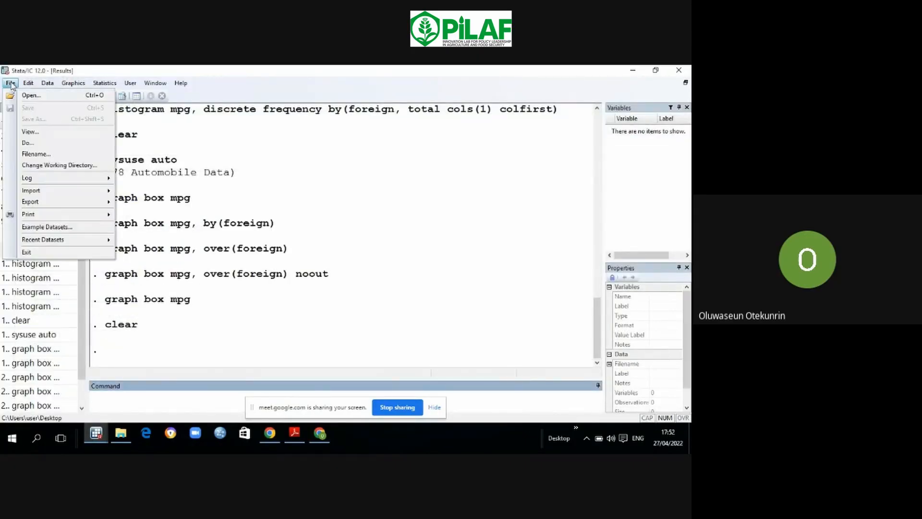
click(29, 227)
click(86, 198)
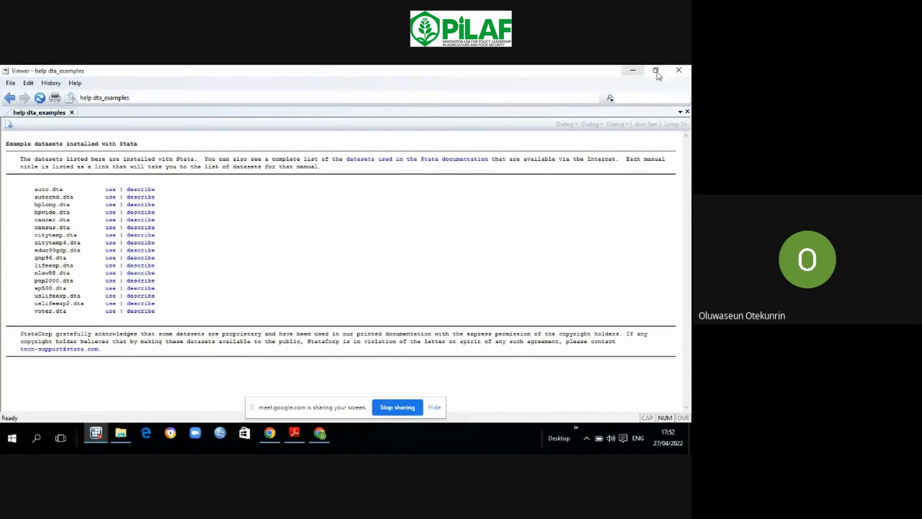
click(678, 71)
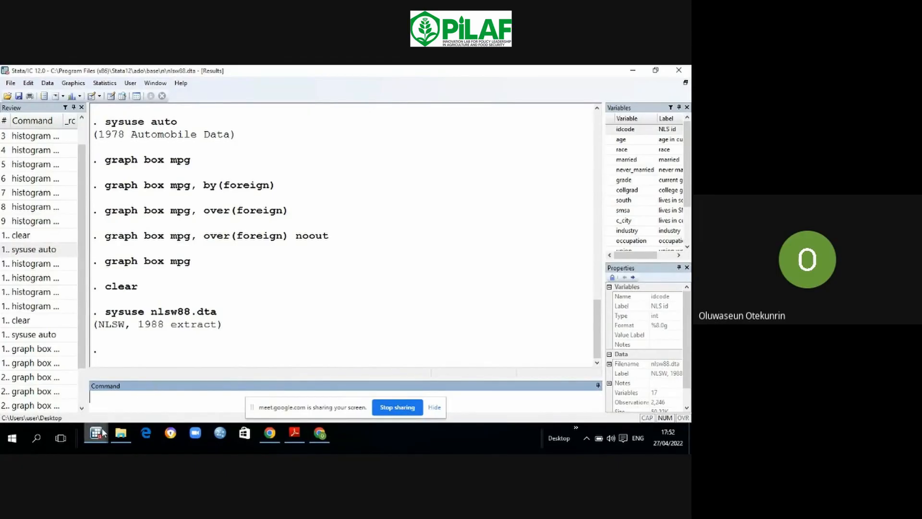
Step: Close the leftover histogram dialog, box plot dialog and graph window
mouse_move(96, 432)
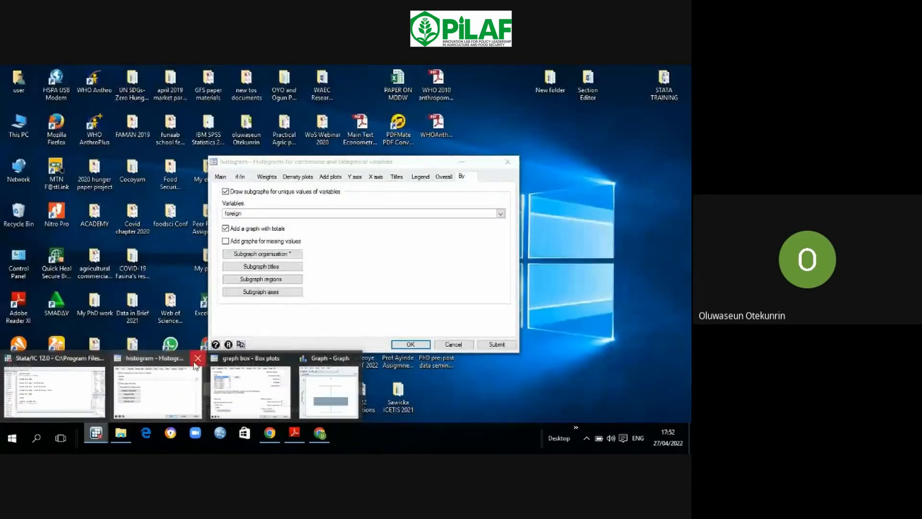
click(196, 359)
click(189, 359)
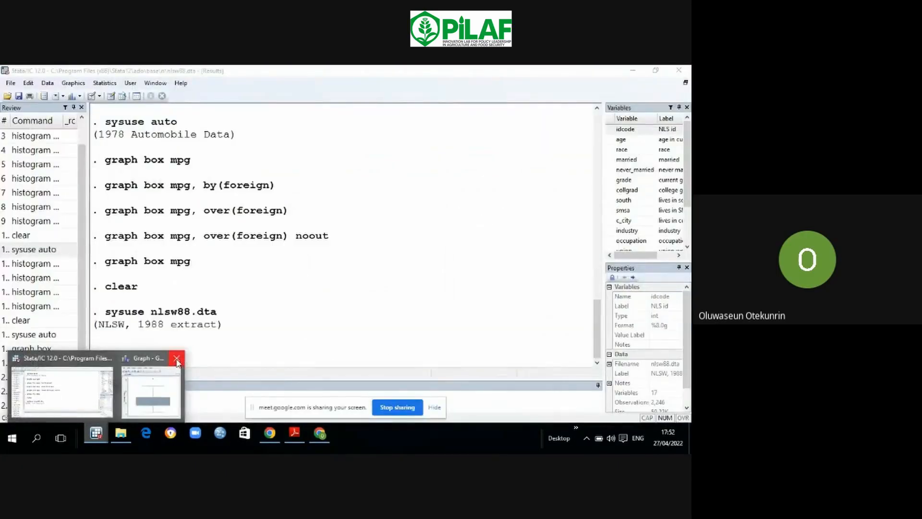
click(177, 360)
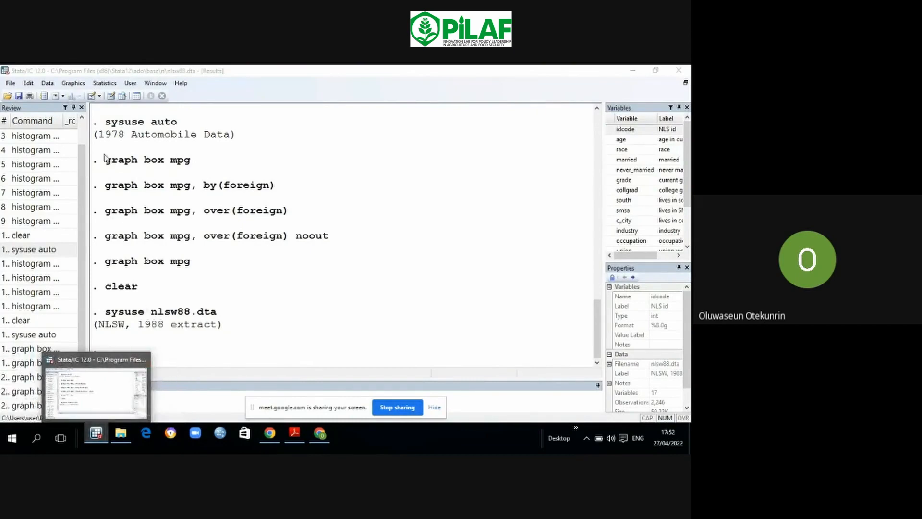
Step: Draw a vertical bar chart of the mean of wage and minimize the resulting graph
click(80, 84)
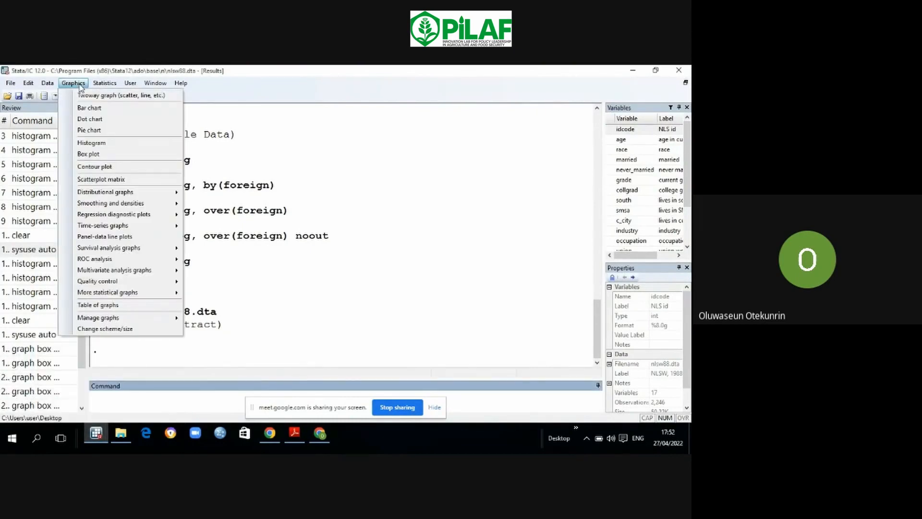
click(83, 107)
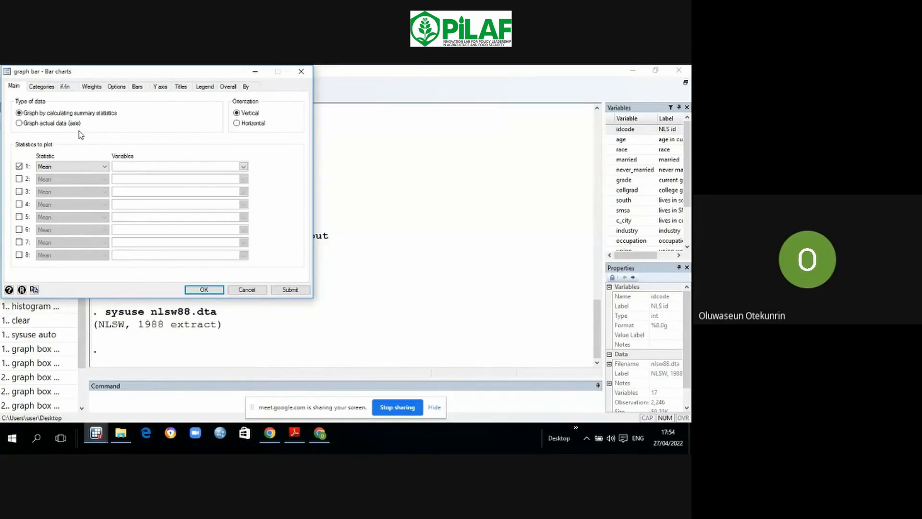
click(243, 166)
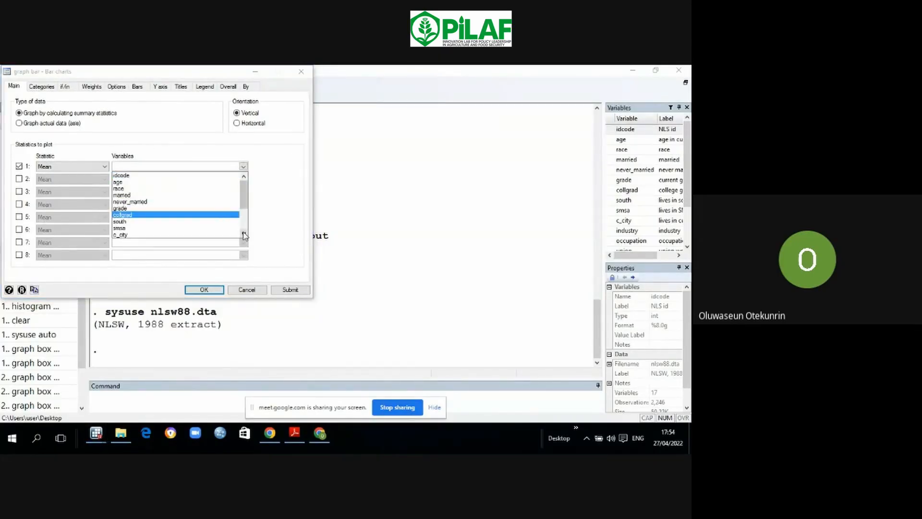
click(245, 235)
click(245, 234)
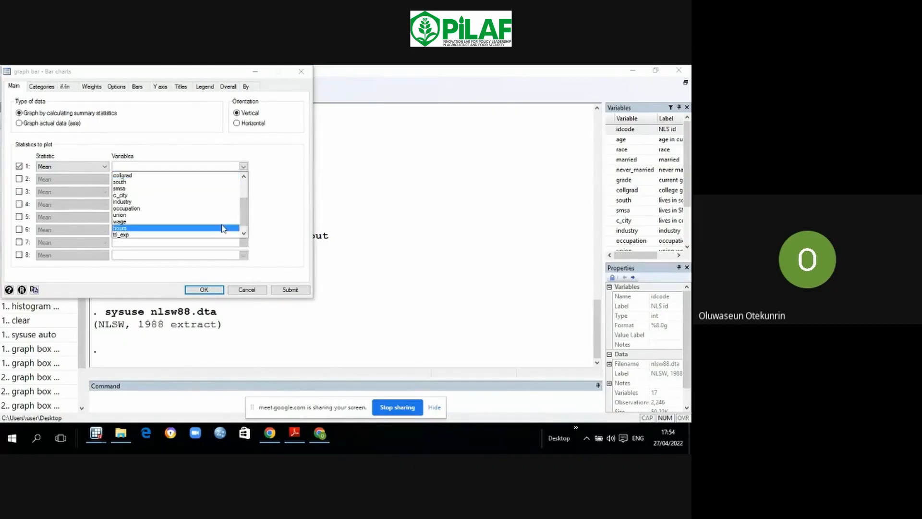
click(184, 221)
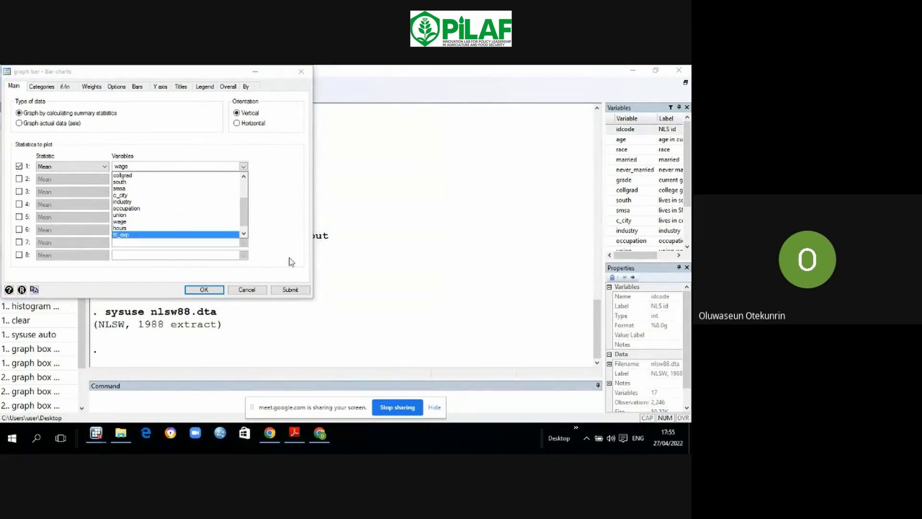
click(291, 291)
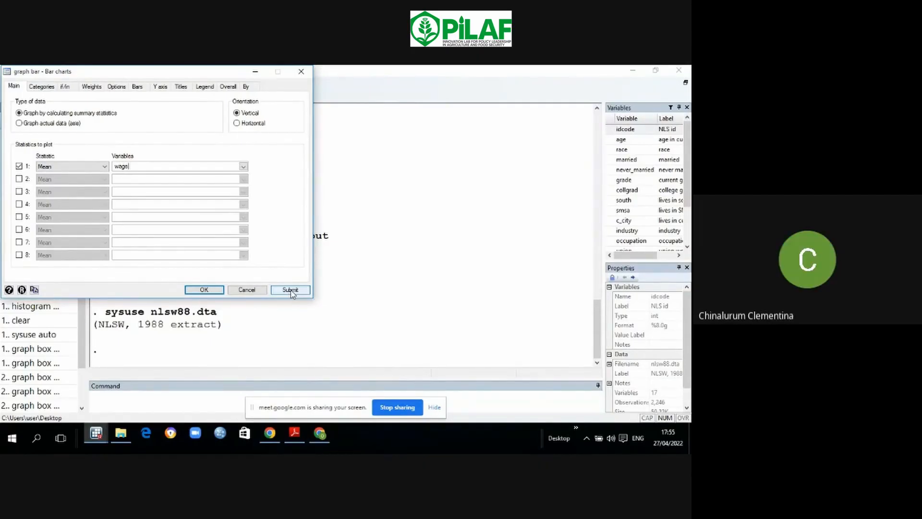
click(290, 289)
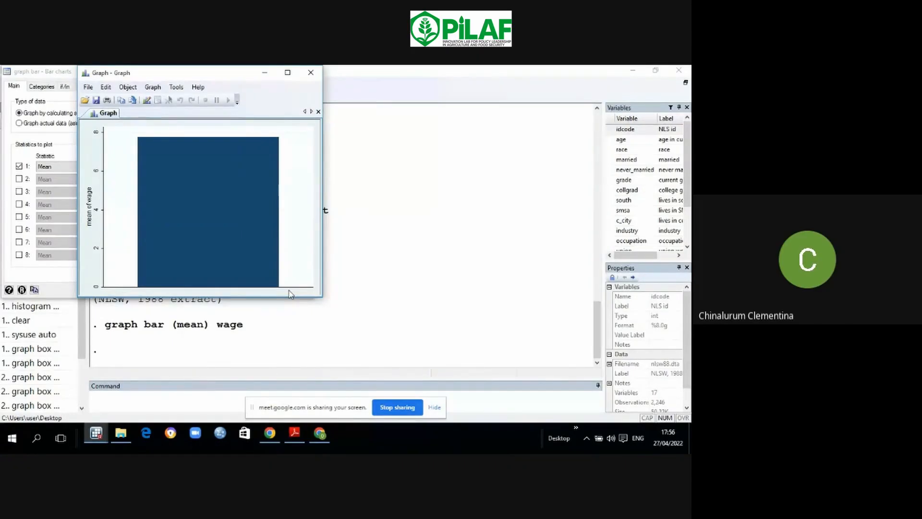
click(264, 72)
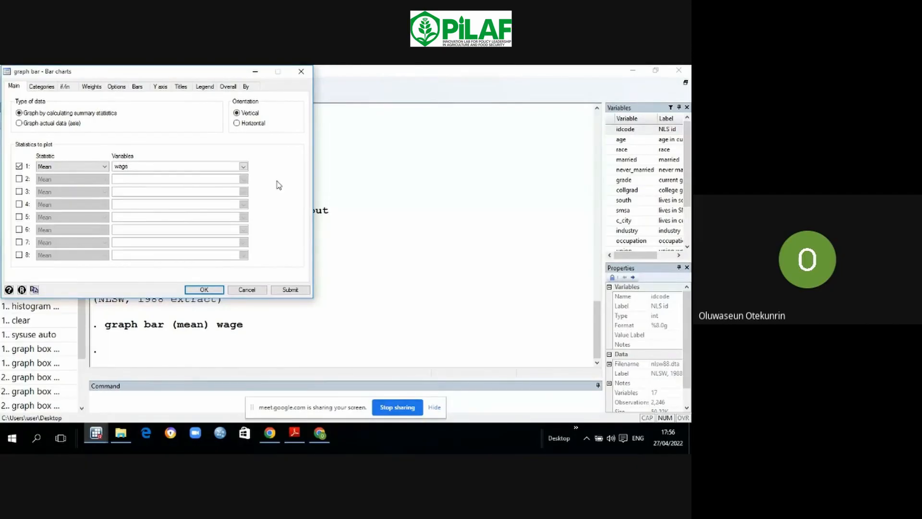
Step: Bring the mean wage bar graph back into view to examine it, and minimize it again
click(97, 434)
click(216, 397)
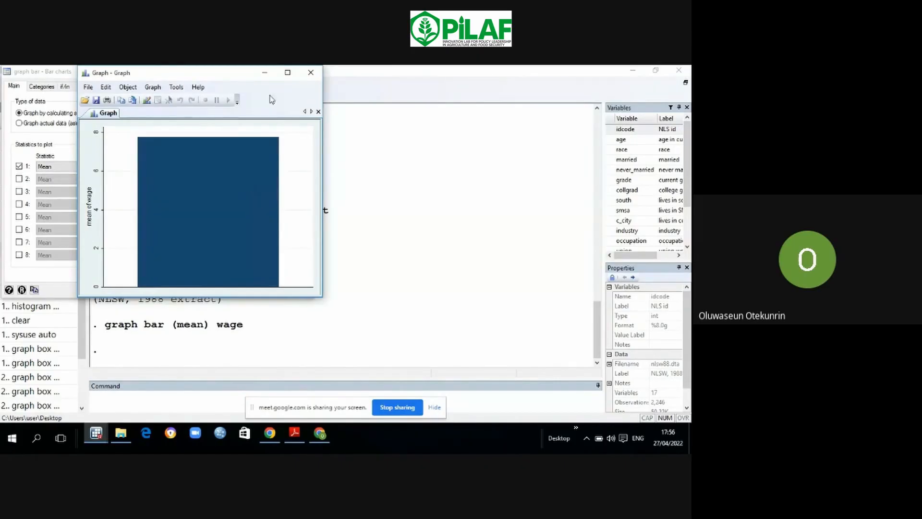
click(264, 73)
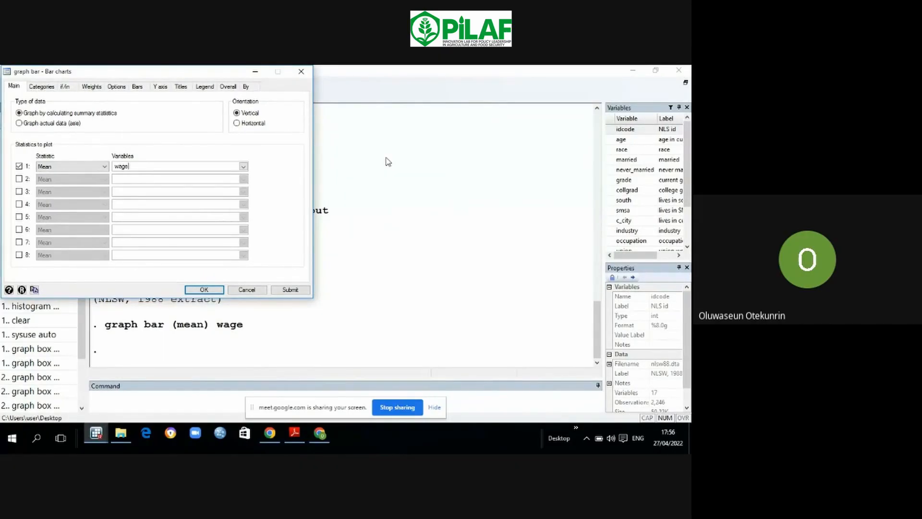
Step: Set smsa as the bar chart's Group 1 grouping variable and married as its Group 2 variable
click(48, 88)
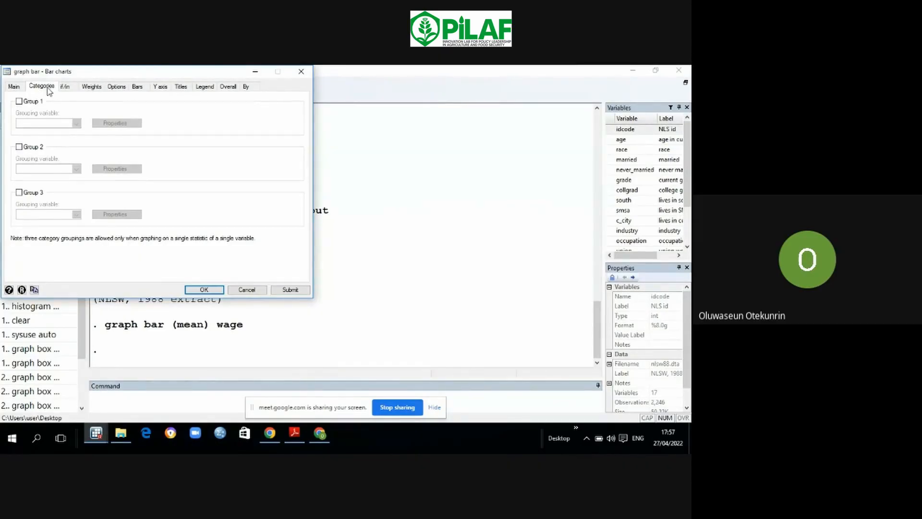
click(19, 101)
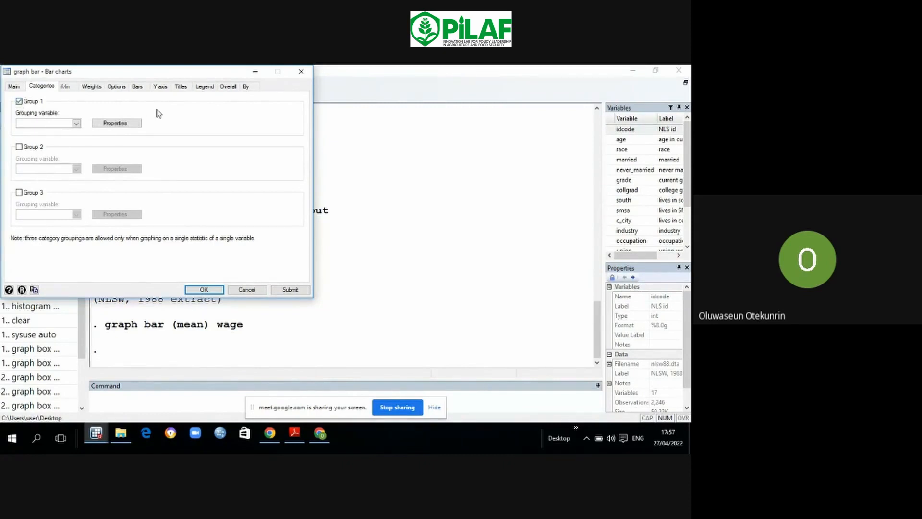
click(76, 123)
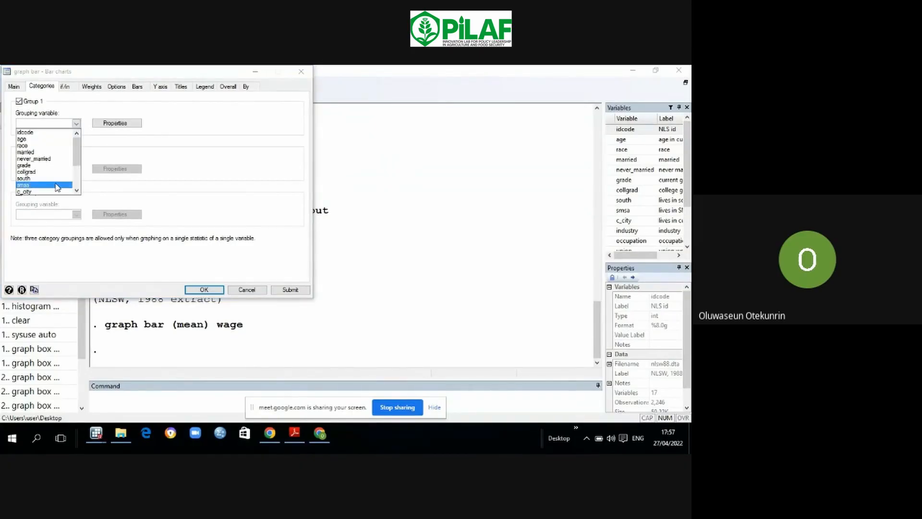
click(57, 185)
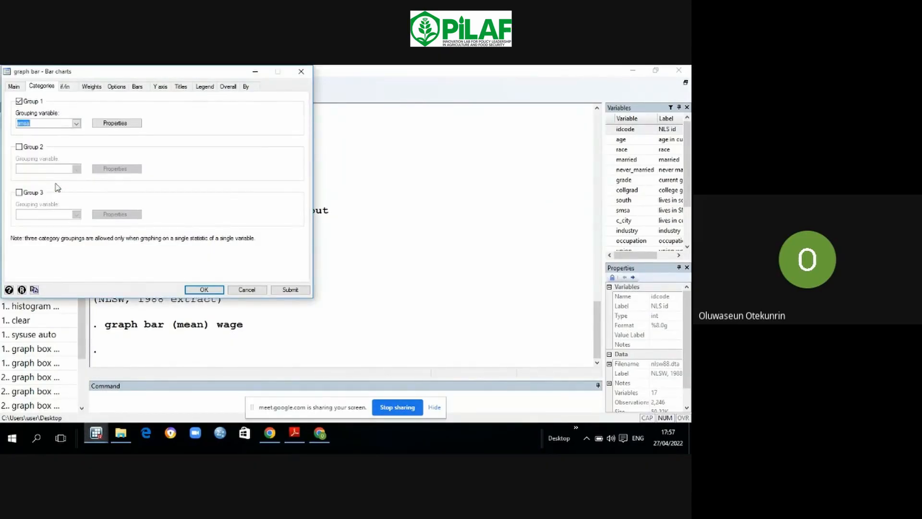
click(19, 147)
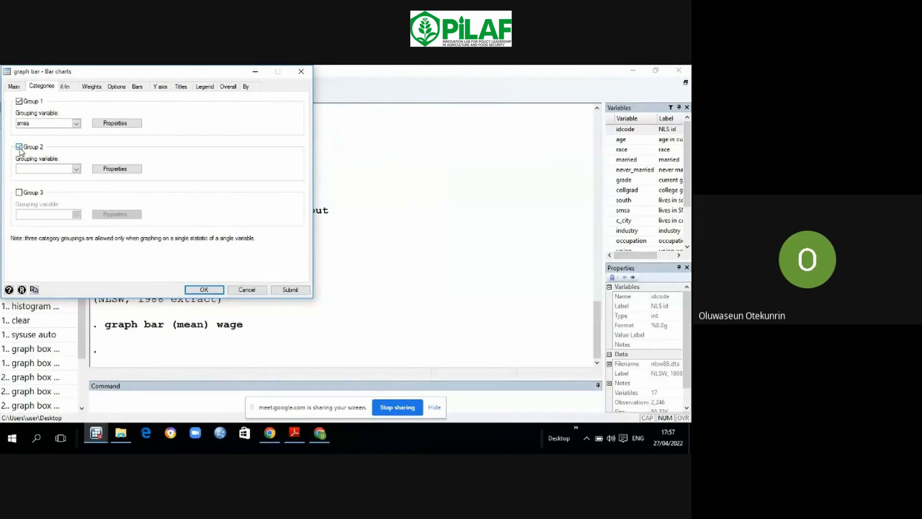
click(76, 169)
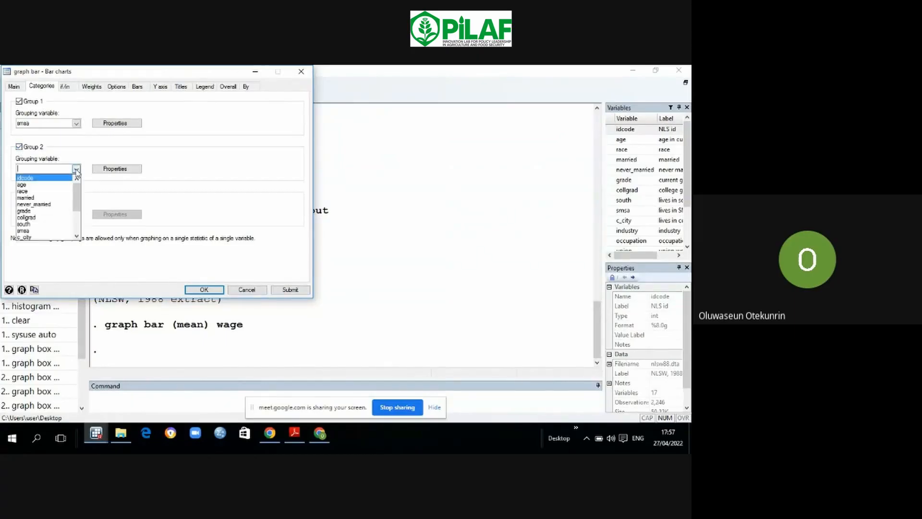
click(71, 198)
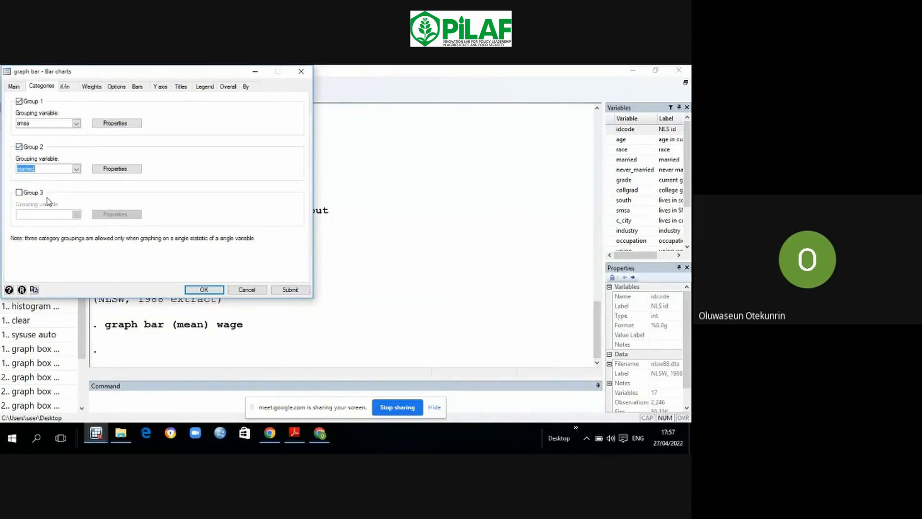
Step: Add collgrad as the Group 3 grouping variable, draw the grouped bar chart, and minimize the graph
click(19, 192)
click(76, 214)
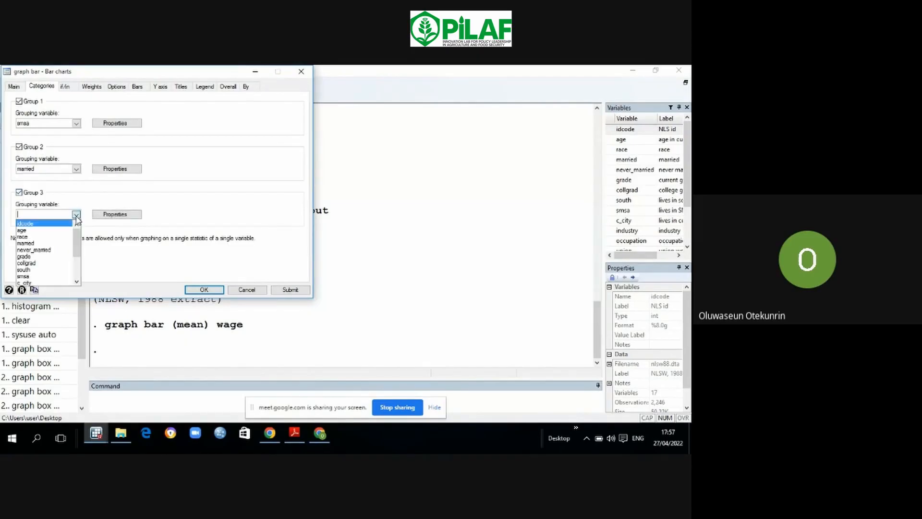
click(63, 263)
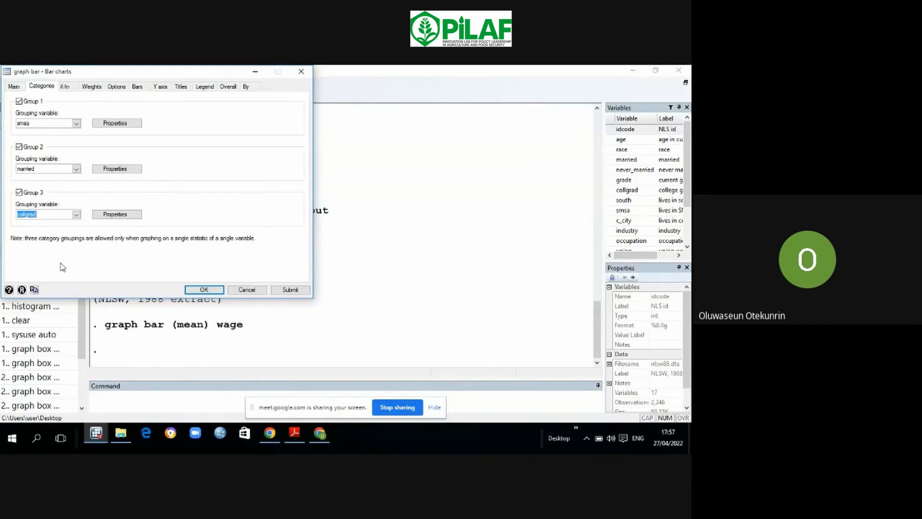
click(288, 291)
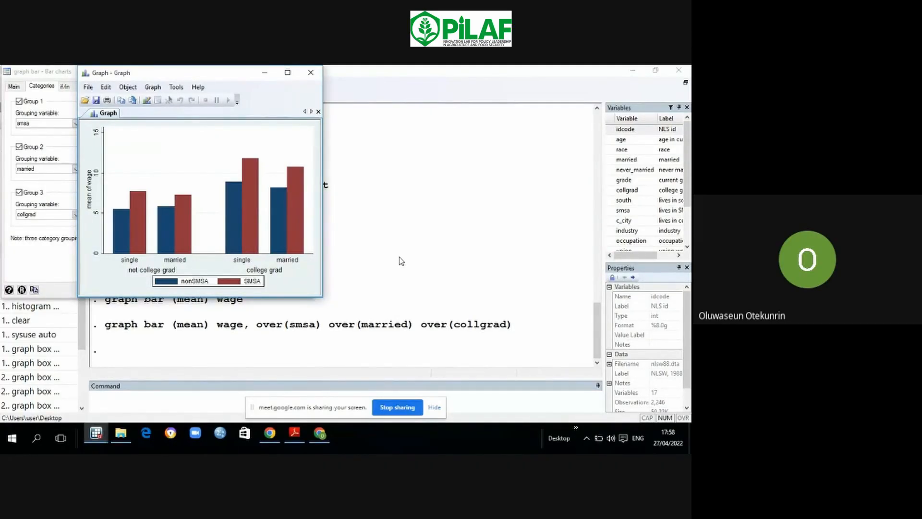
click(264, 76)
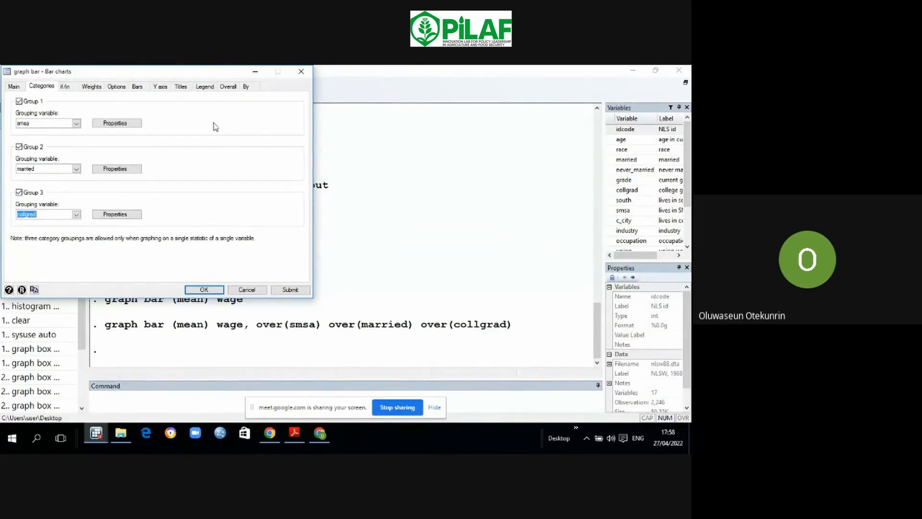
Step: Set the bar chart's title, enclosed in double quotes, to "Average Hourly Wage, 1988, Women Aged 34-46"
click(182, 89)
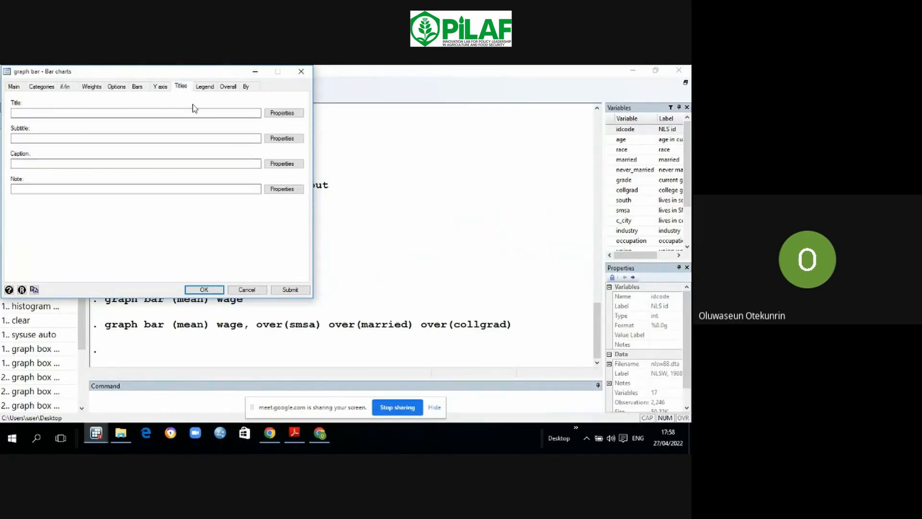
click(61, 114)
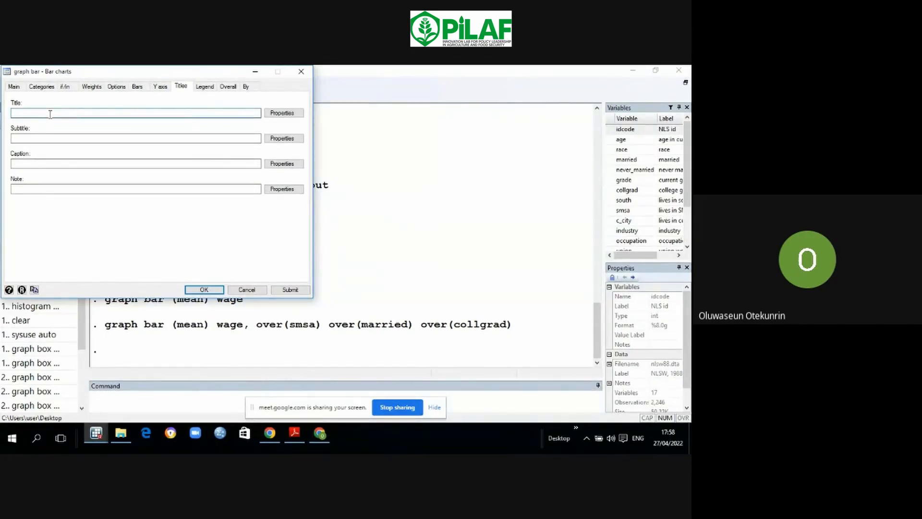
click(50, 114)
text(Average Hourly Wage )
text( 1988, Women Aged )
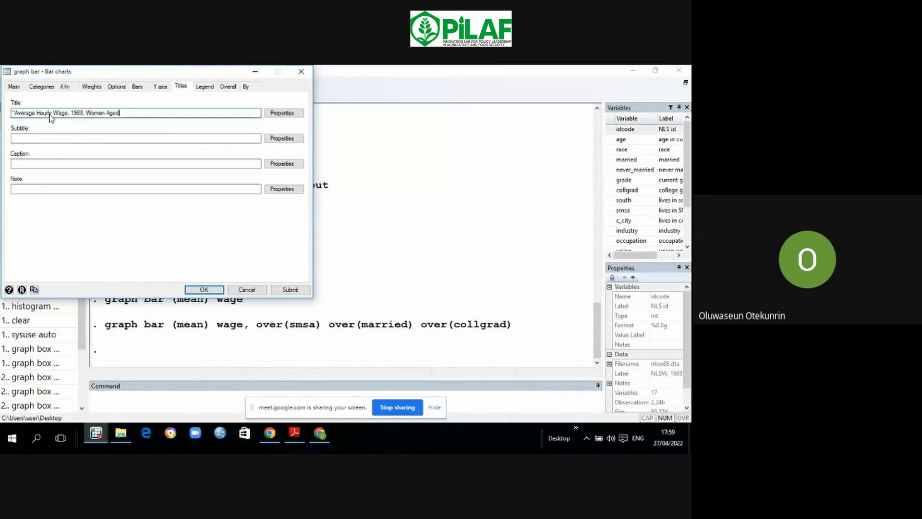
text(34-46")
Step: Set the bar chart's subtitle, enclosed in double quotes, to "by College Graduation, Marital Status and SMSA residence"
click(30, 138)
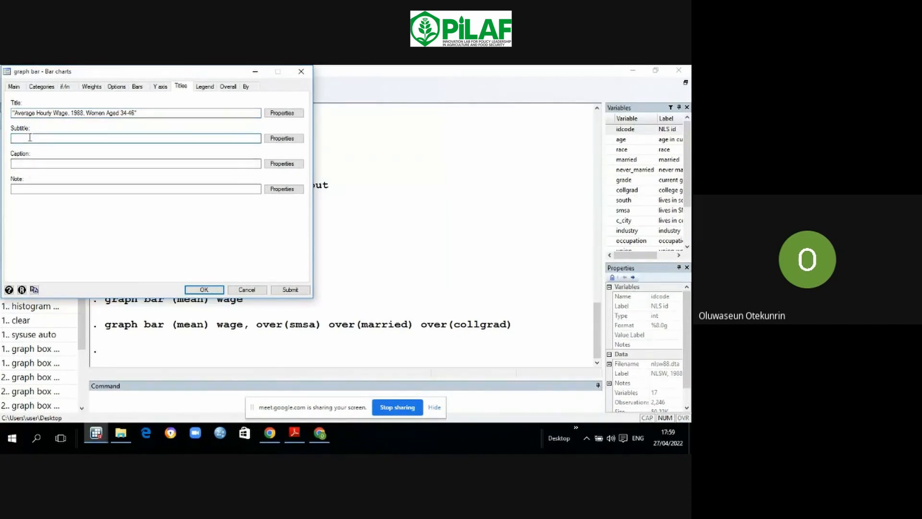
text("by College Graduation, Marital )
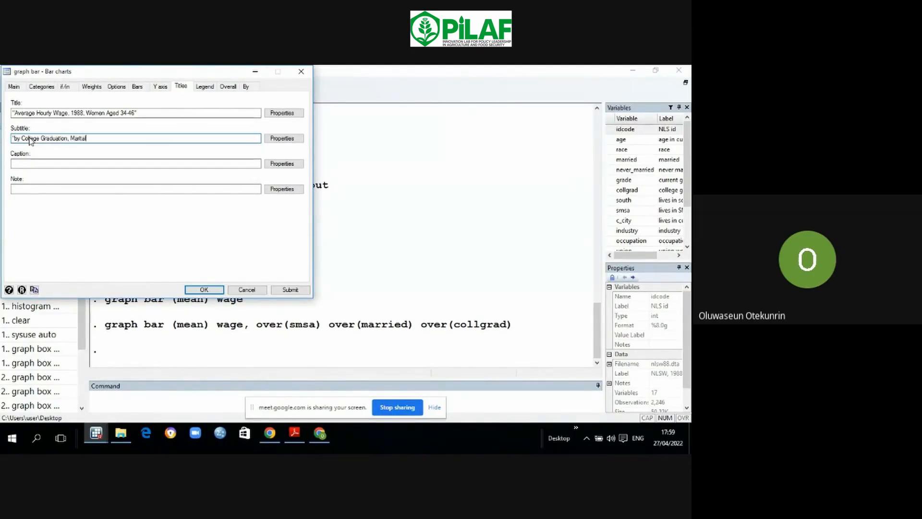
text(St)
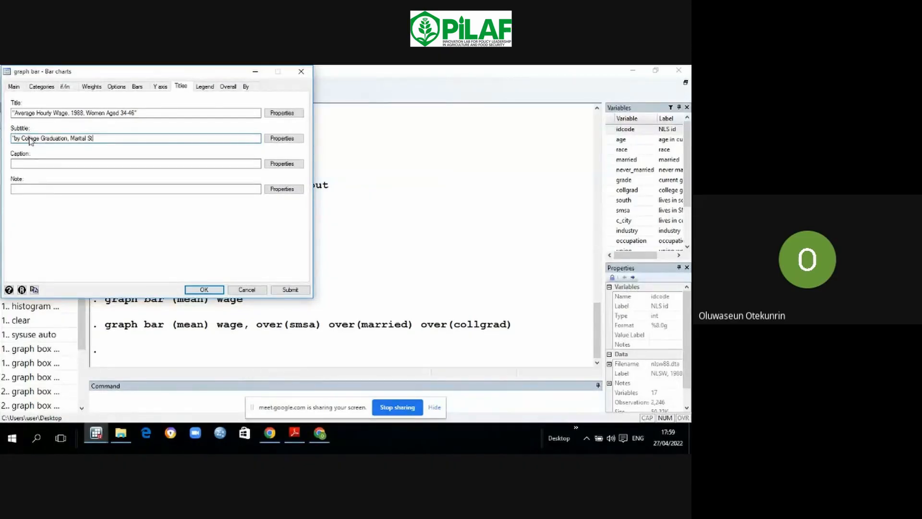
text(atue and SMSA residence")
Step: Set the bar chart's note, in double quotes, to "Source: 1988 data from NLS, U.S. Dept. of Labor, Bureau of Labor Statistics"
click(26, 187)
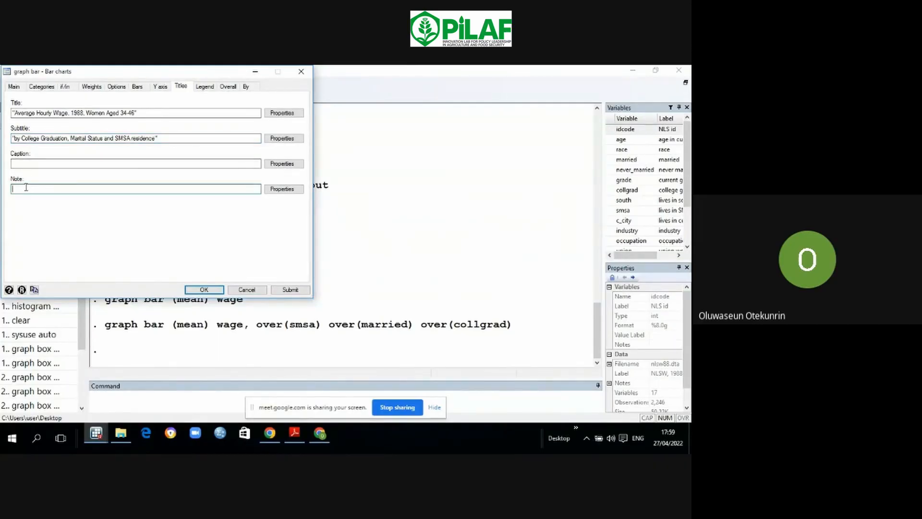
text(Source)
click(13, 189)
text(")
click(32, 190)
text(: 1988 data from NLS, U.S. Dept. of laborL)
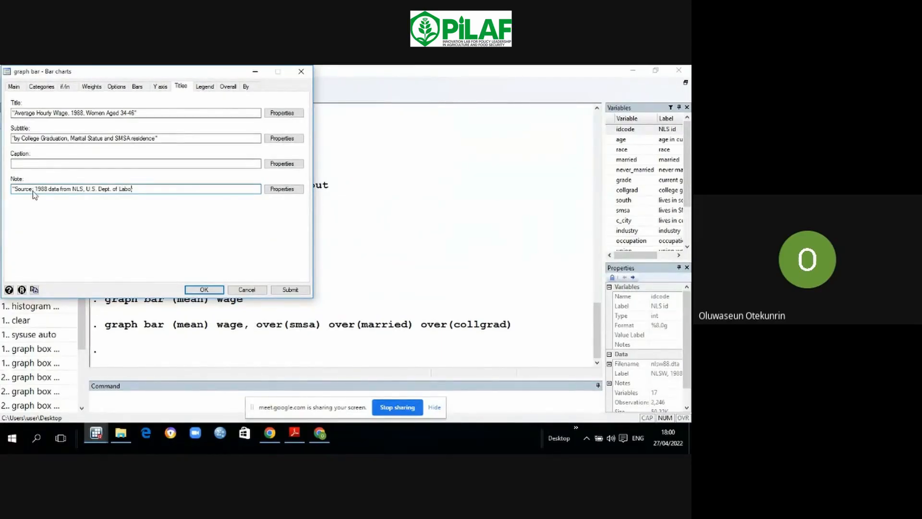
text(, Bureau of labor)
key(BackSpace)
key(BackSpace)
key(BackSpace)
key(BackSpace)
key(BackSpace)
text(Labor)
text( St)
text(ati)
text(stics)
text(")
Step: Draw the titled bar chart while keeping its dialog open, and minimize both the graph and the bar chart dialog
click(288, 289)
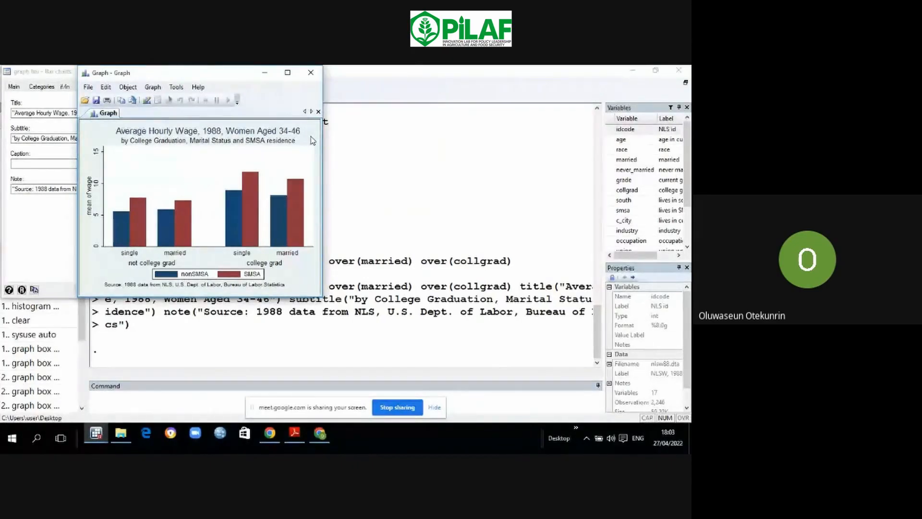
click(265, 72)
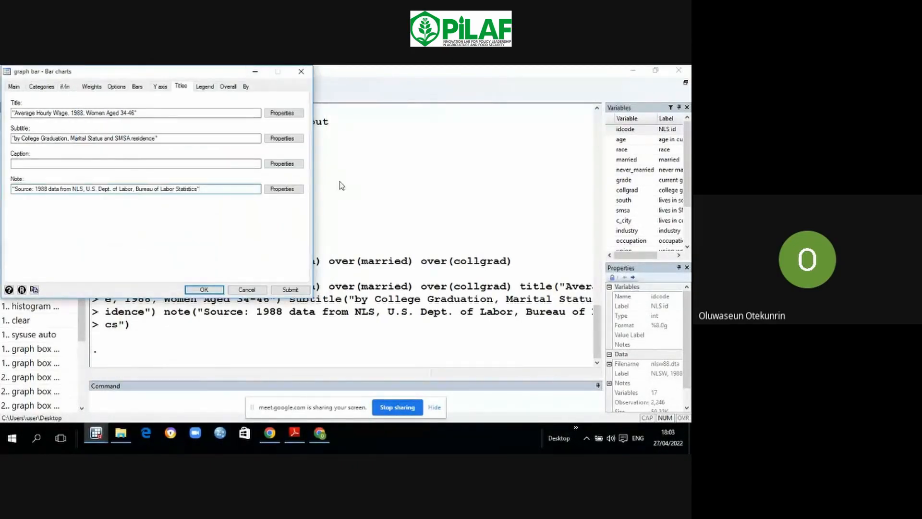
click(256, 71)
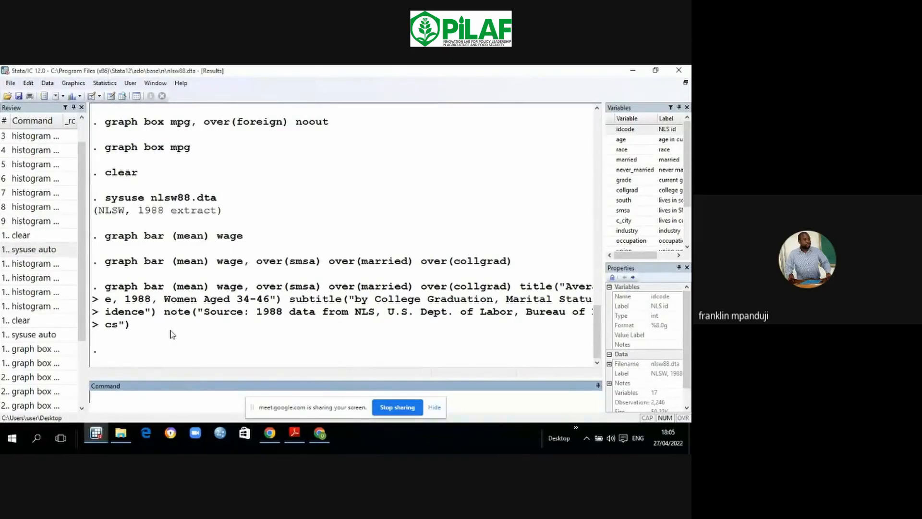
Step: Clear the dataset from memory and load the auto example data with the earlier sysuse auto command
text(clear)
key(Return)
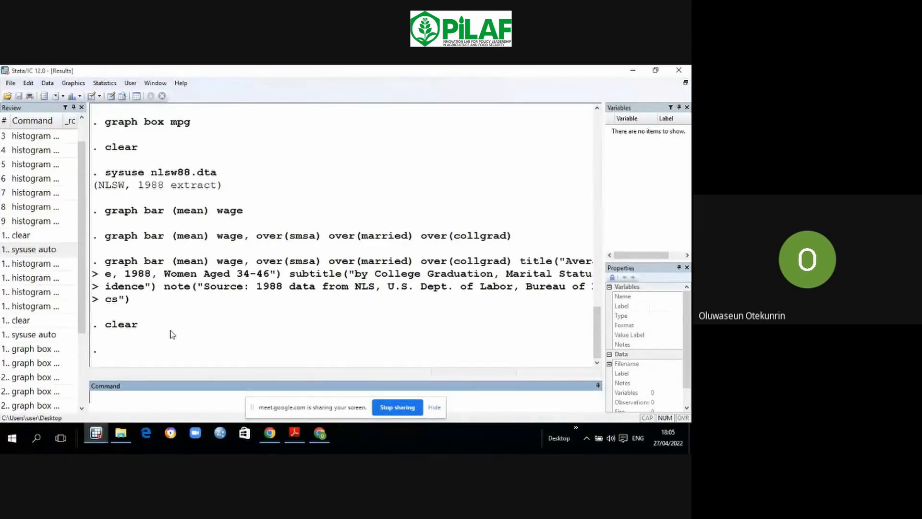
click(43, 249)
key(Return)
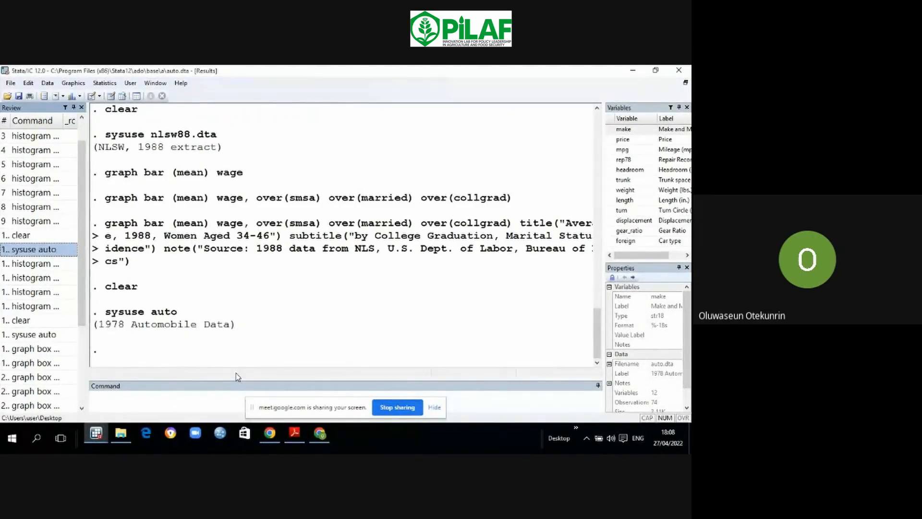
Step: Generate the variable weightd for domestic cars by running gen weightd = weight if !foreign
click(141, 403)
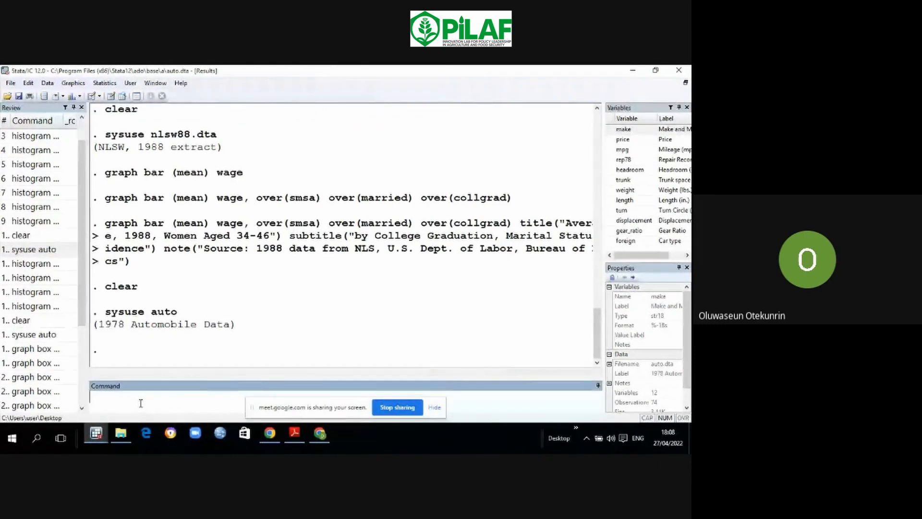
text(gen )
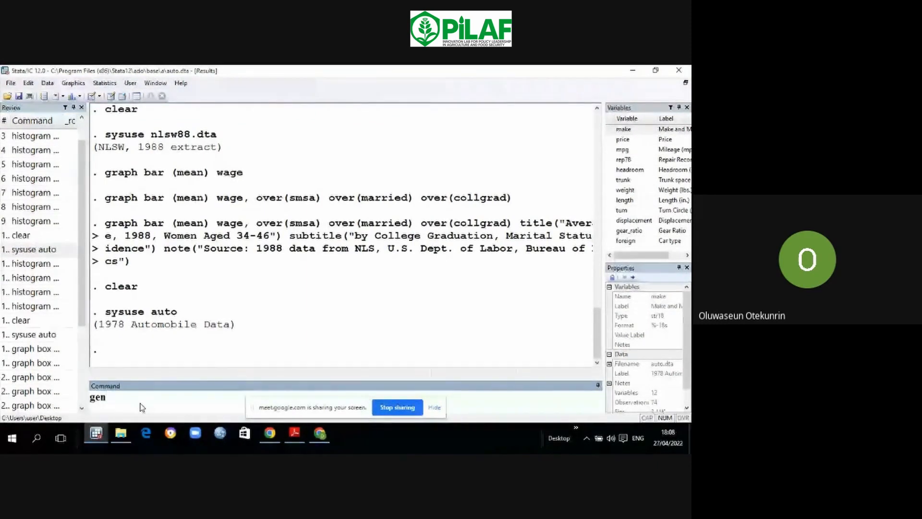
text(weightd)
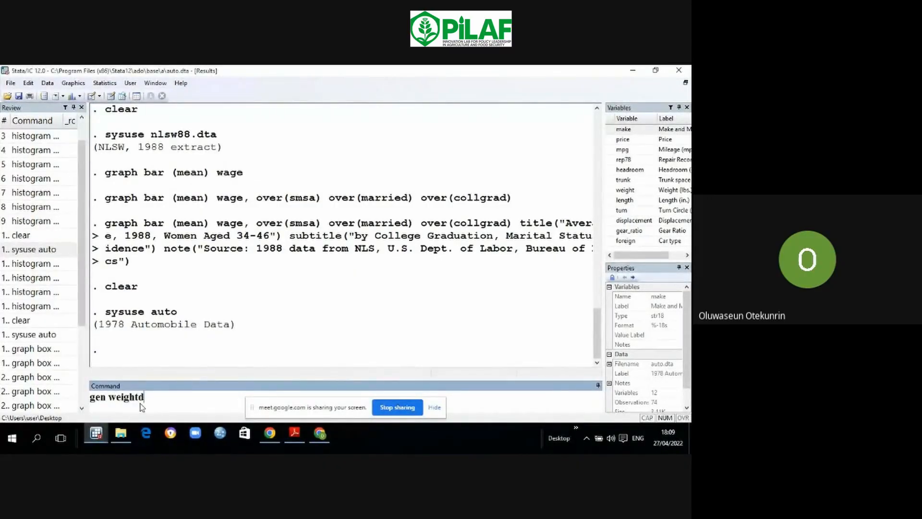
text( = weight if !fore)
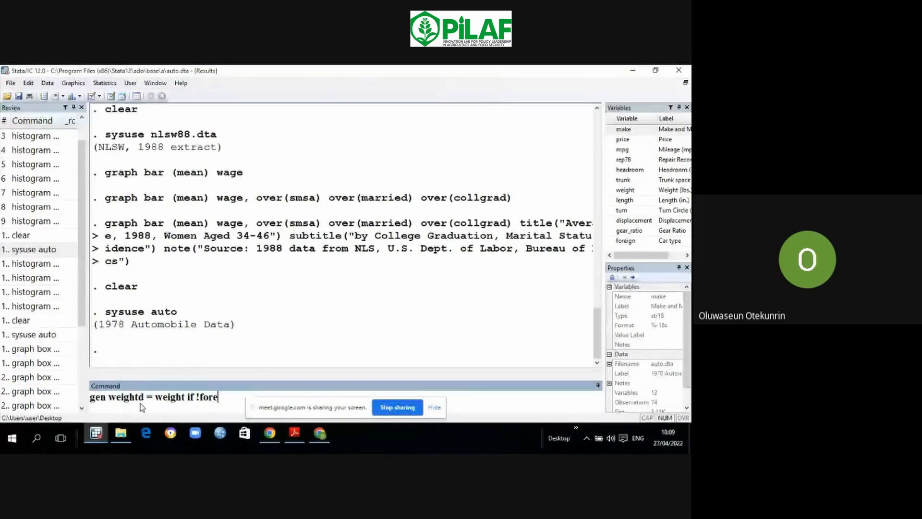
text(ign)
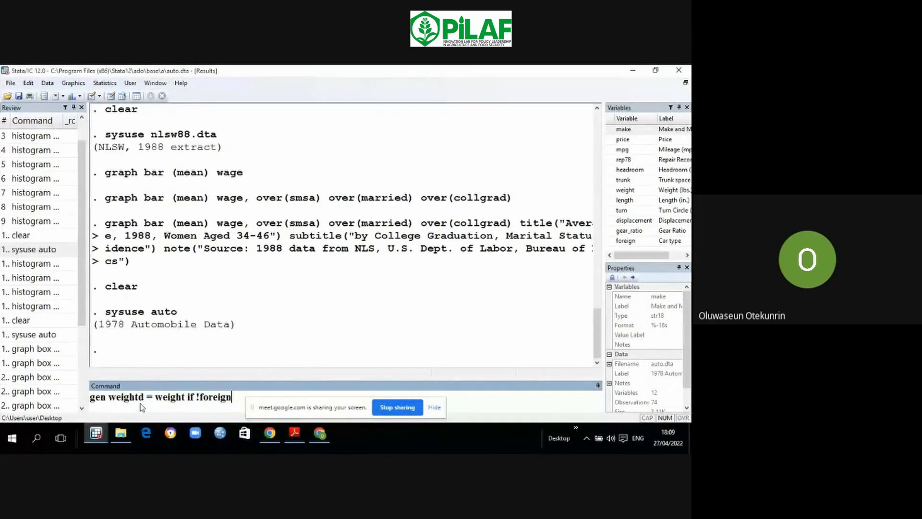
key(Return)
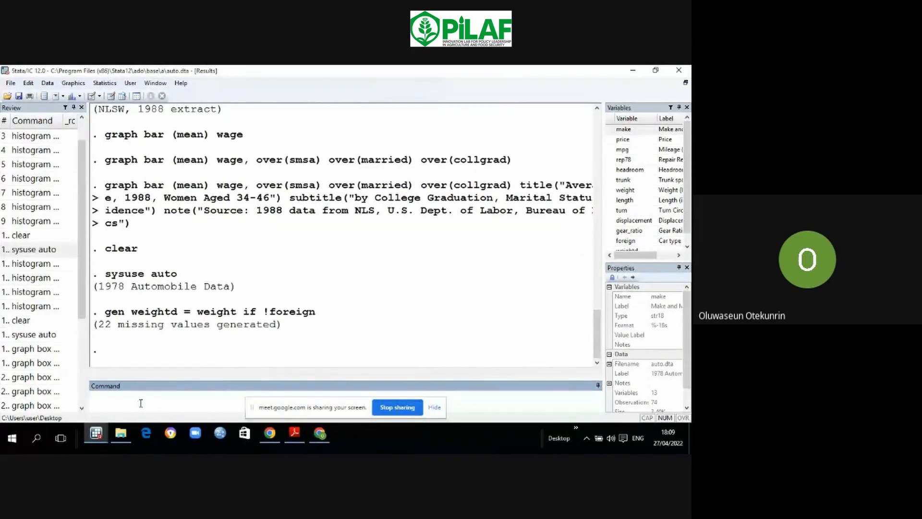
Step: Examine the weightd values beside the foreign column in the Data Editor, for both domestic and foreign cars
key(ctrl+8)
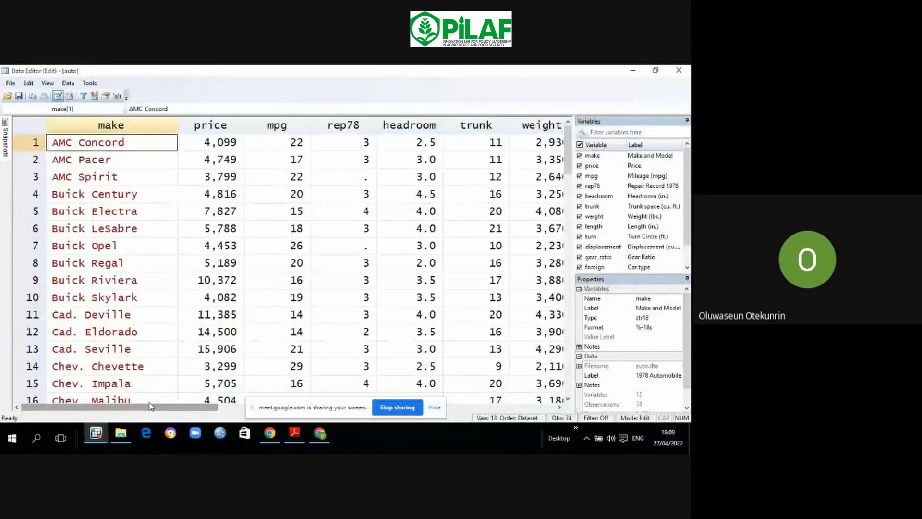
click(555, 407)
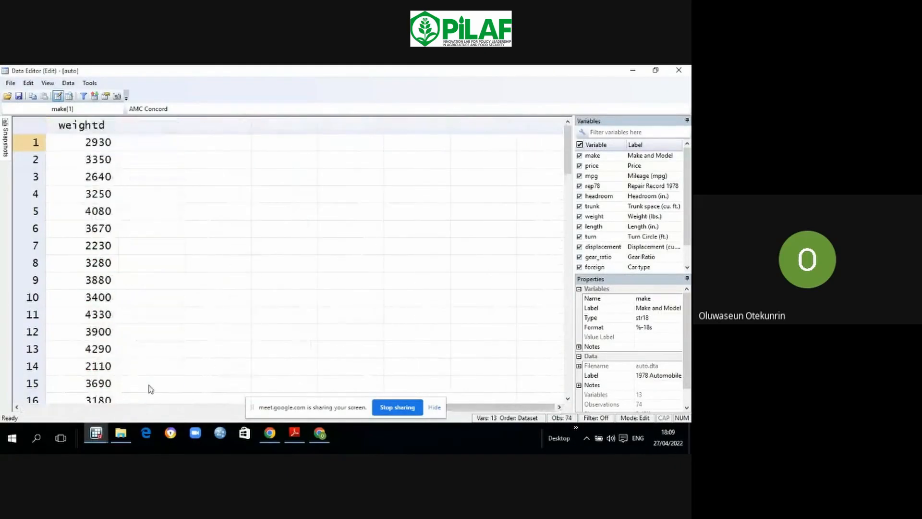
click(16, 407)
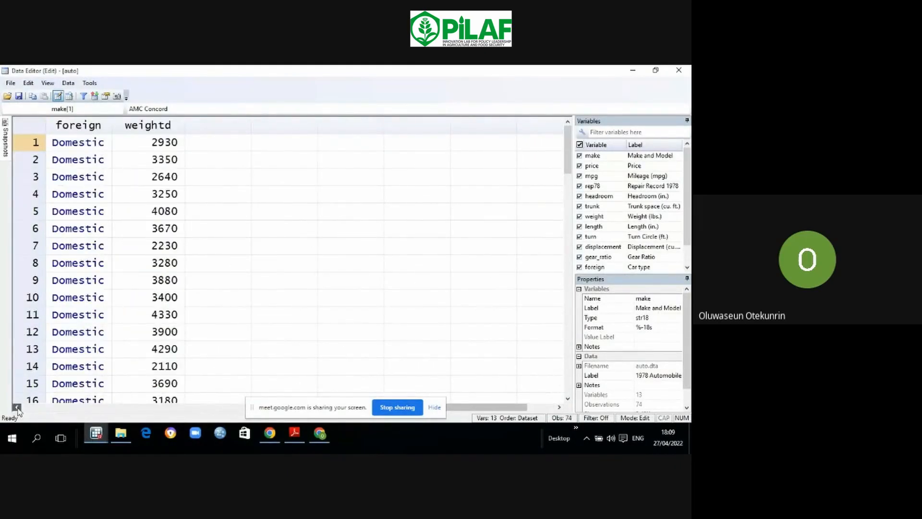
click(16, 407)
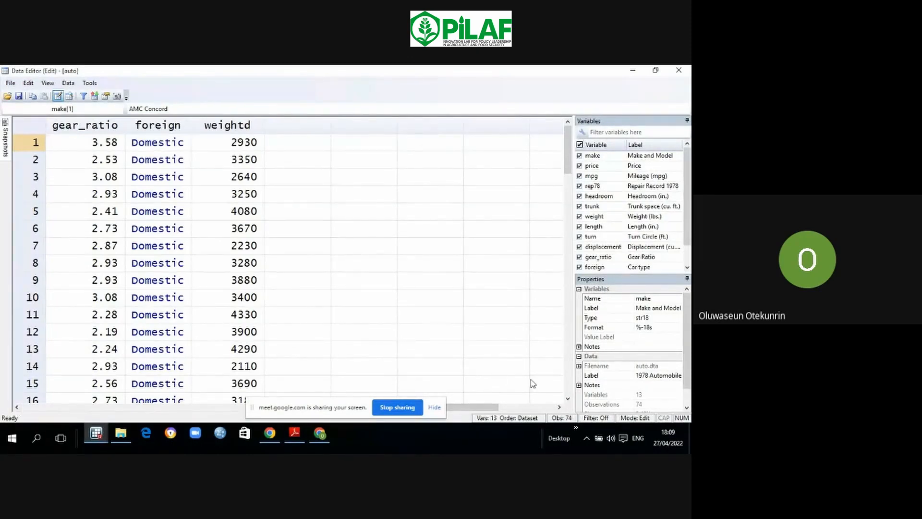
click(568, 401)
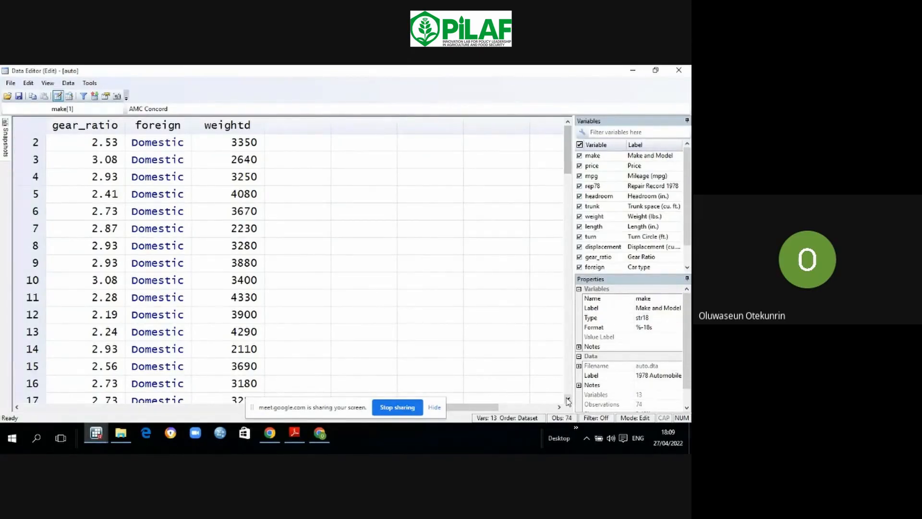
click(567, 400)
click(567, 400)
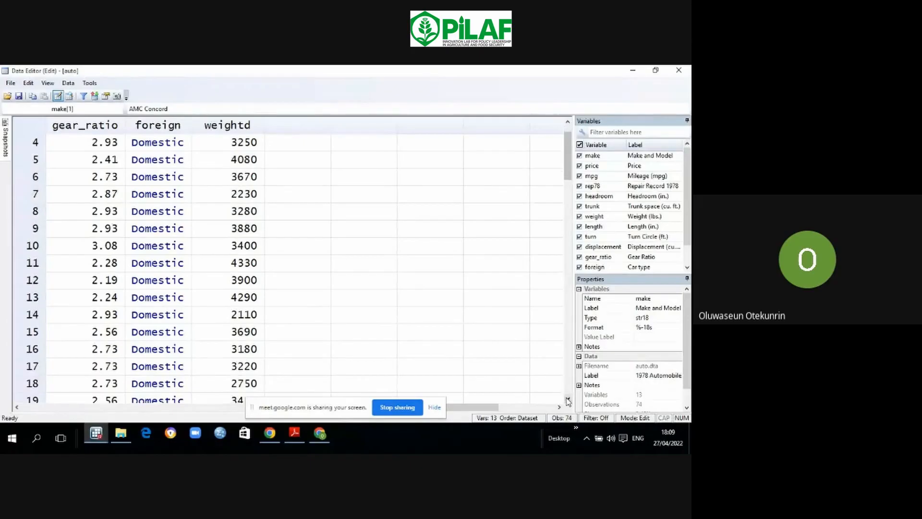
drag(568, 400, 567, 400)
drag(567, 123, 567, 123)
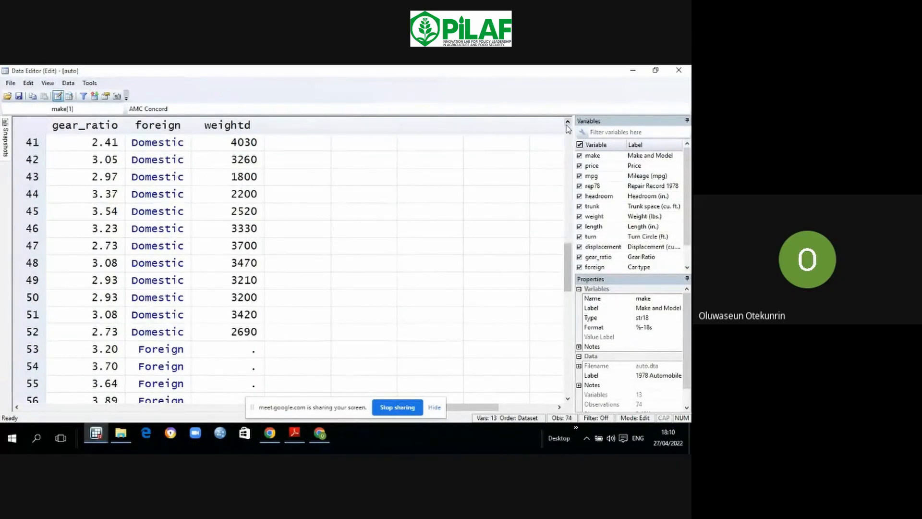
drag(567, 123, 567, 123)
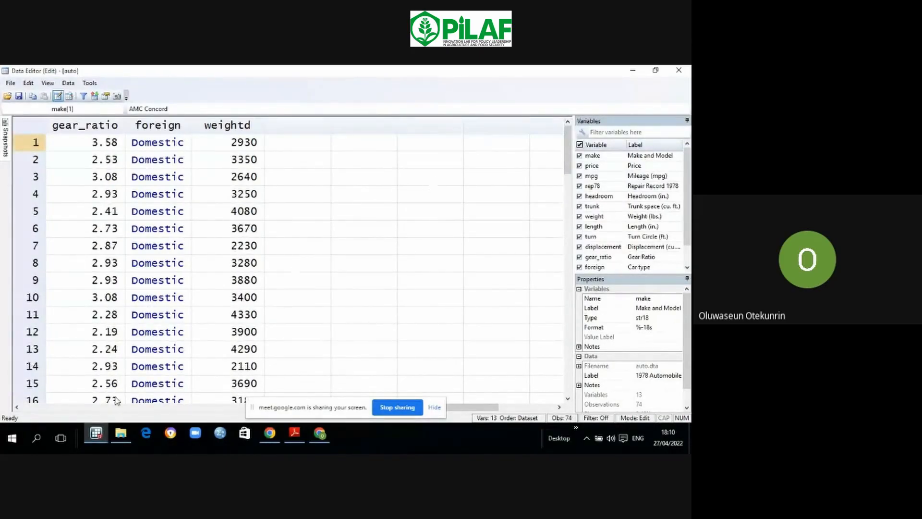
Step: Return to the main Stata window and generate the variable weightf with gen weightf = weight if foreign
click(96, 434)
click(69, 407)
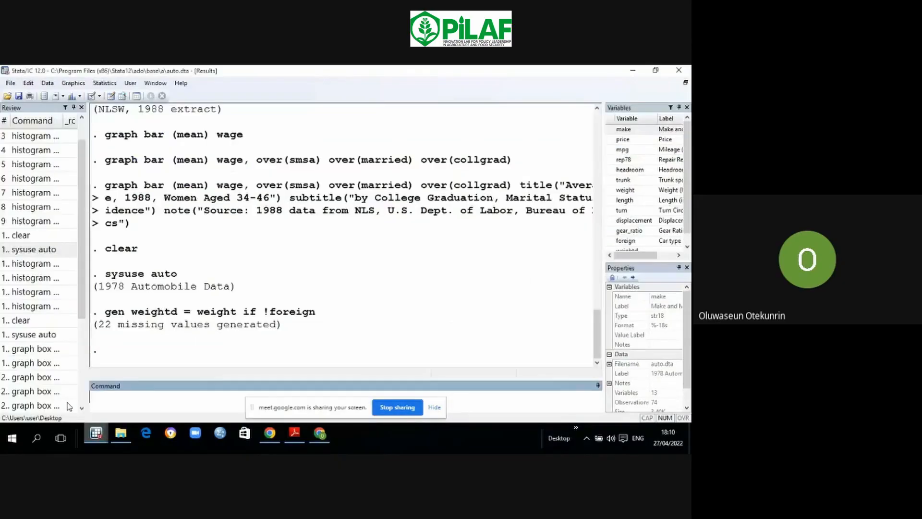
click(96, 435)
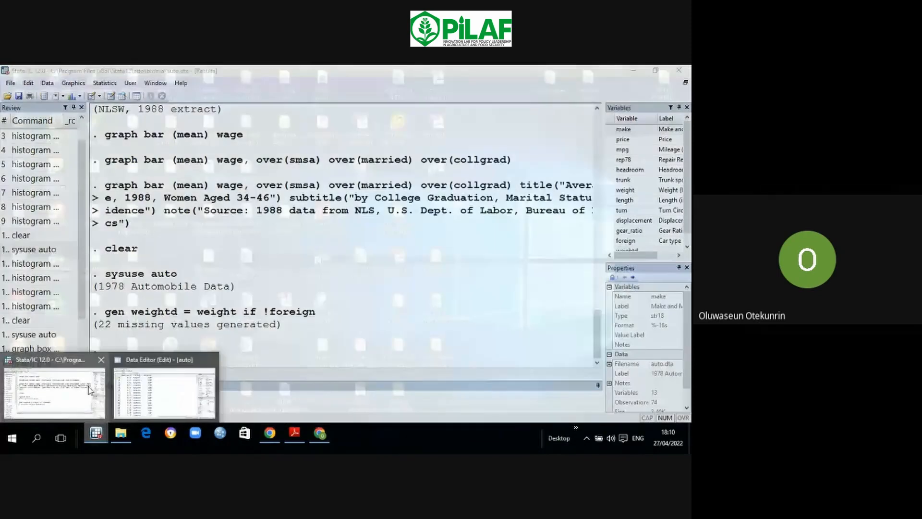
click(89, 388)
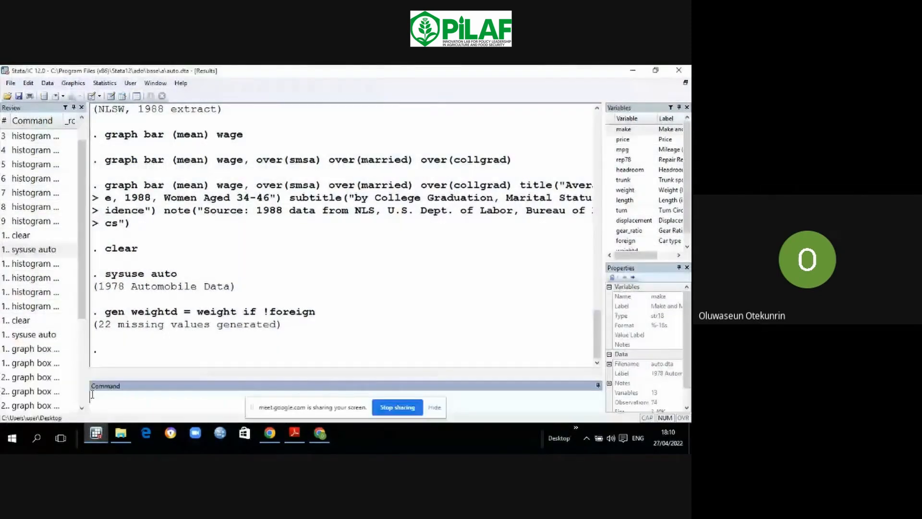
text(gen)
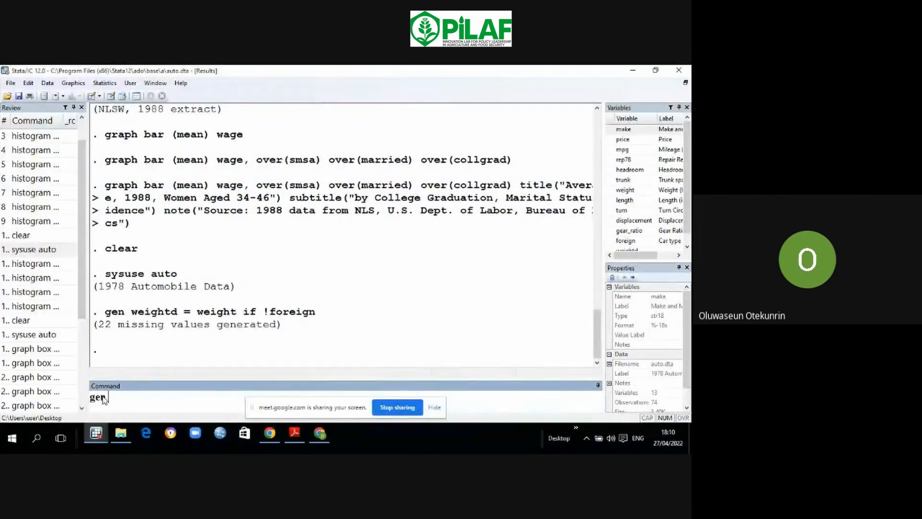
text( weightf = weig)
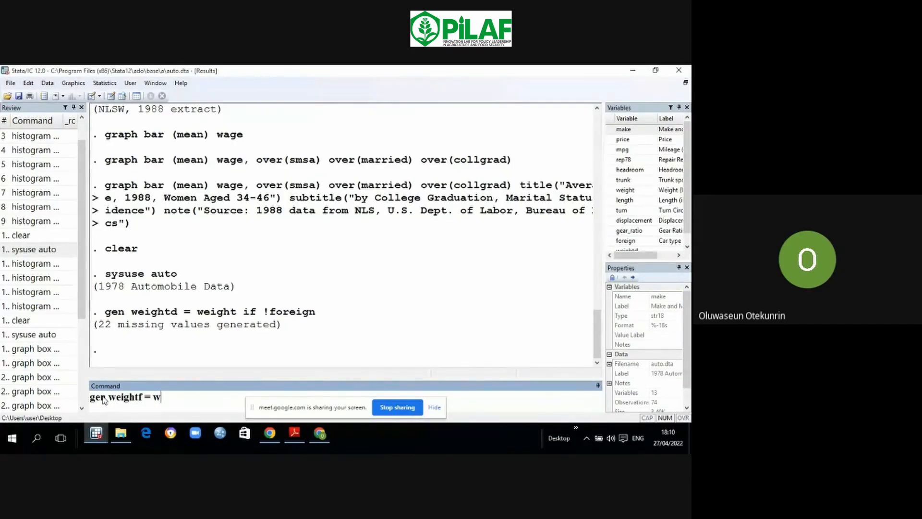
text(ht if foreign)
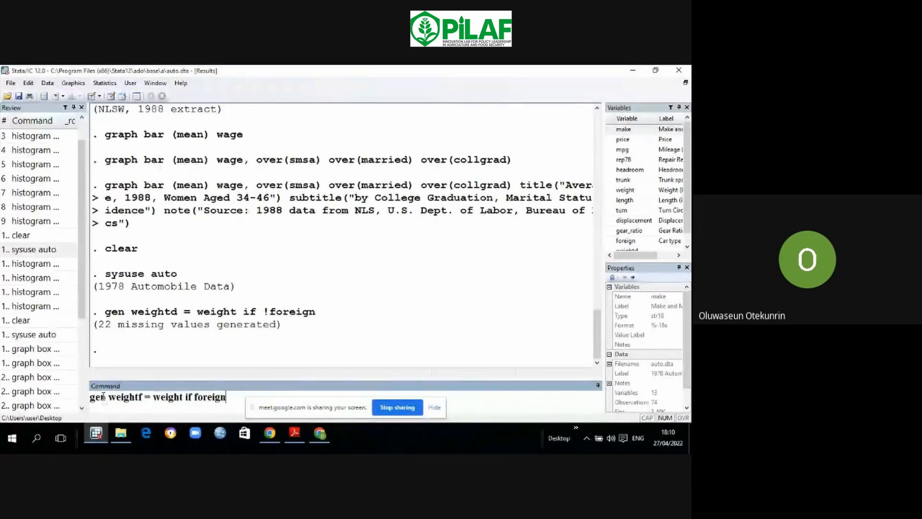
key(Return)
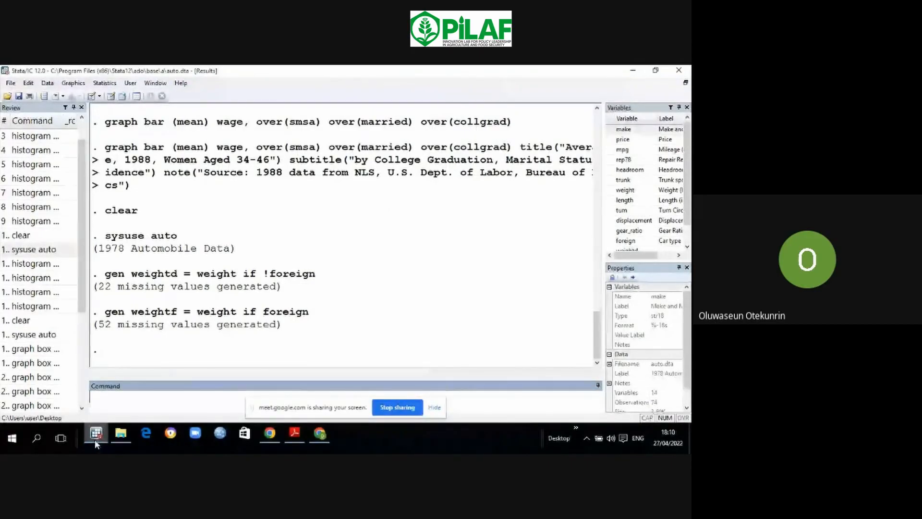
Step: Examine the weightf values beside foreign and weightd in the Data Editor down to the last rows, and return to the main Stata window
mouse_move(95, 438)
click(159, 395)
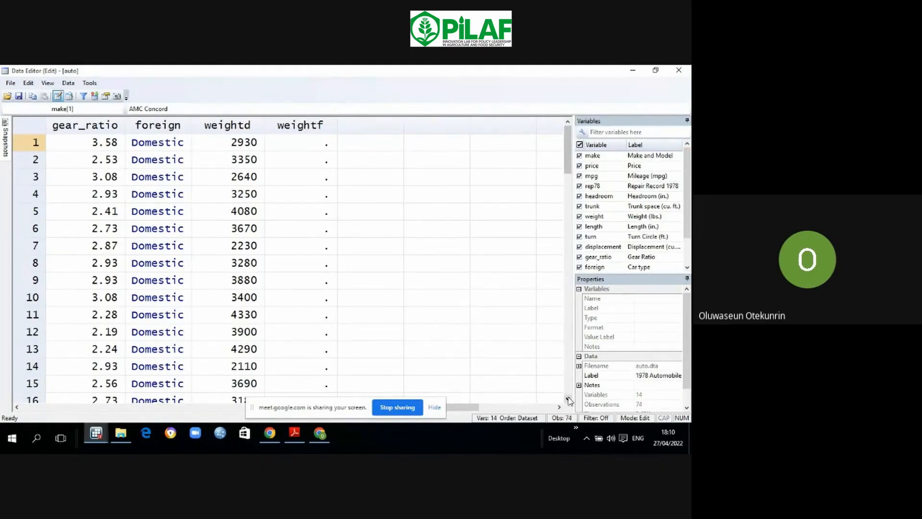
drag(568, 400, 569, 400)
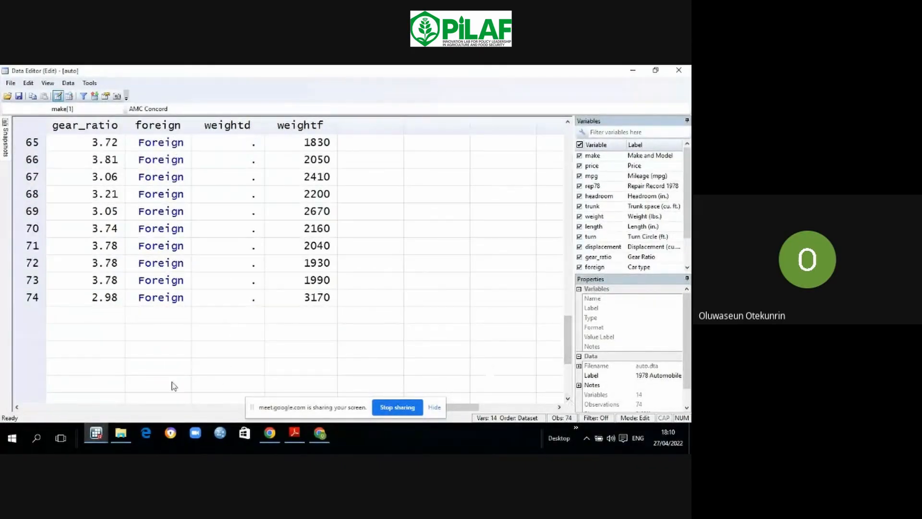
click(101, 432)
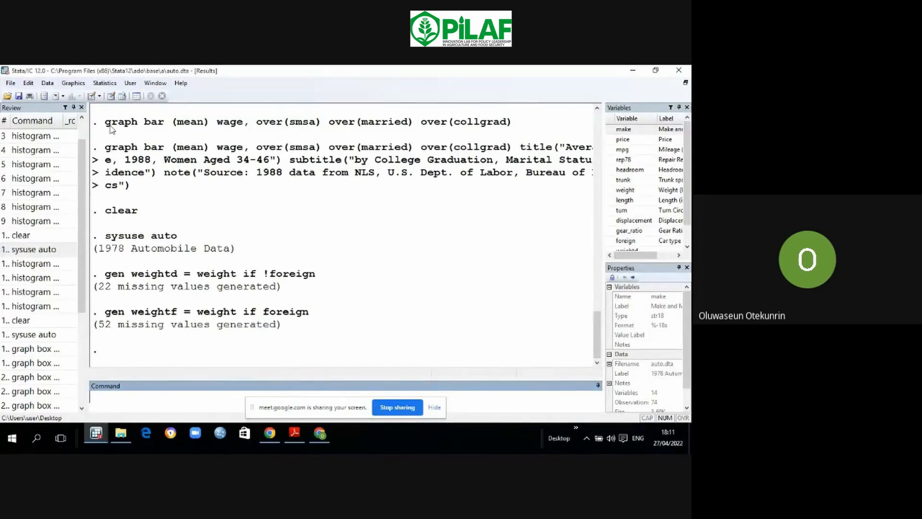
Step: Start a quantile-quantile plot with weightd as the first quantiles variable
click(104, 84)
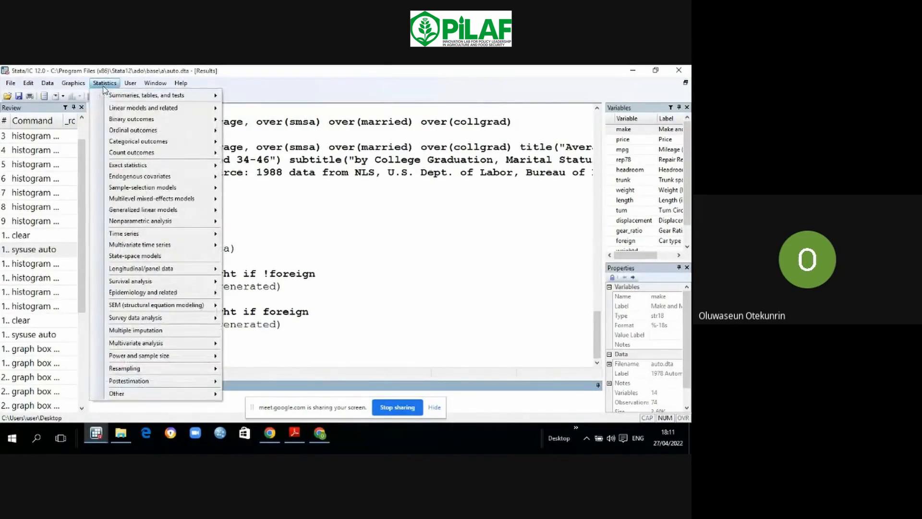
mouse_move(112, 98)
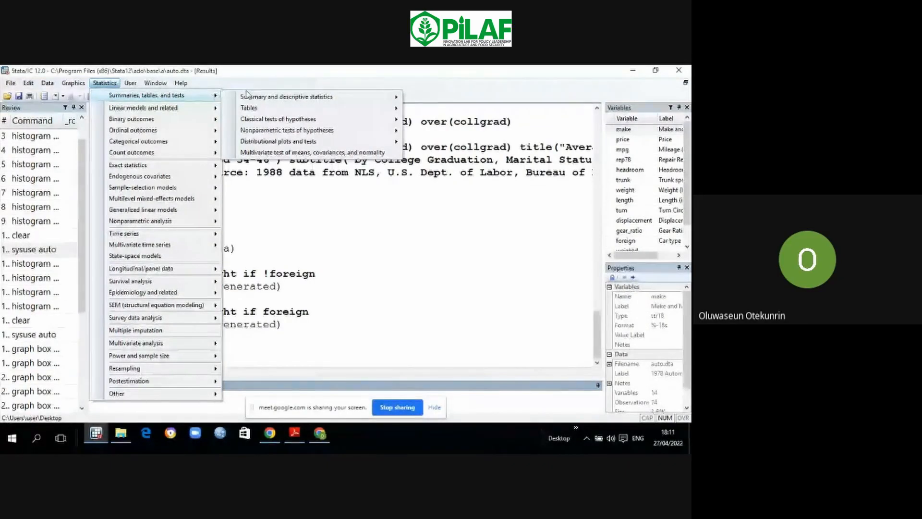
mouse_move(275, 101)
mouse_move(282, 142)
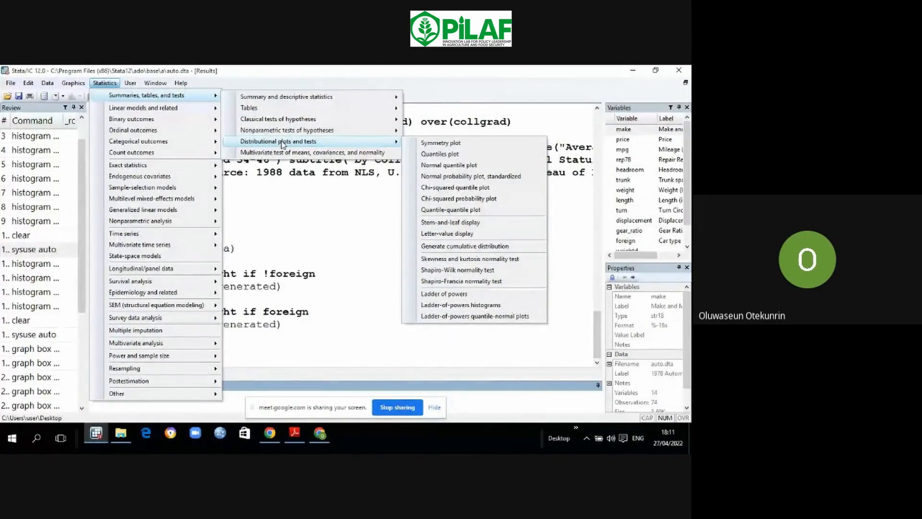
click(446, 210)
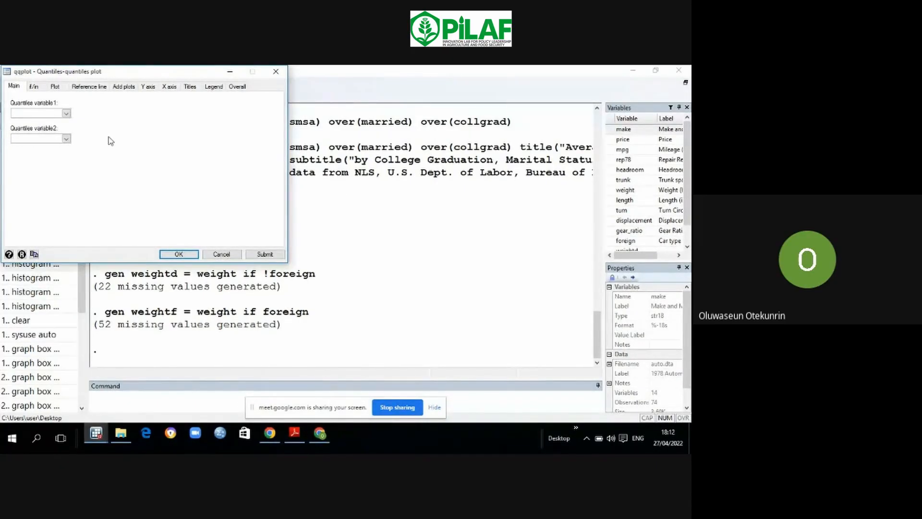
click(67, 115)
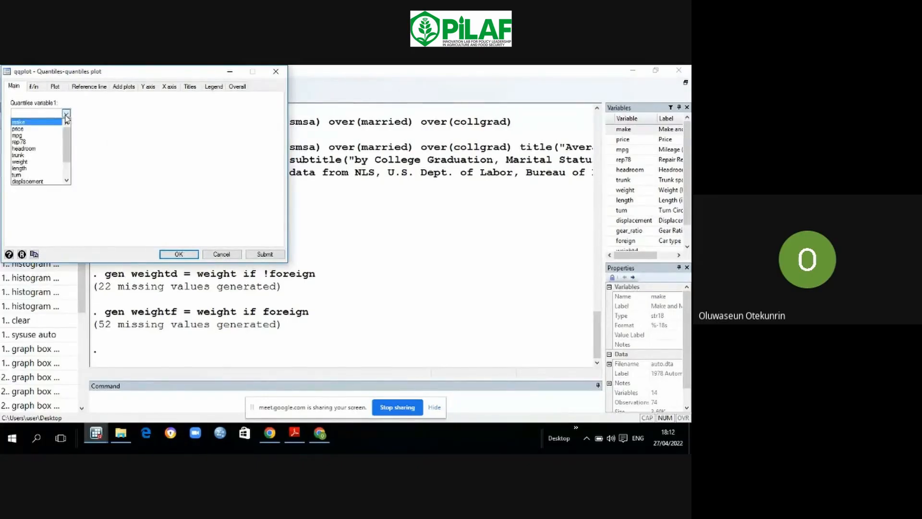
scroll(67, 180, down, 2)
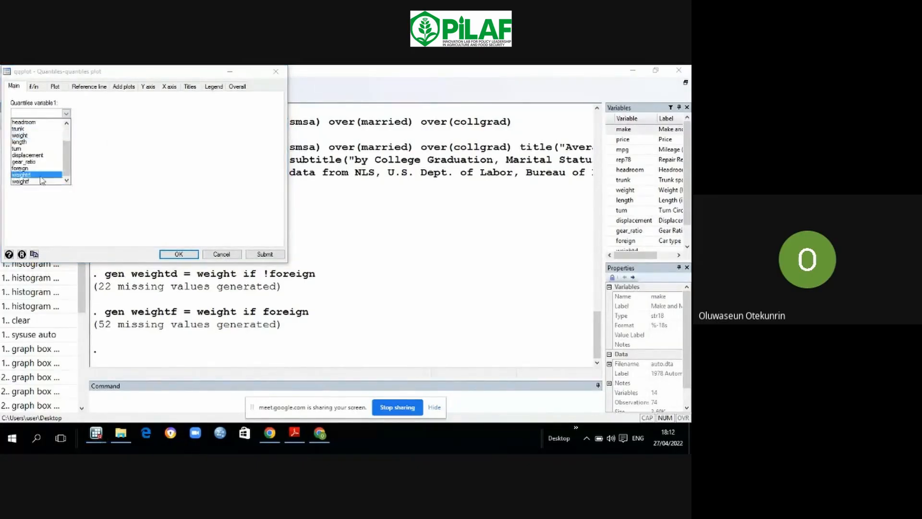
click(40, 176)
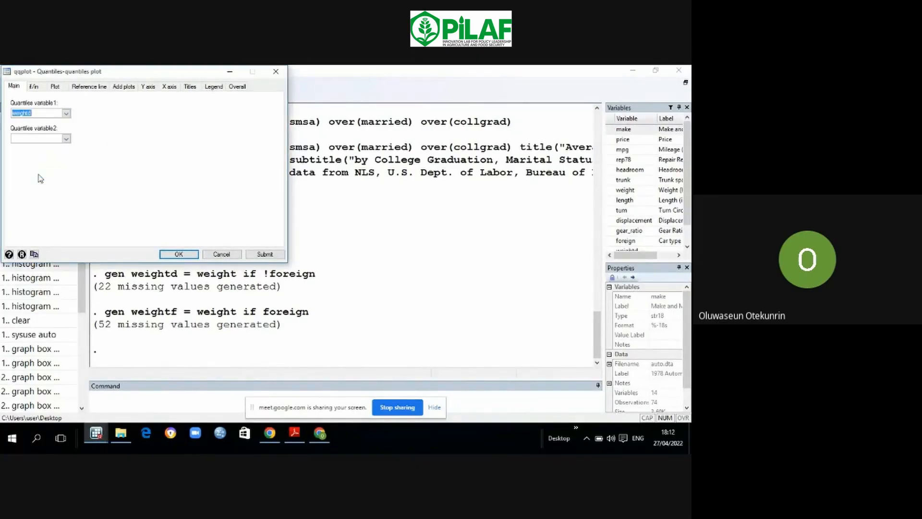
Step: Set weightf as the second quantiles variable, draw the quantile-quantile plot, and minimize the graph and its dialog
click(67, 139)
click(67, 206)
click(67, 207)
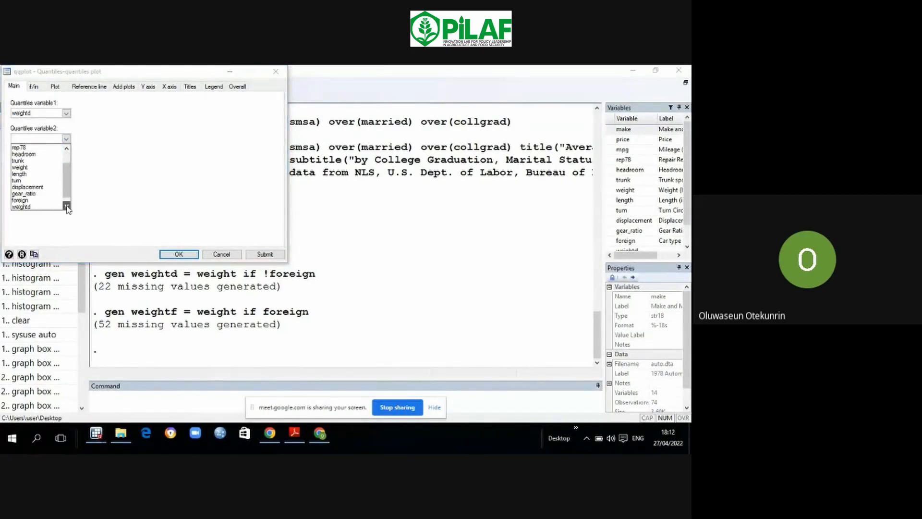
click(67, 206)
click(34, 207)
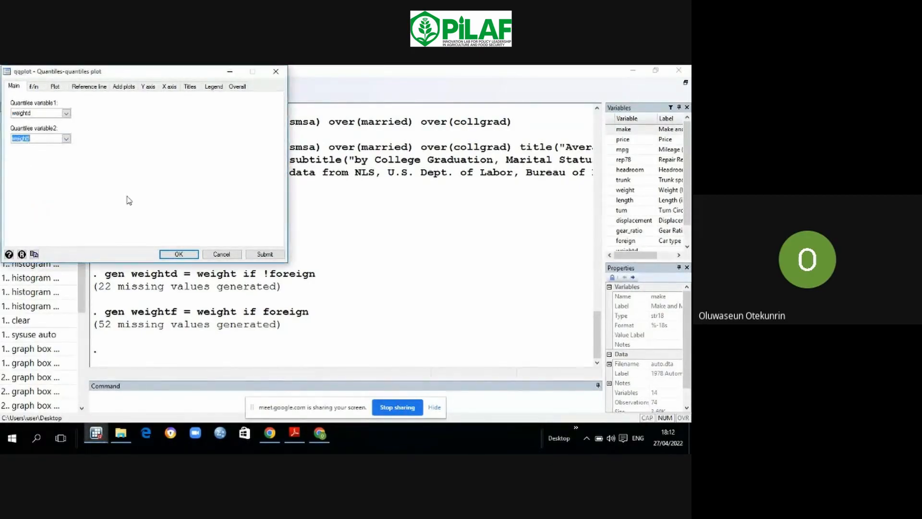
click(265, 255)
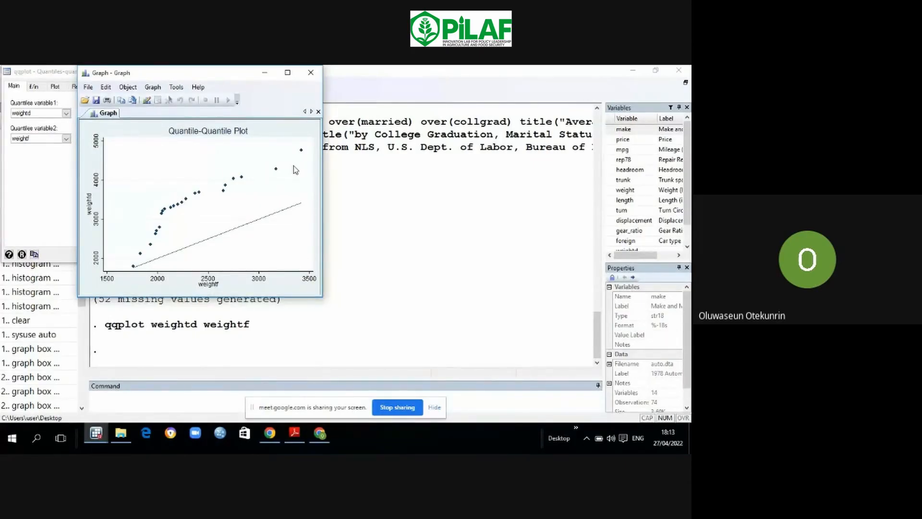
click(265, 73)
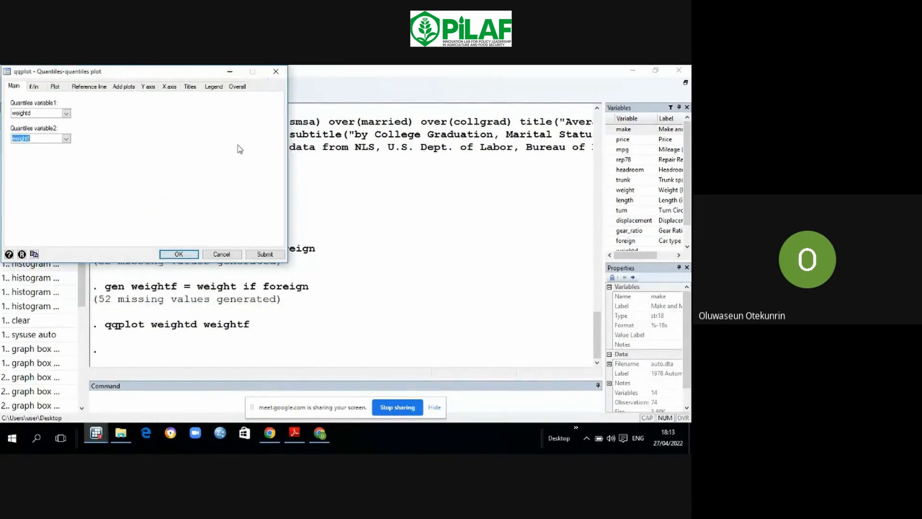
click(230, 72)
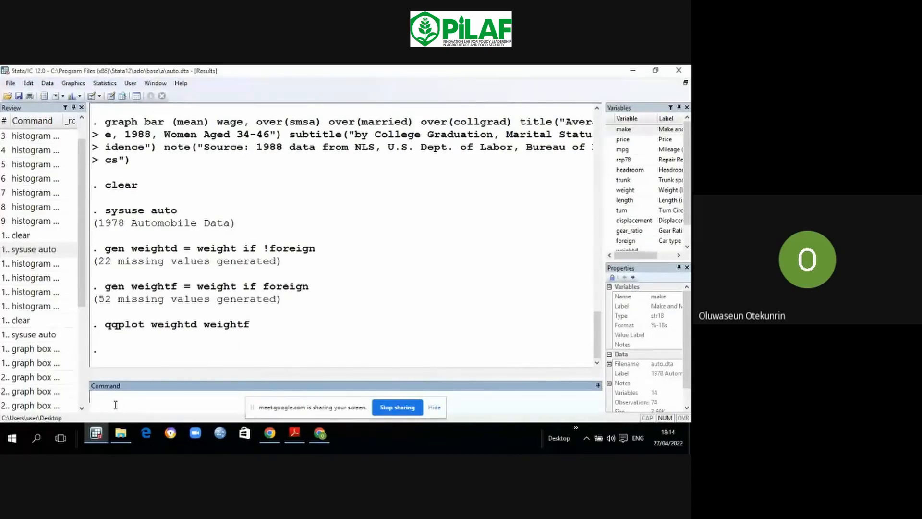
Step: Clear the dataset from memory and reload the auto example data by rerunning the earlier sysuse auto command
text(clear)
key(Return)
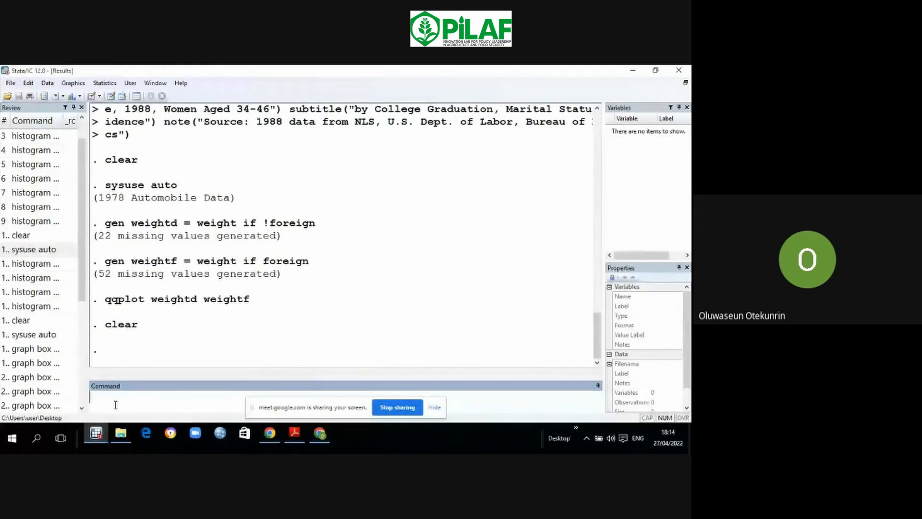
click(47, 338)
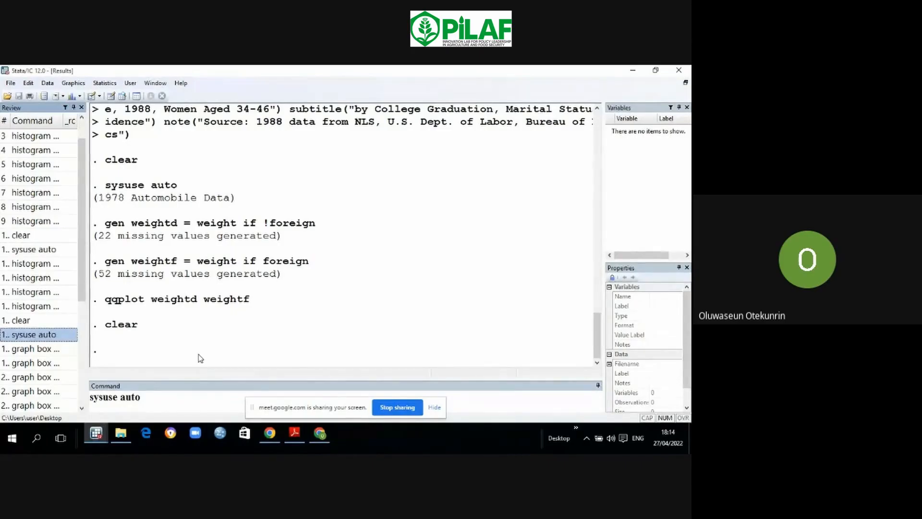
key(Return)
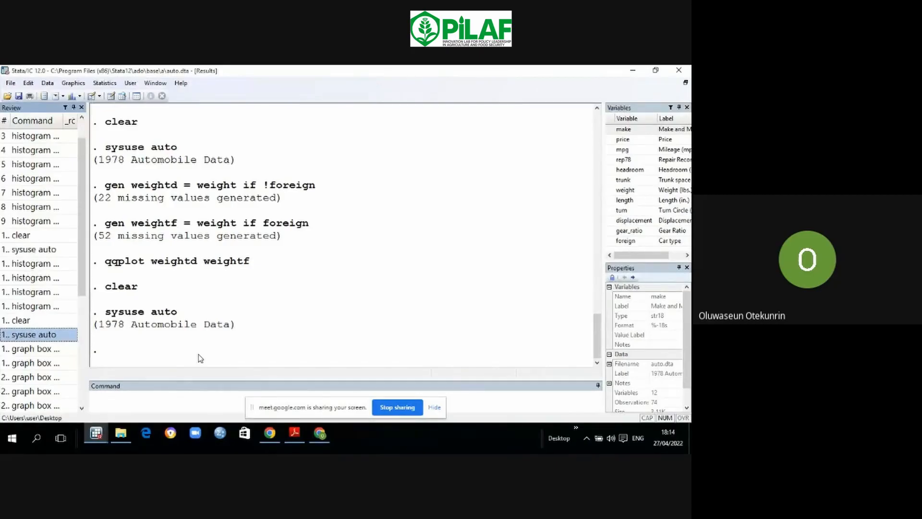
Step: Draw a twoway scatter plot with mpg as the Y variable and weight as the X variable, and minimize the graph
click(80, 86)
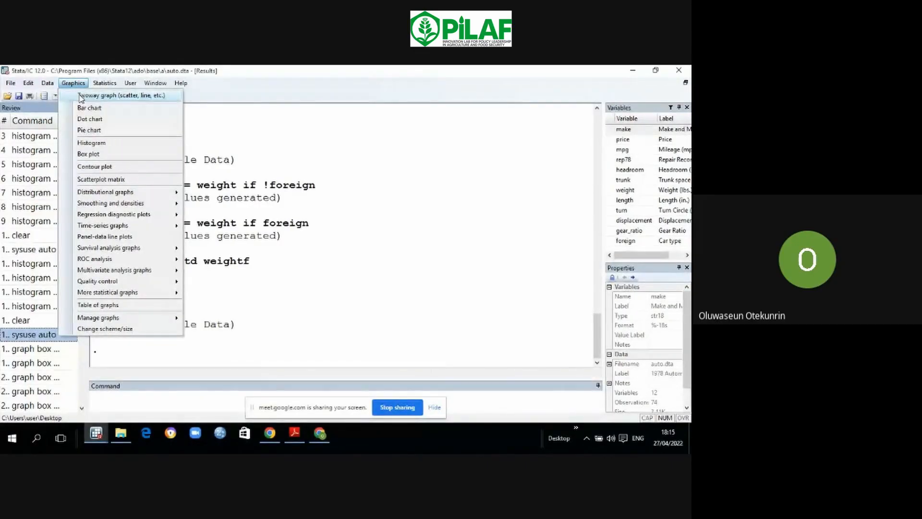
click(80, 98)
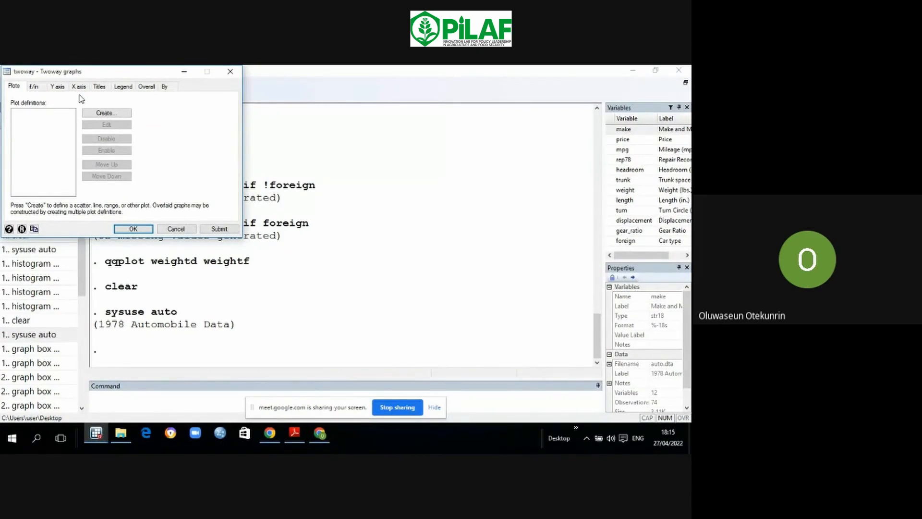
click(98, 115)
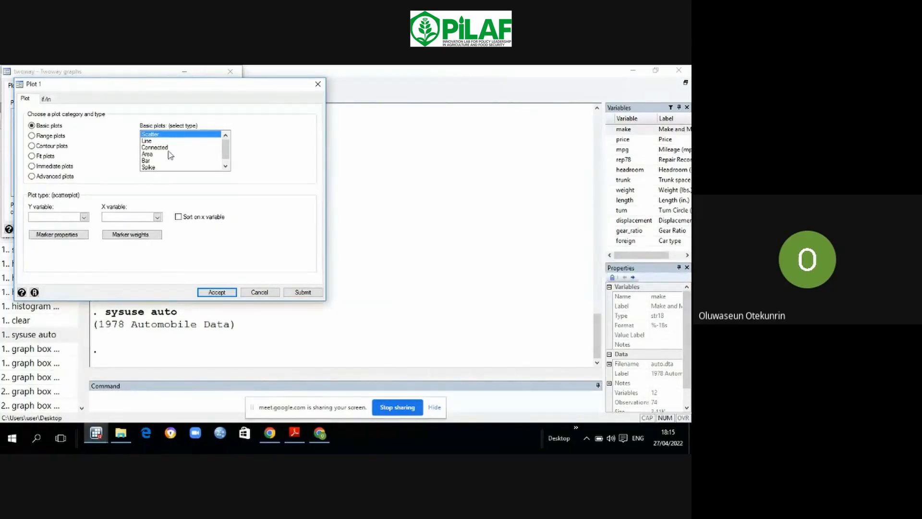
click(85, 218)
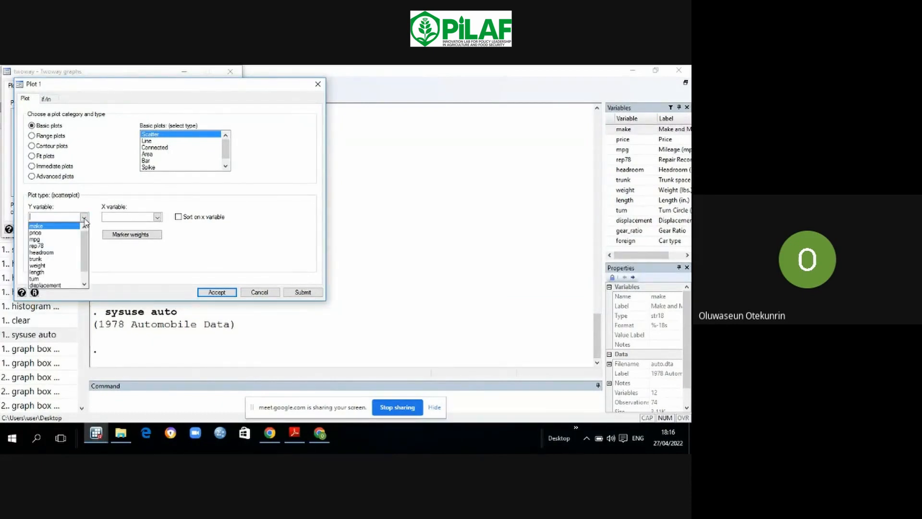
click(62, 240)
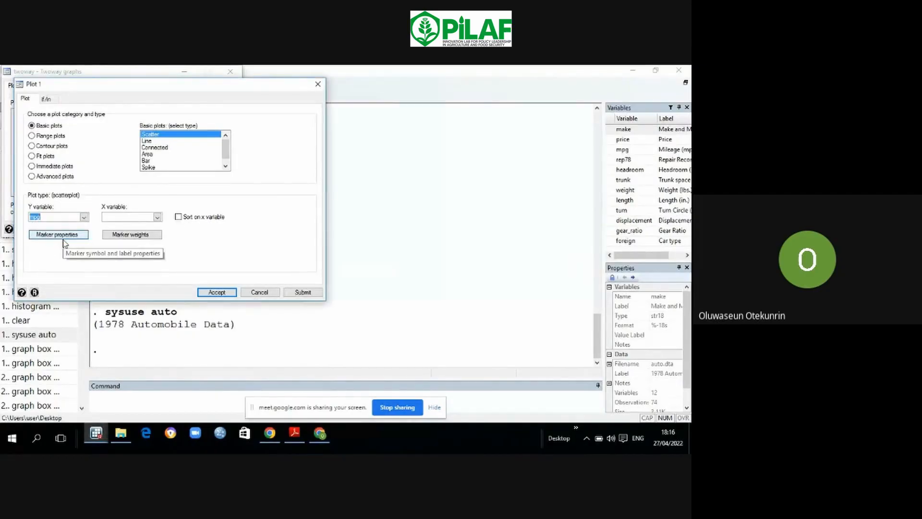
click(157, 217)
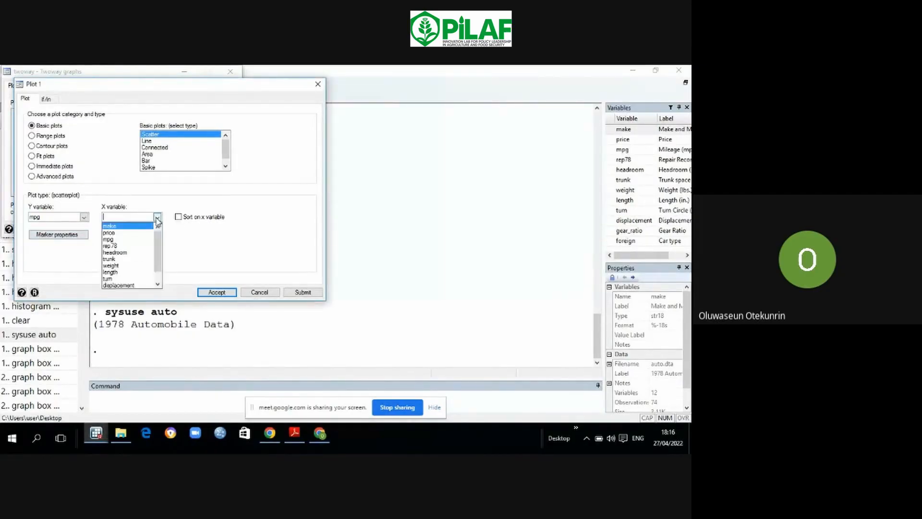
click(137, 267)
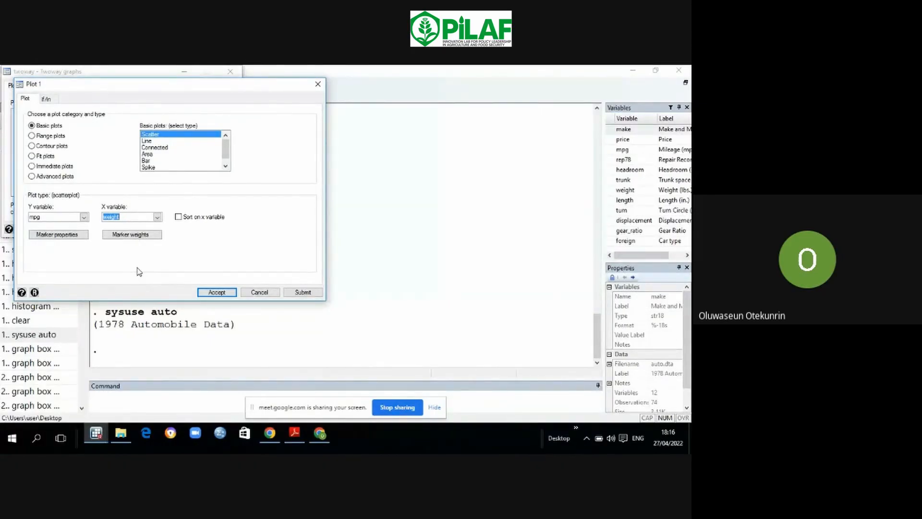
click(219, 292)
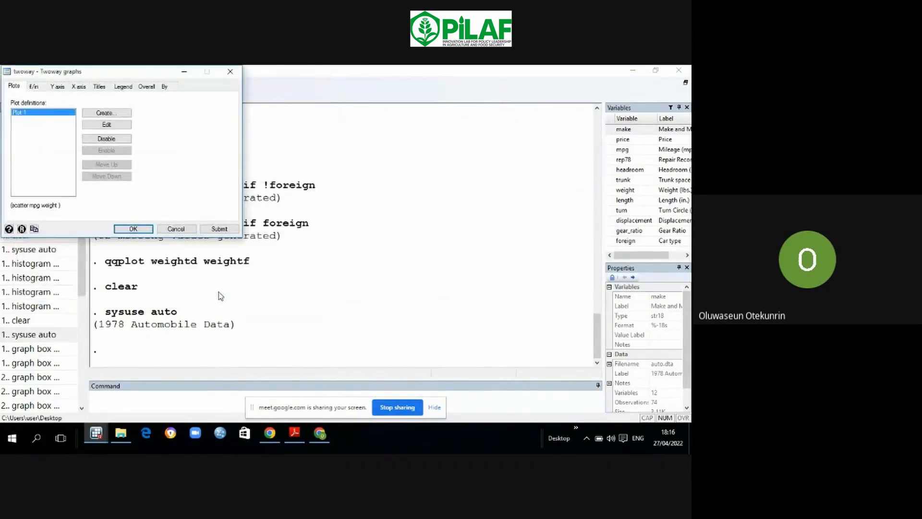
click(219, 230)
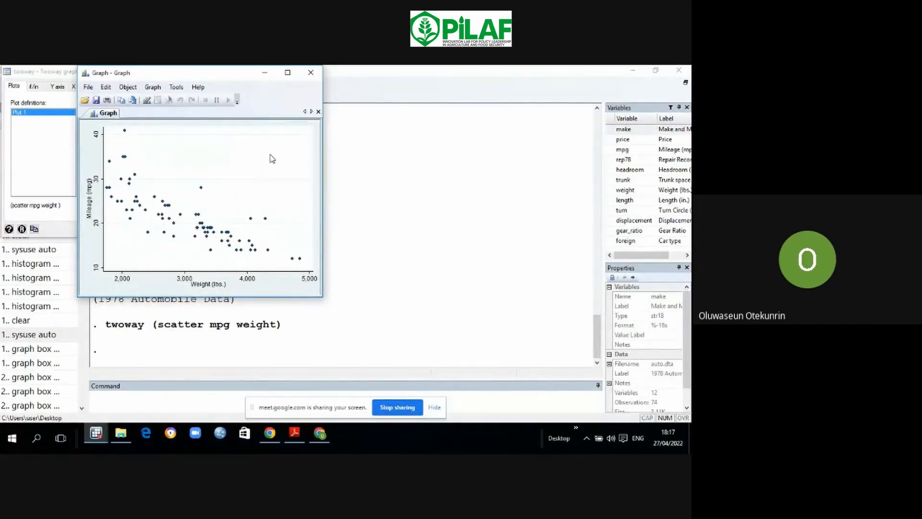
click(264, 72)
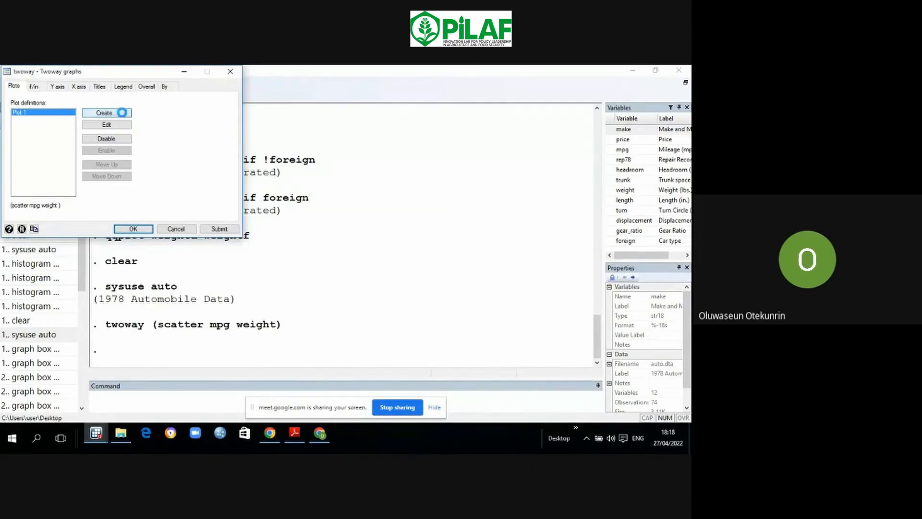
Step: Add a second plot definition to the twoway graph: a linear prediction fit plot with Y variable mpg and X variable weight
click(123, 113)
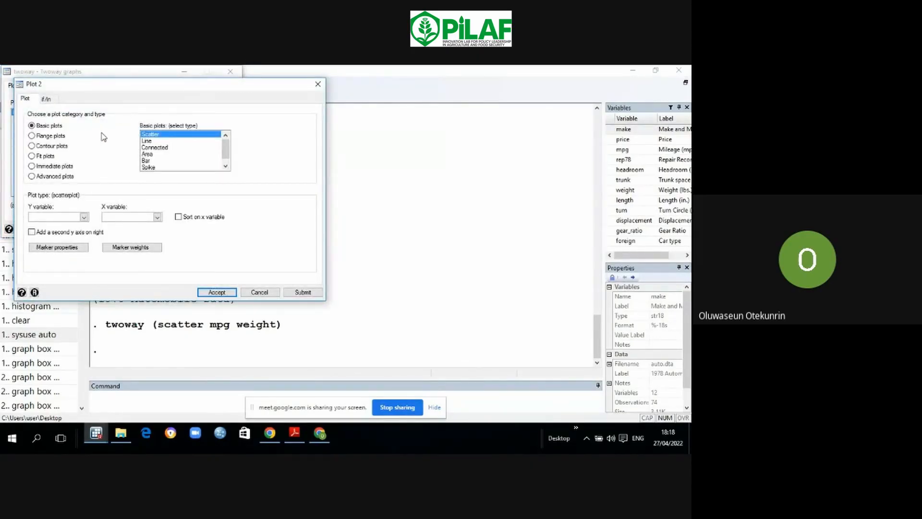
click(31, 158)
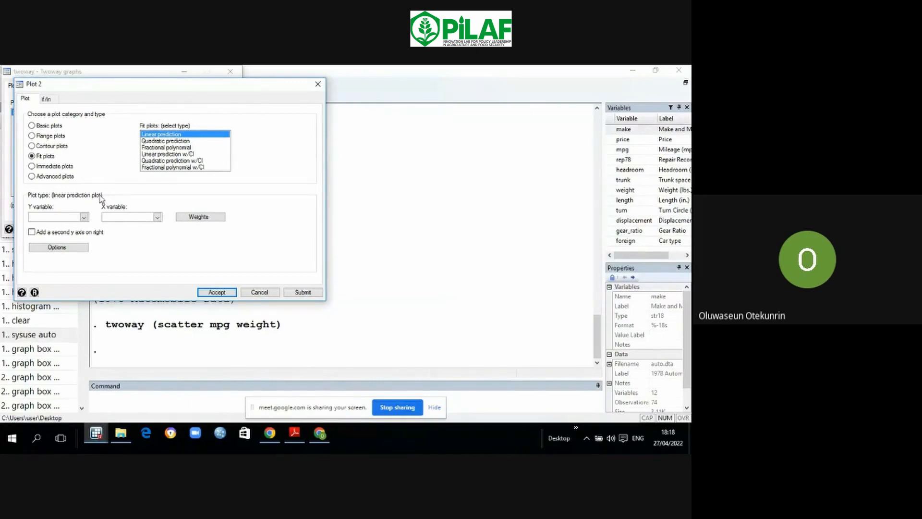
click(84, 217)
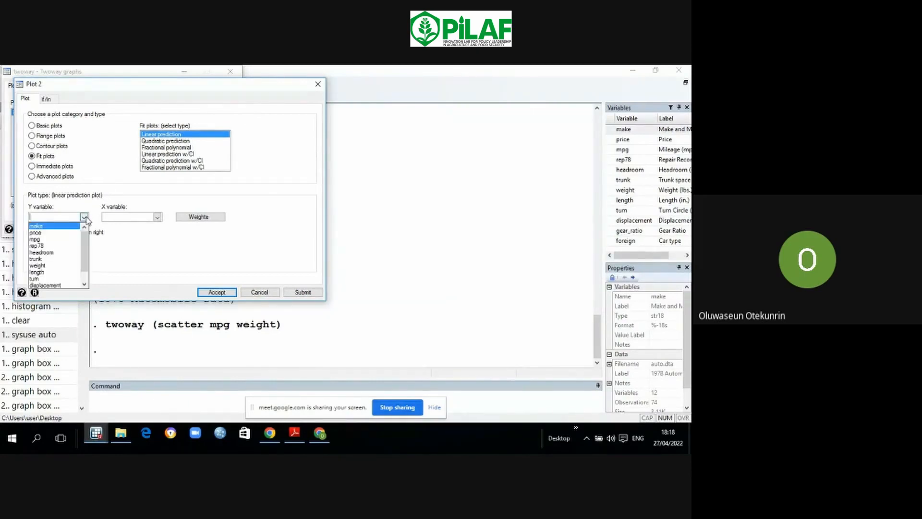
click(77, 243)
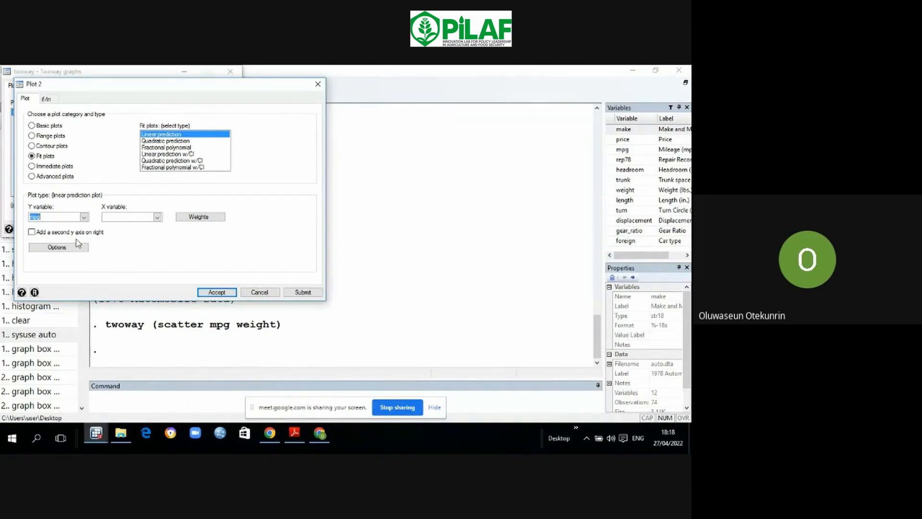
click(157, 218)
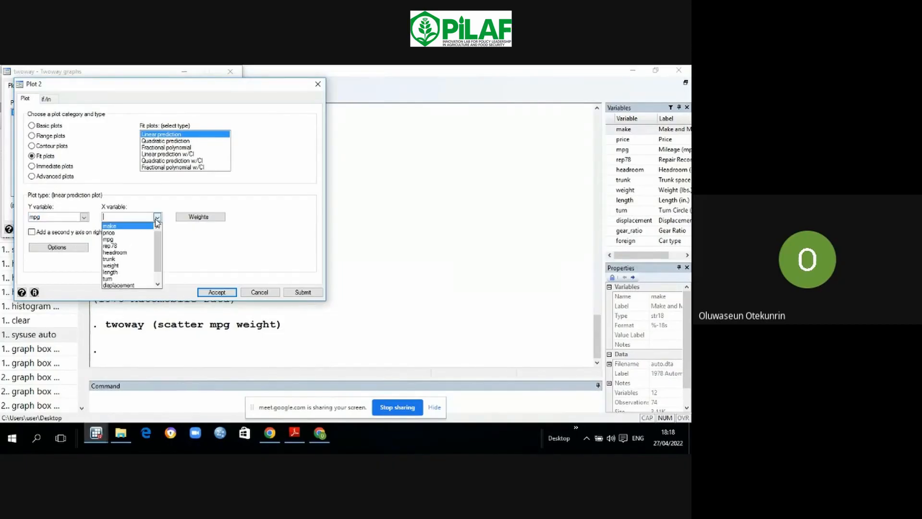
click(130, 265)
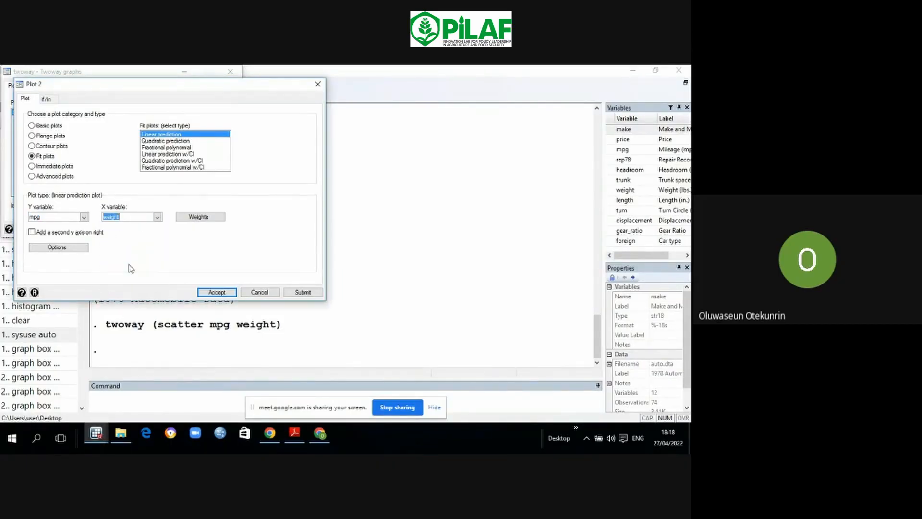
click(212, 291)
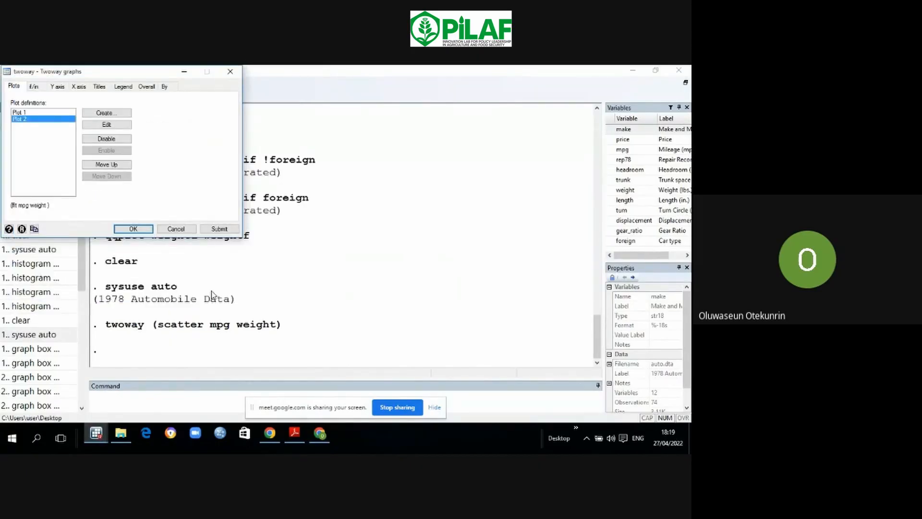
Step: Draw the mpg-weight scatter with linear fit, save it as Graph1 in the STATA TRAINING folder, and minimize the graph and its dialog
click(220, 229)
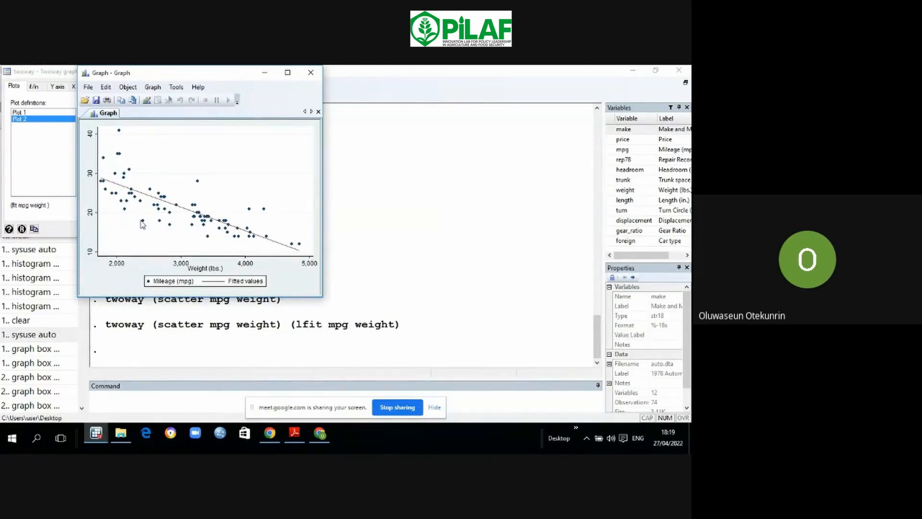
click(96, 100)
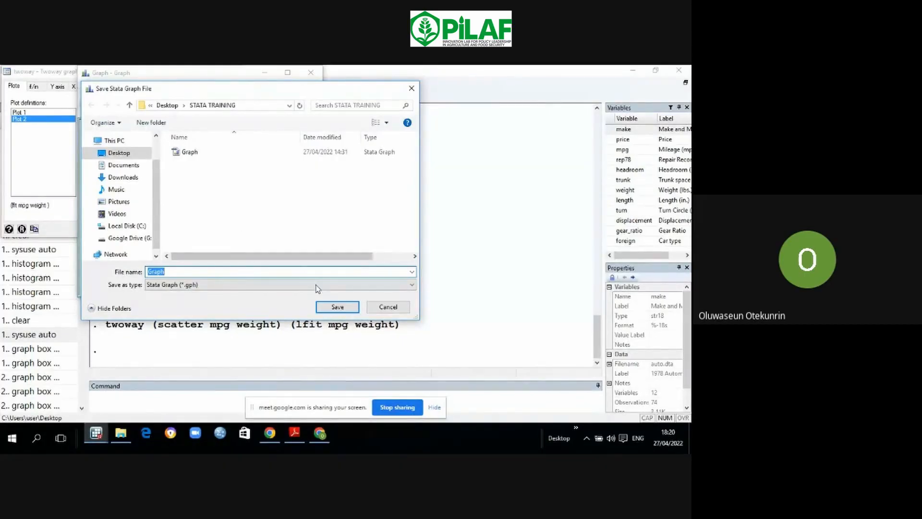
click(322, 307)
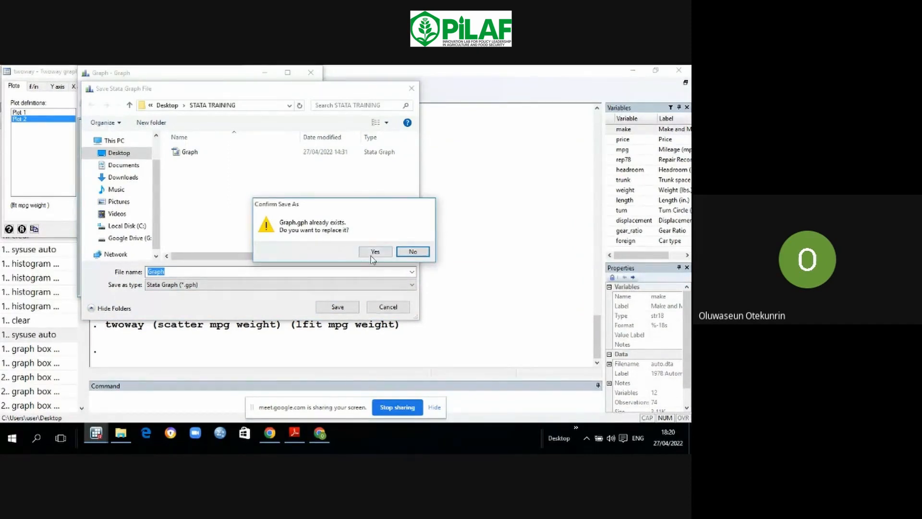
click(412, 251)
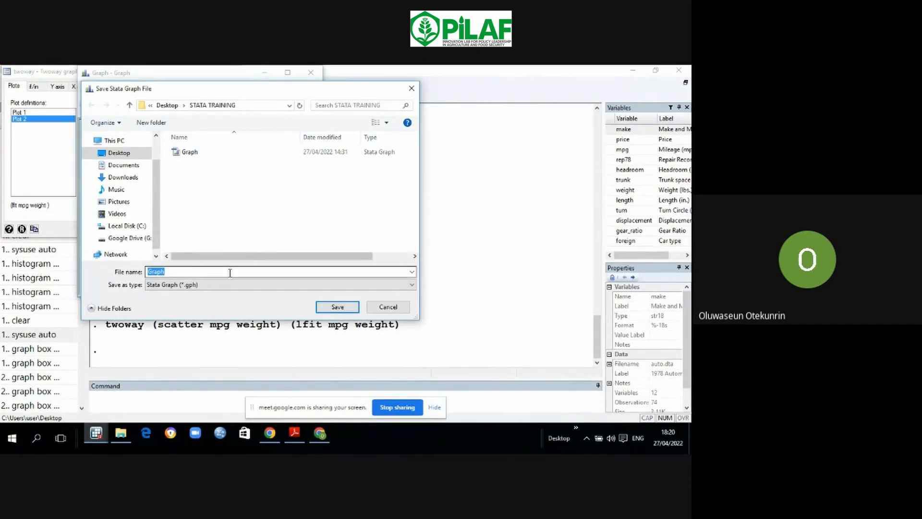
click(176, 274)
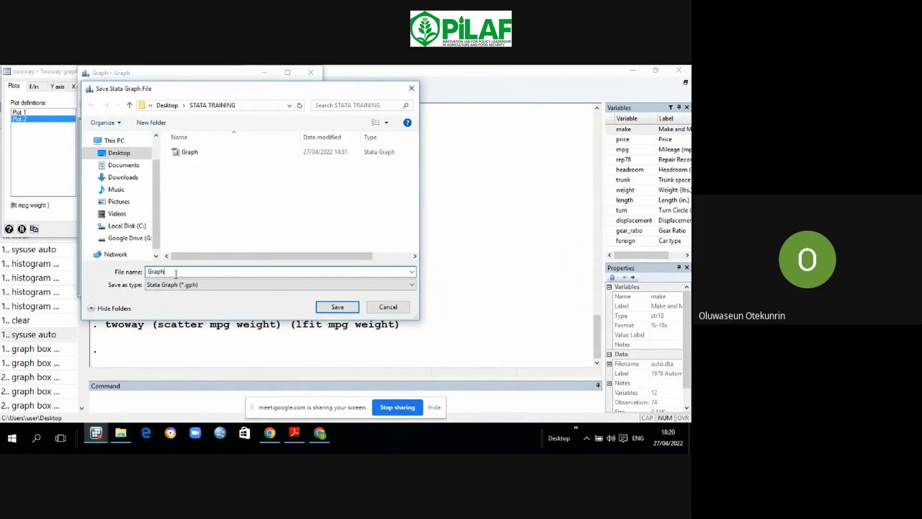
text(1)
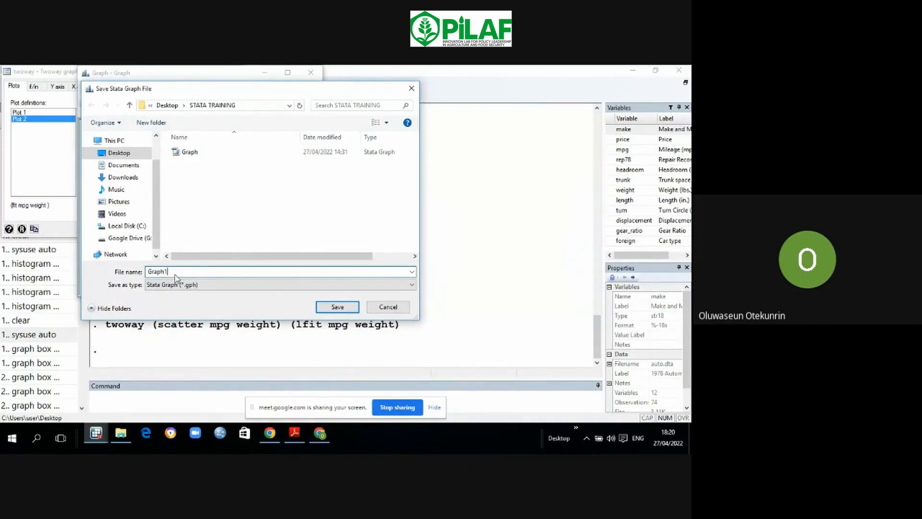
click(338, 310)
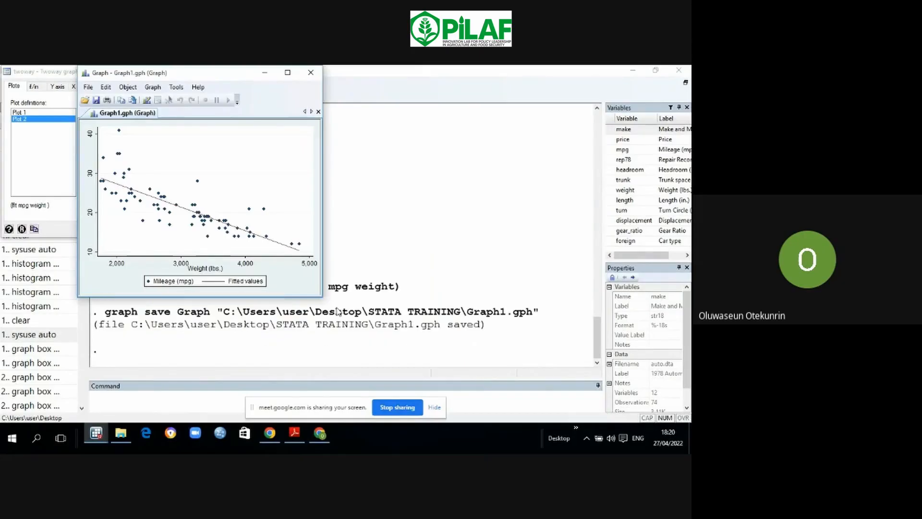
click(264, 73)
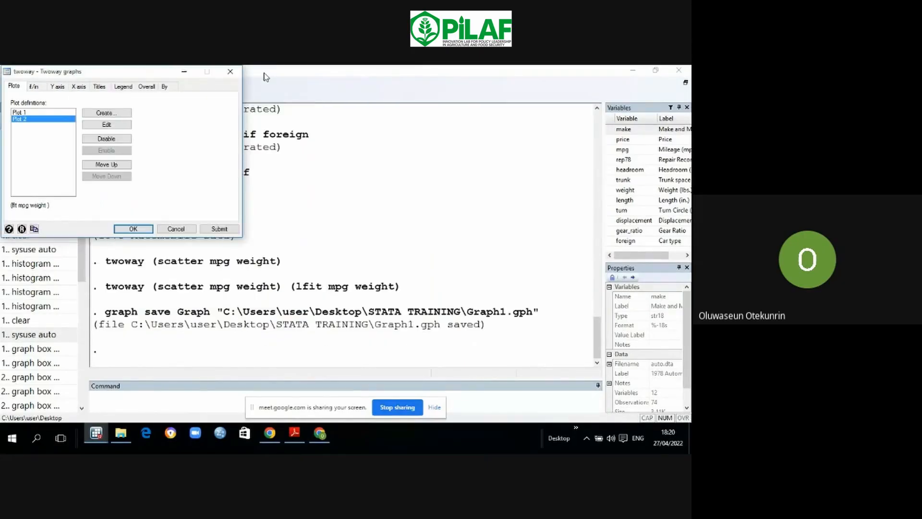
click(184, 74)
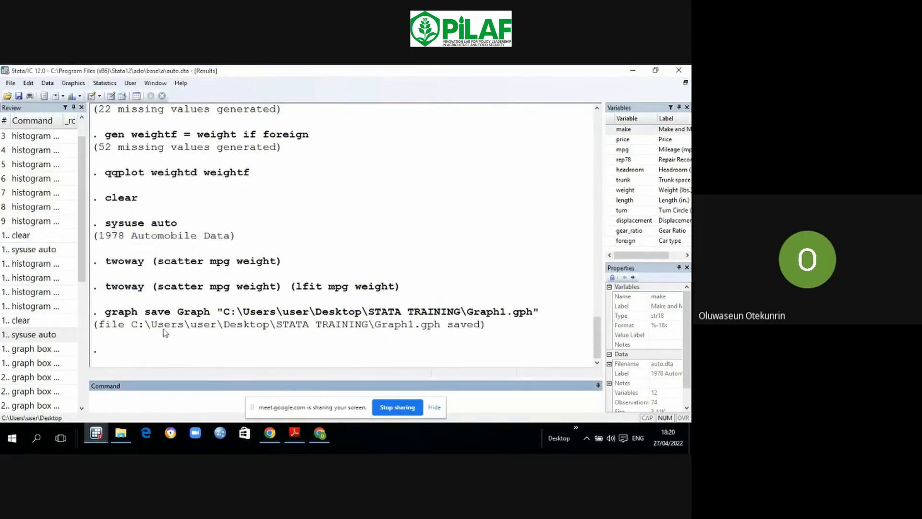
Step: Open the saved Graph1 Stata graph from the STATA TRAINING folder and export it there as a Portable Document Format file named Graph1
click(121, 434)
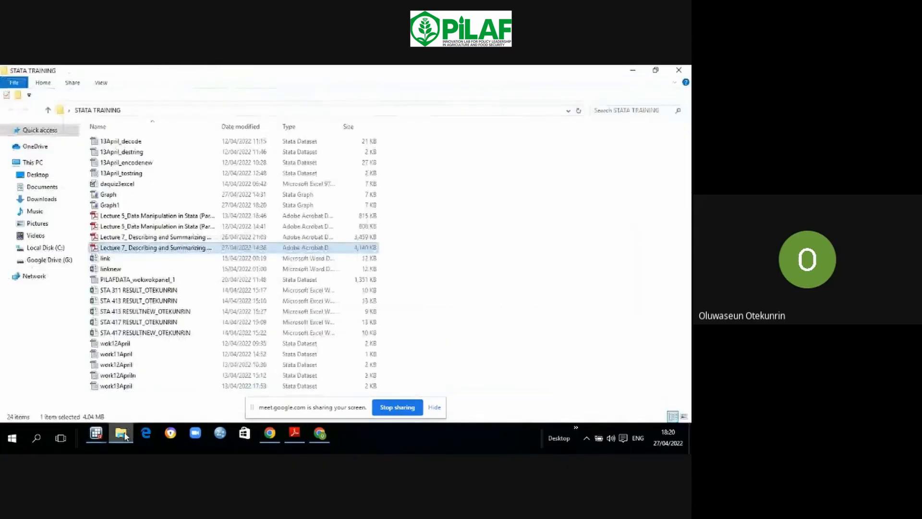
double_click(117, 206)
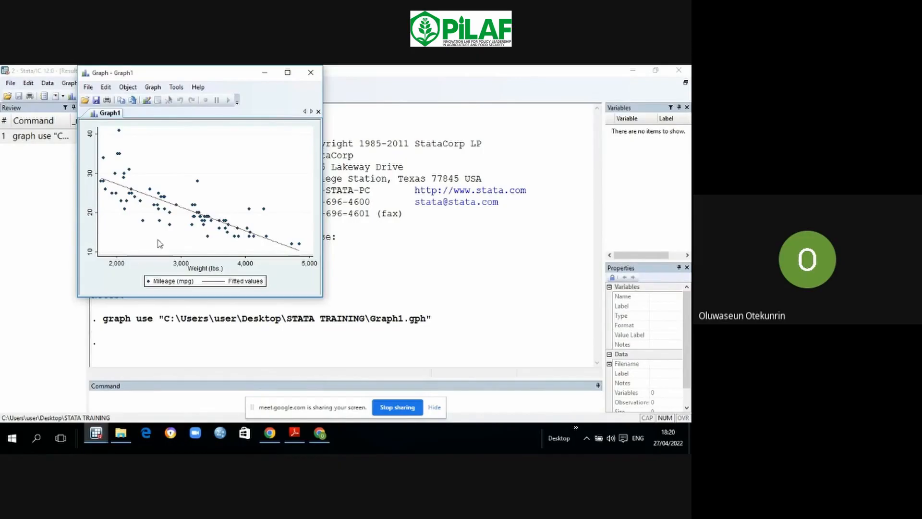
click(88, 87)
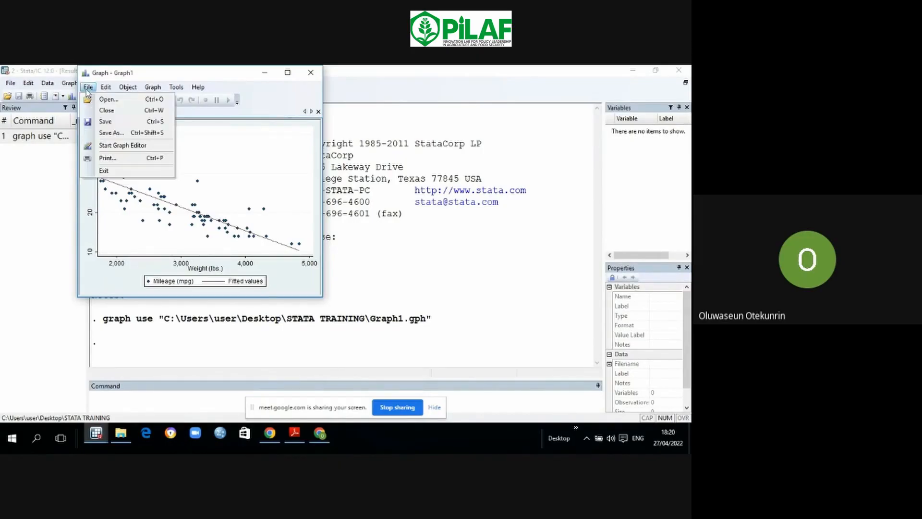
click(102, 133)
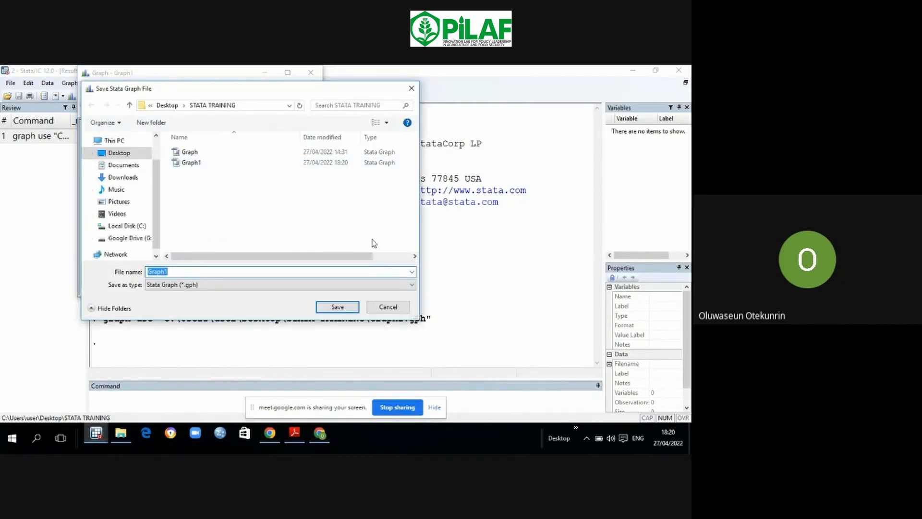
click(413, 286)
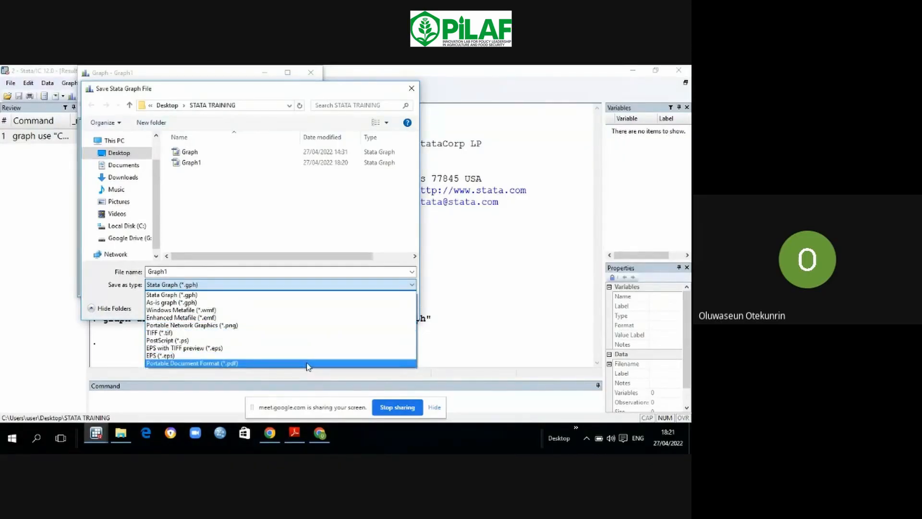
click(308, 363)
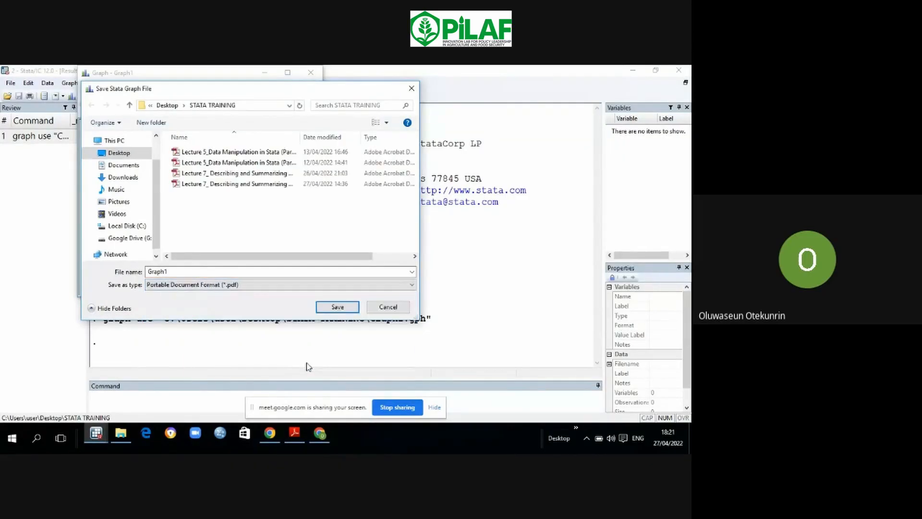
click(331, 307)
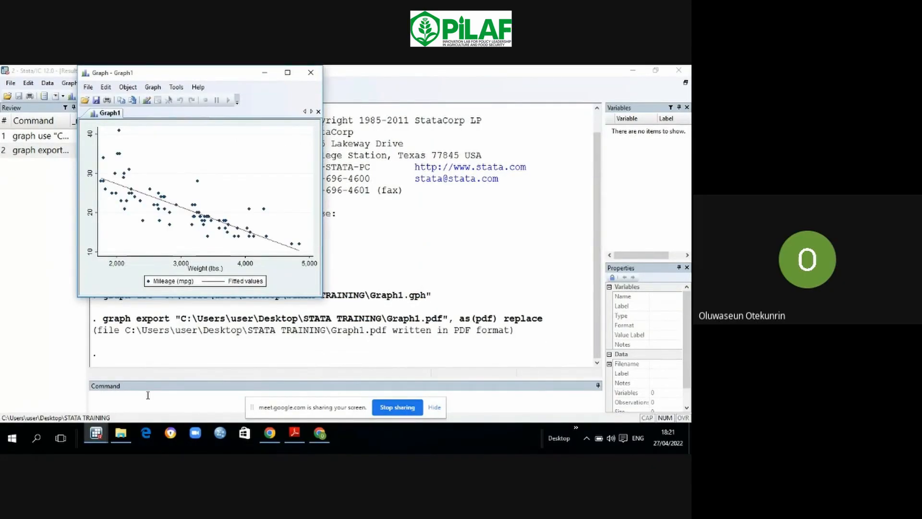
Step: View the exported Graph1 PDF from the STATA TRAINING folder in Adobe Reader and minimize the reader
click(121, 433)
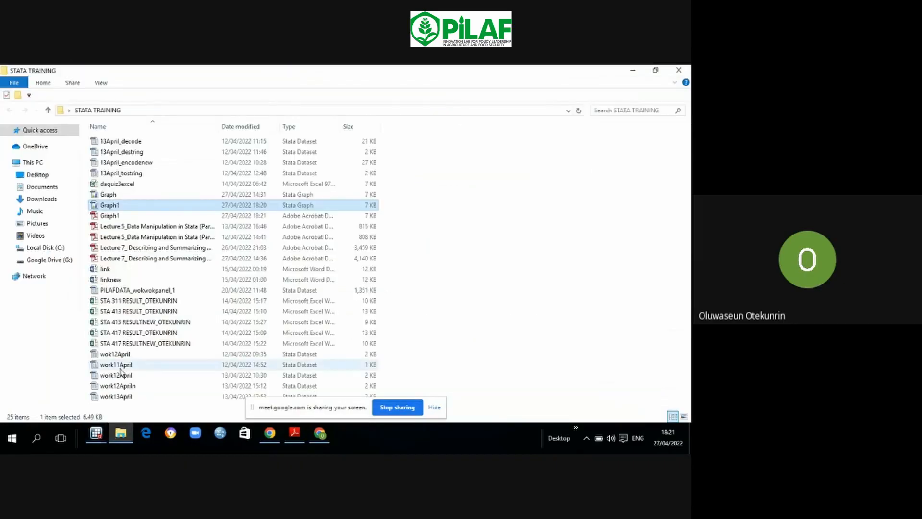
click(107, 217)
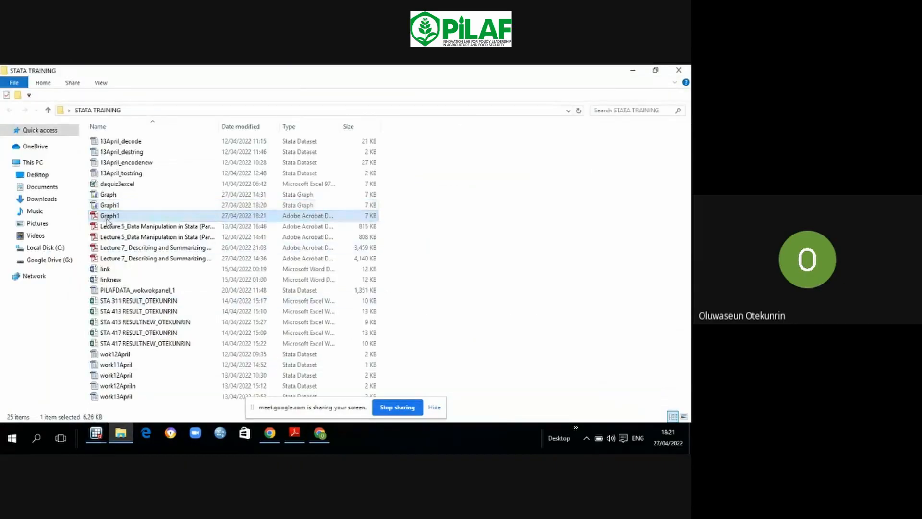
double_click(107, 217)
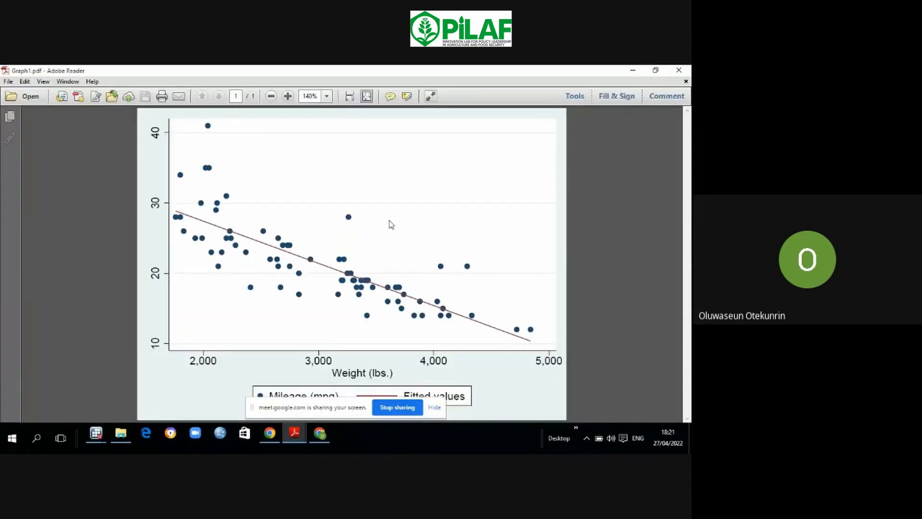
click(630, 70)
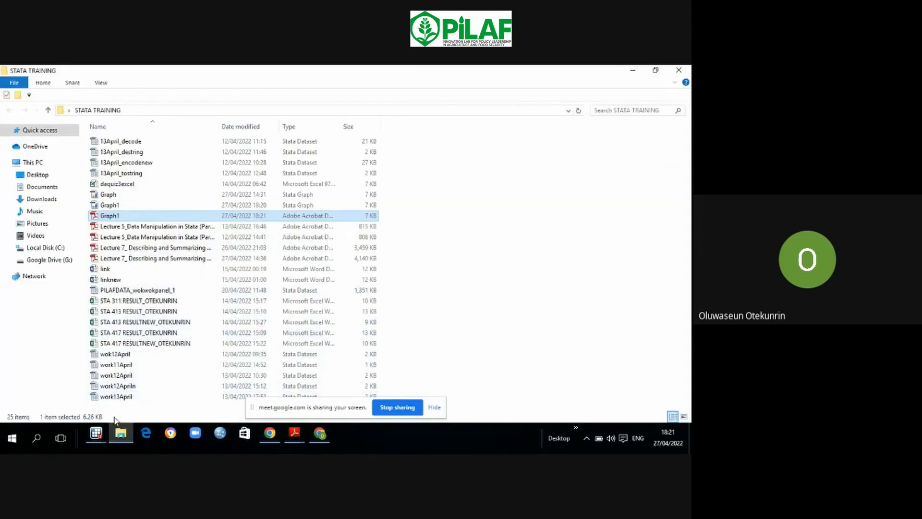
Step: Return to the reopened Graph1 in Stata, start the Graph Editor, and set the title color to Purple
click(97, 433)
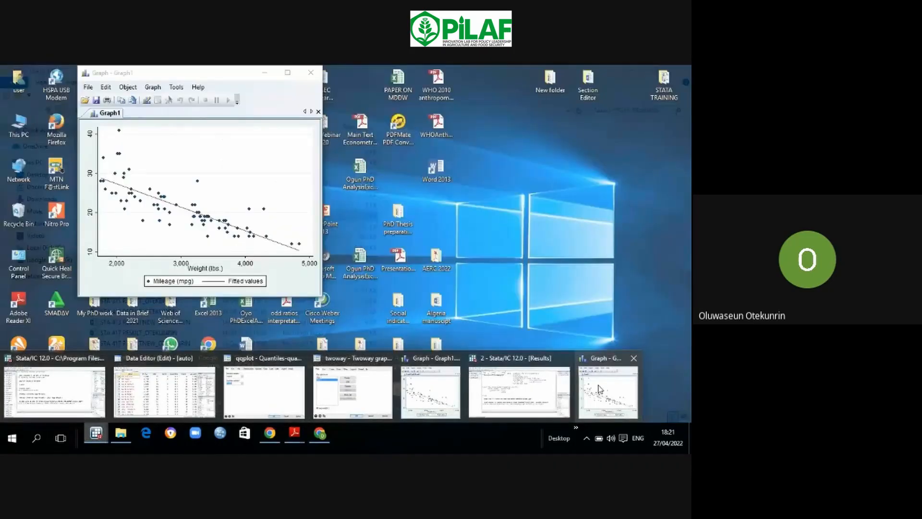
click(599, 389)
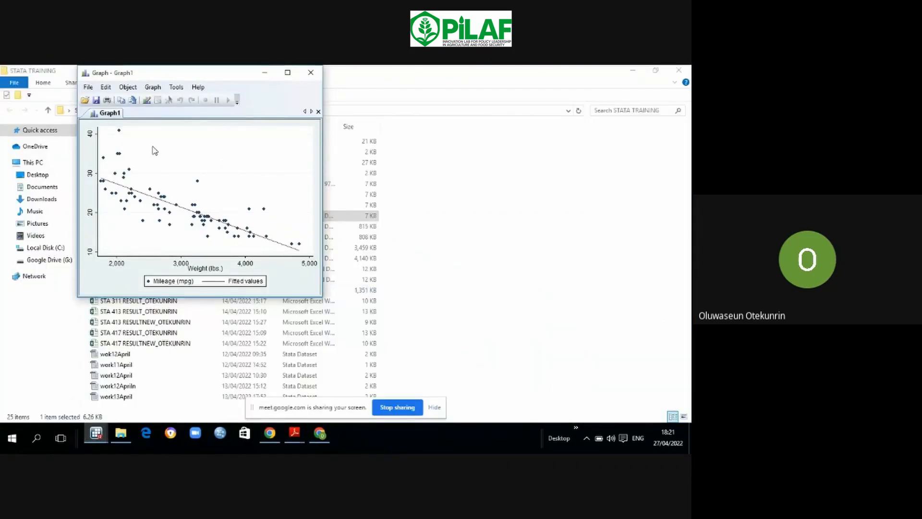
click(147, 100)
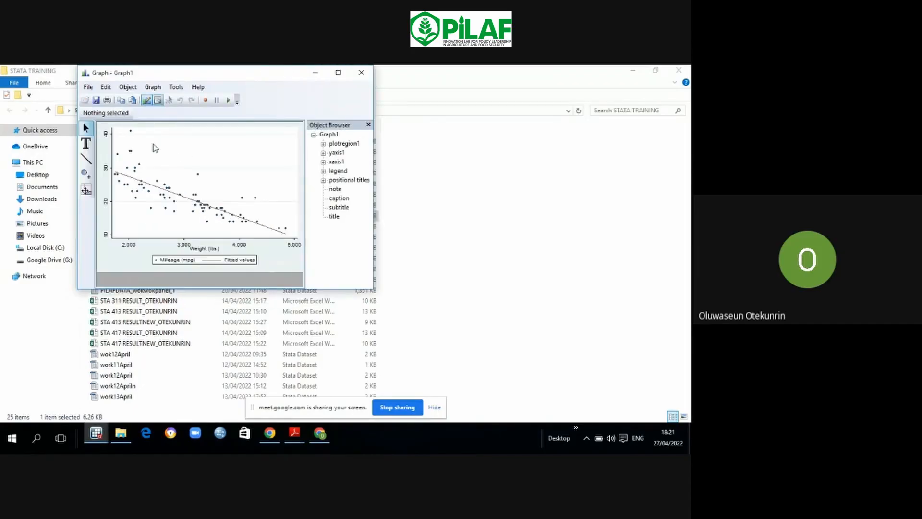
click(335, 217)
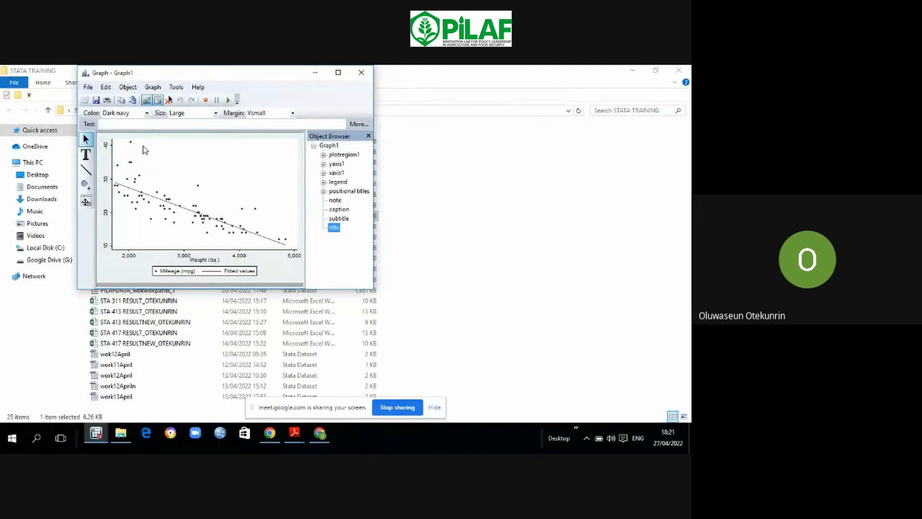
click(147, 114)
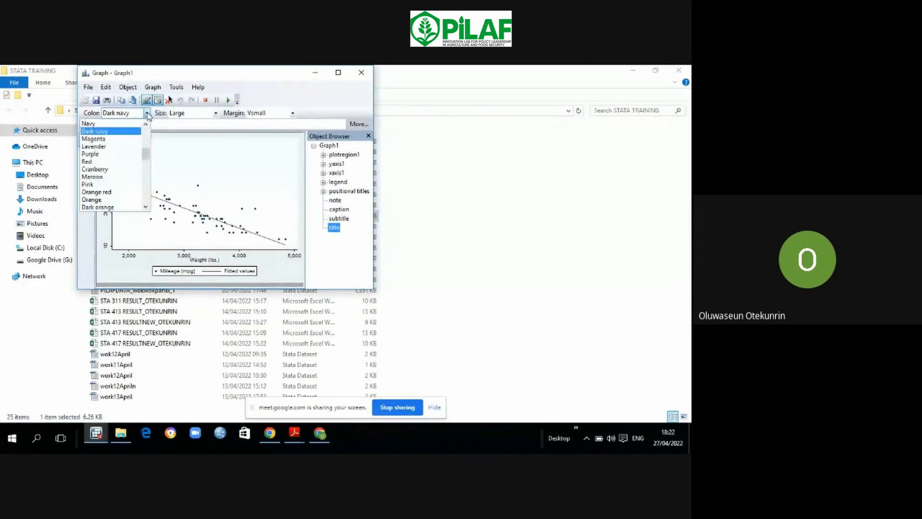
click(96, 153)
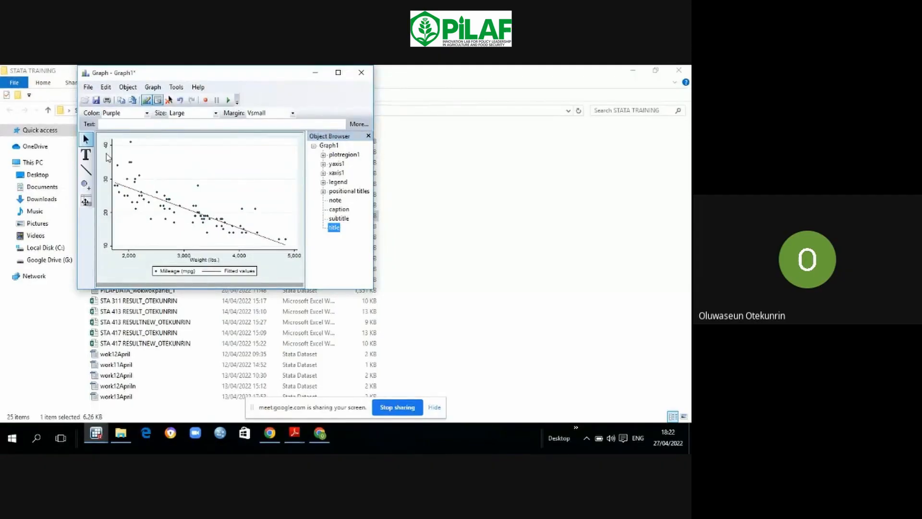
Step: Set the label angle of the graph's y axis to Horizontal and minimize the graph
click(112, 158)
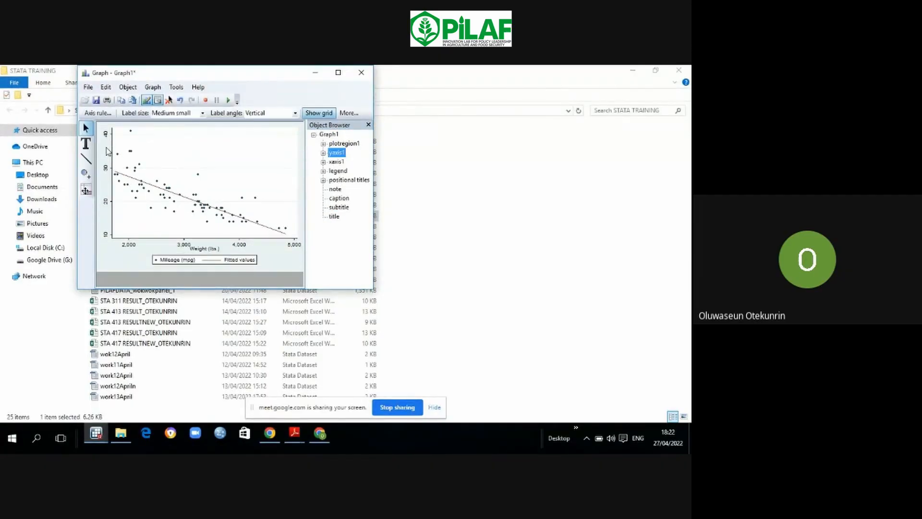
click(295, 113)
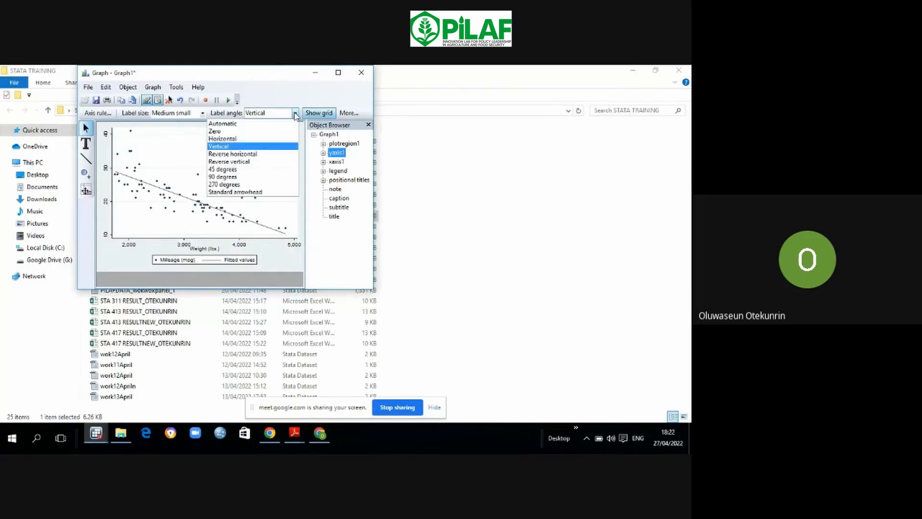
click(273, 139)
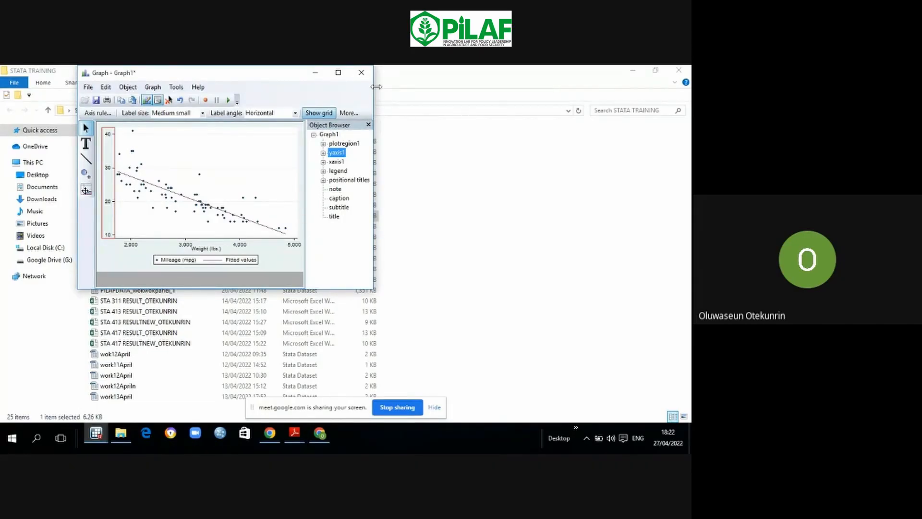
click(315, 74)
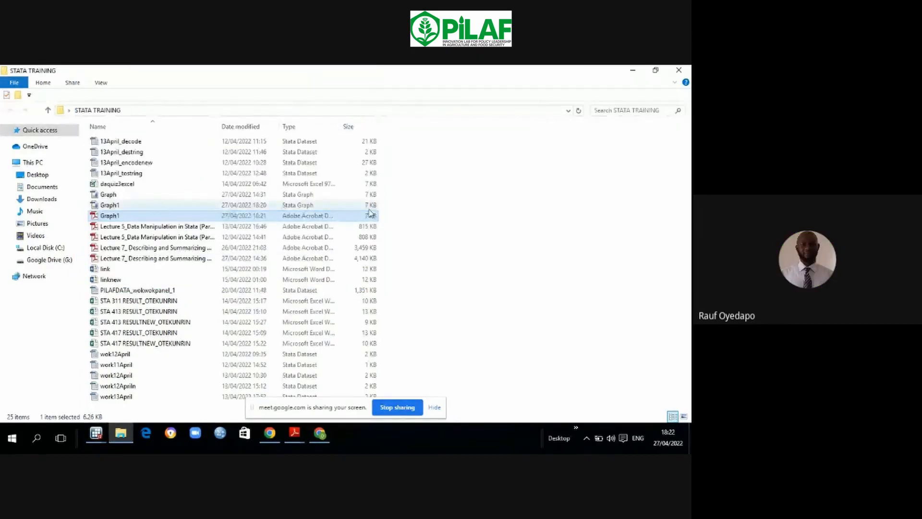
Step: Check the Google Meet call window, and return to the main Stata window holding the auto dataset
click(320, 433)
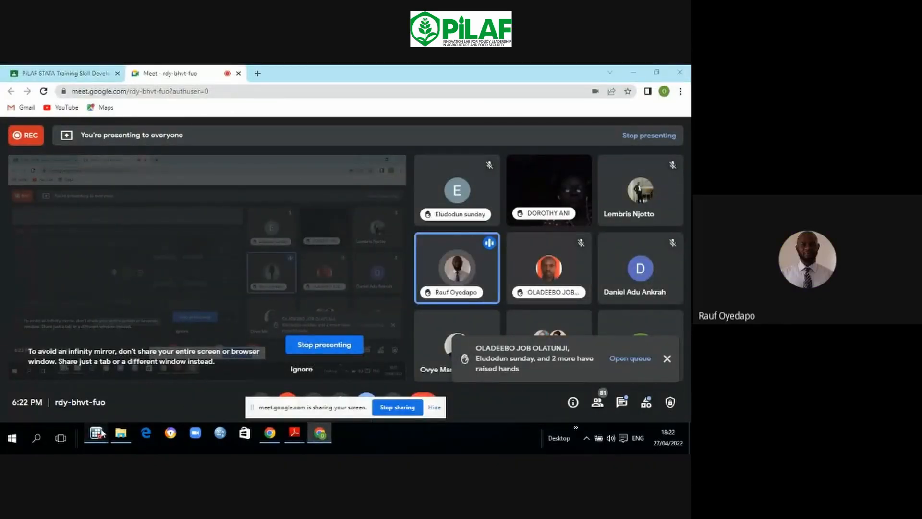
mouse_move(95, 433)
click(74, 407)
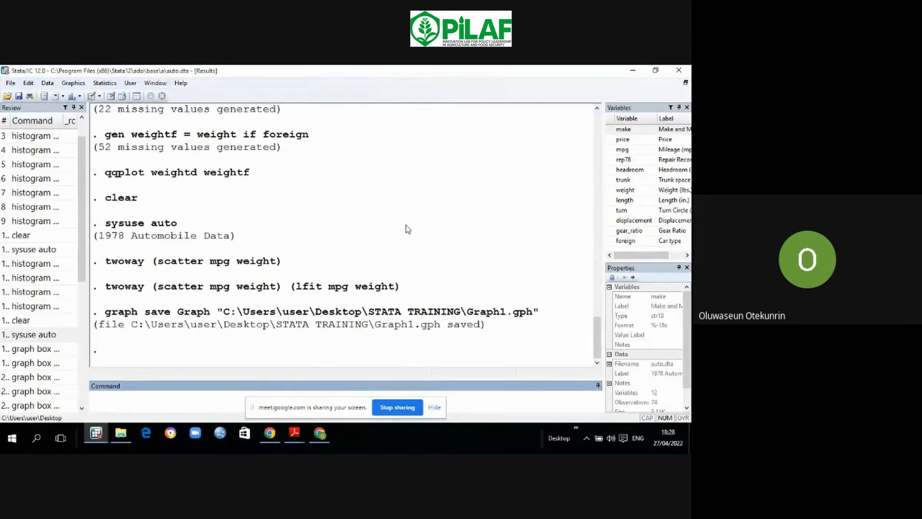
Step: Start a third plot definition in the existing twoway graph dialog, keeping the basic Scatter type, and list its Y variable choices
click(80, 86)
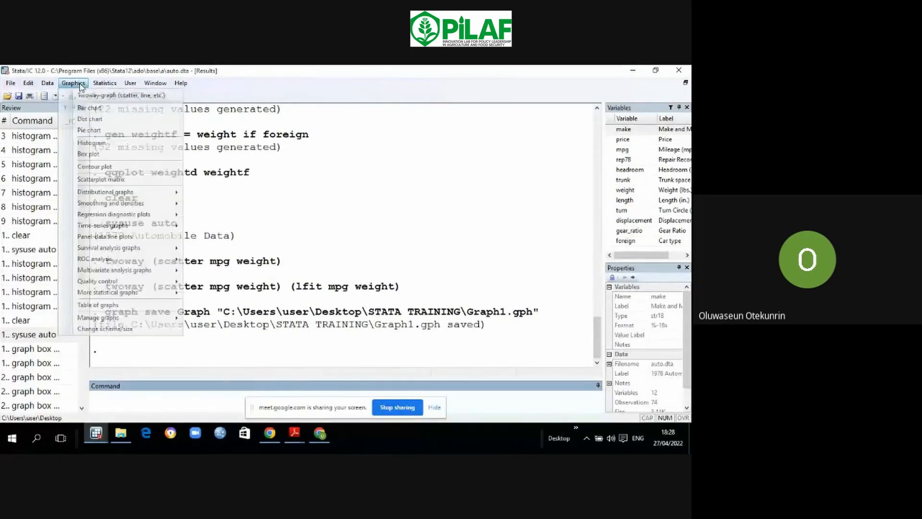
click(82, 96)
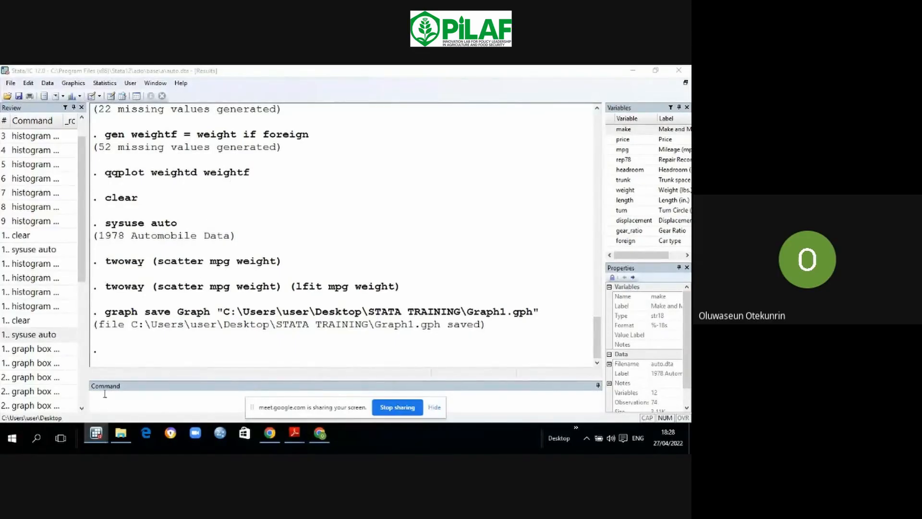
click(98, 431)
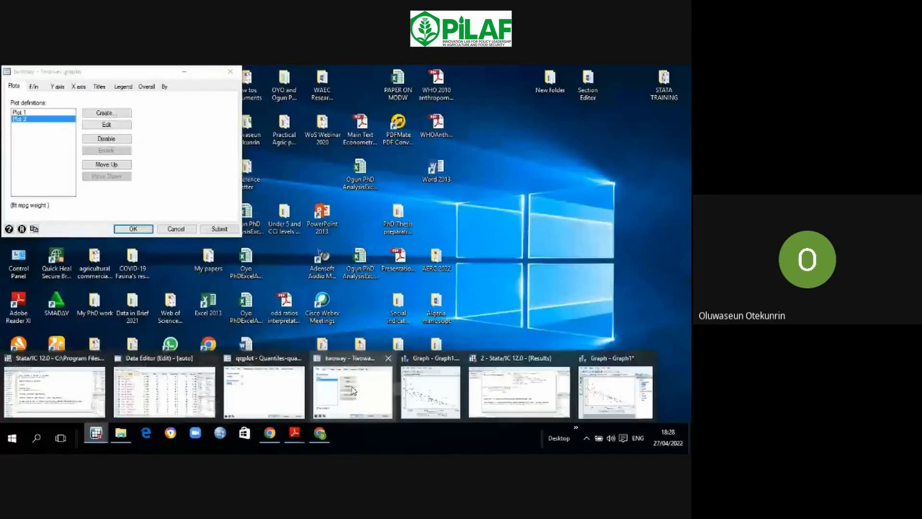
click(353, 391)
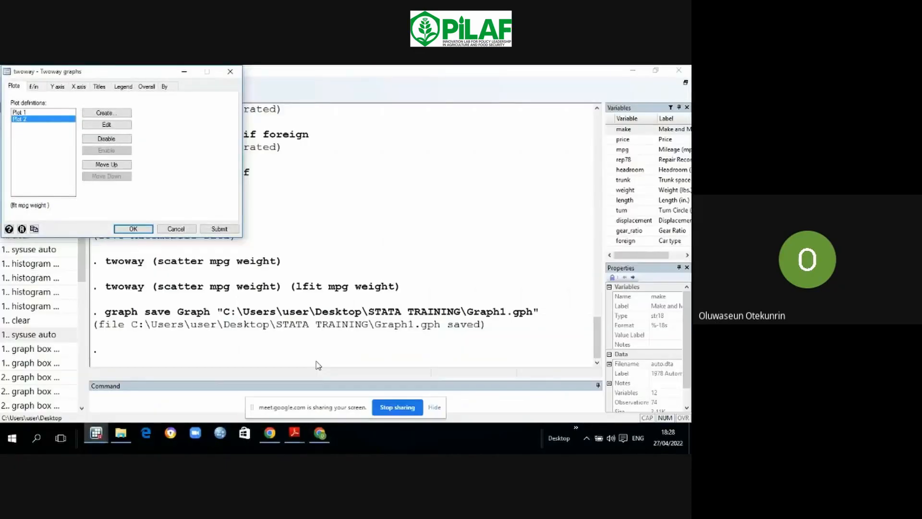
click(107, 112)
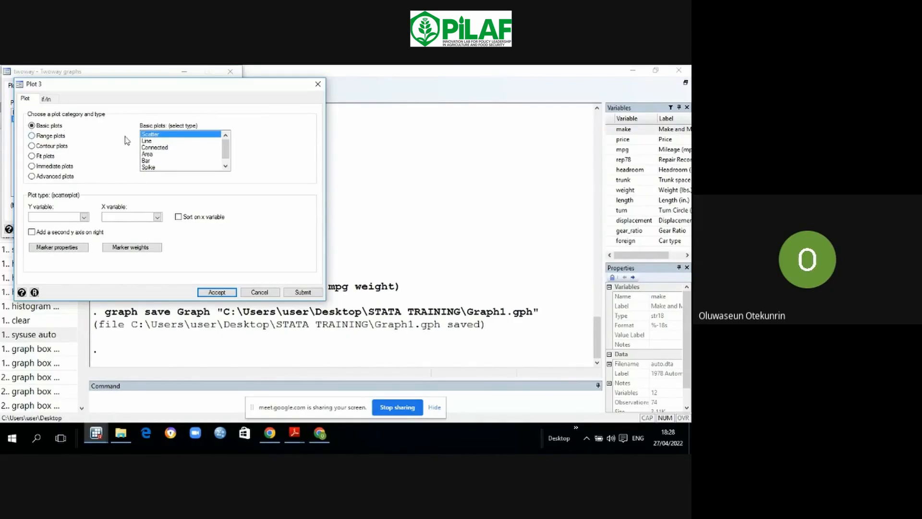
click(84, 217)
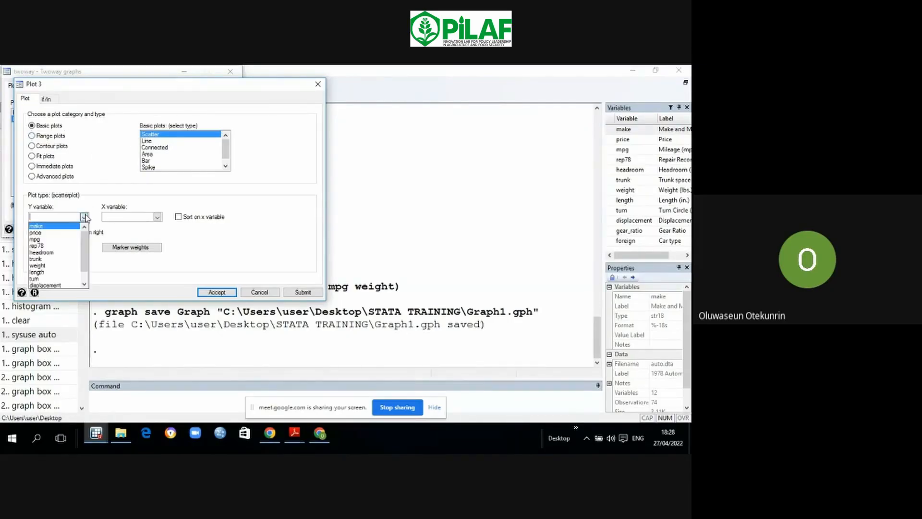